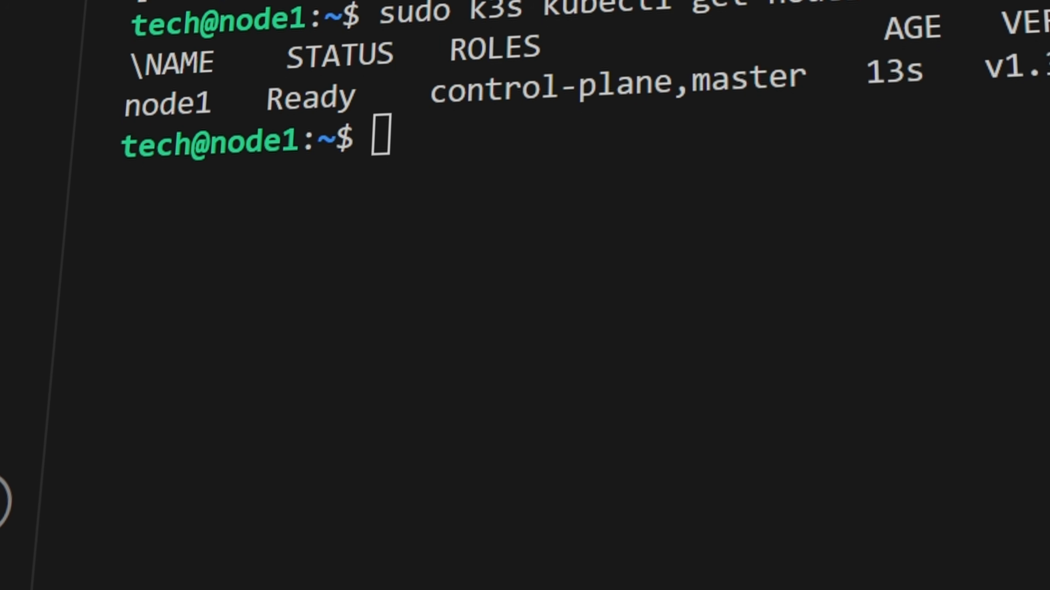
- List the pods in all namespaces with sudo k3s kubectl get pods -A
{"action": "type", "text": "sudo k3s kubectl get pods -A"}
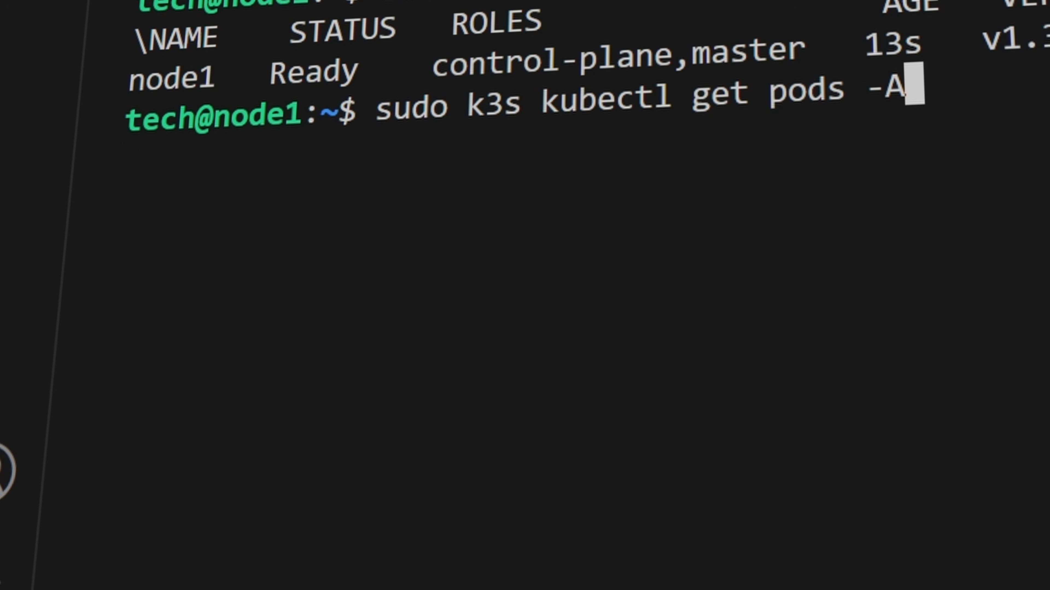
{"action": "key", "text": "Return"}
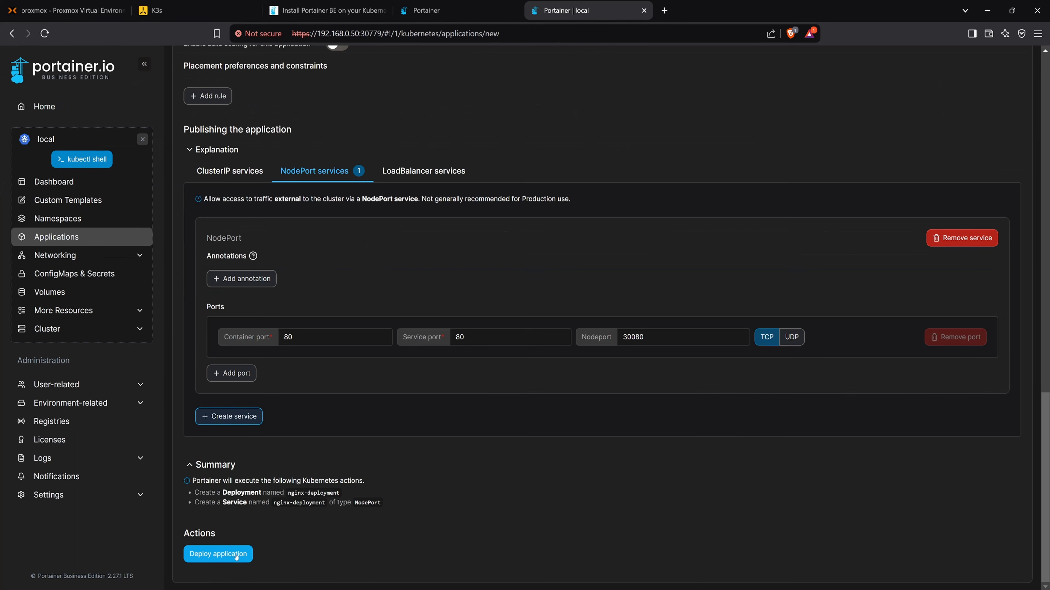
- Open the dashboard of the local Kubernetes environment in Portainer
{"action": "left_click", "coordinate": [237, 556]}
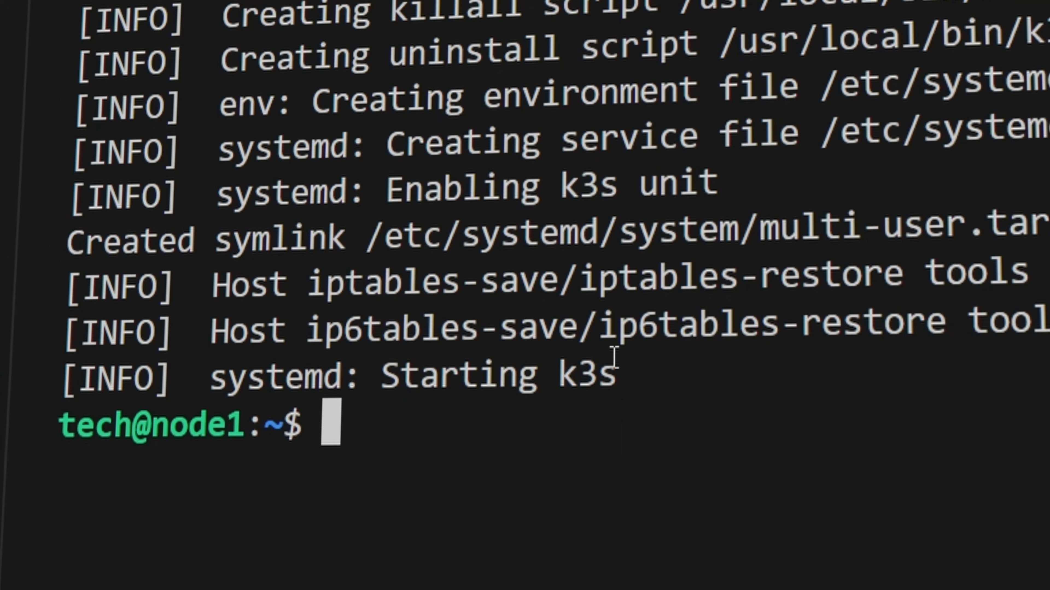
- In the terminal, list the cluster's nodes with sudo k3s kubectl get nodes
{"action": "type", "text": "sudo k3s kubectl get nodes"}
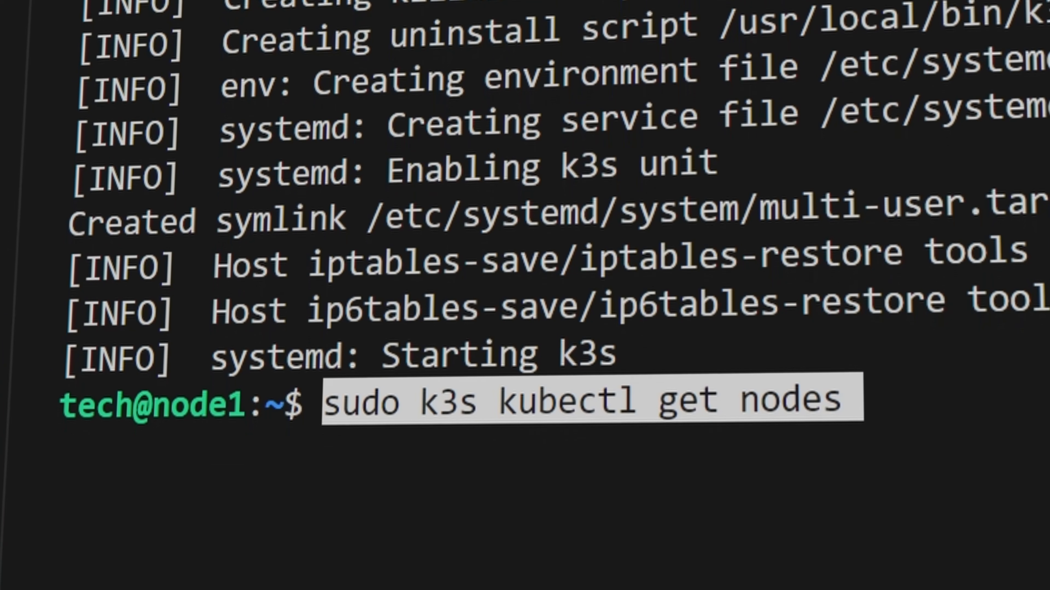
{"action": "key", "text": "Return"}
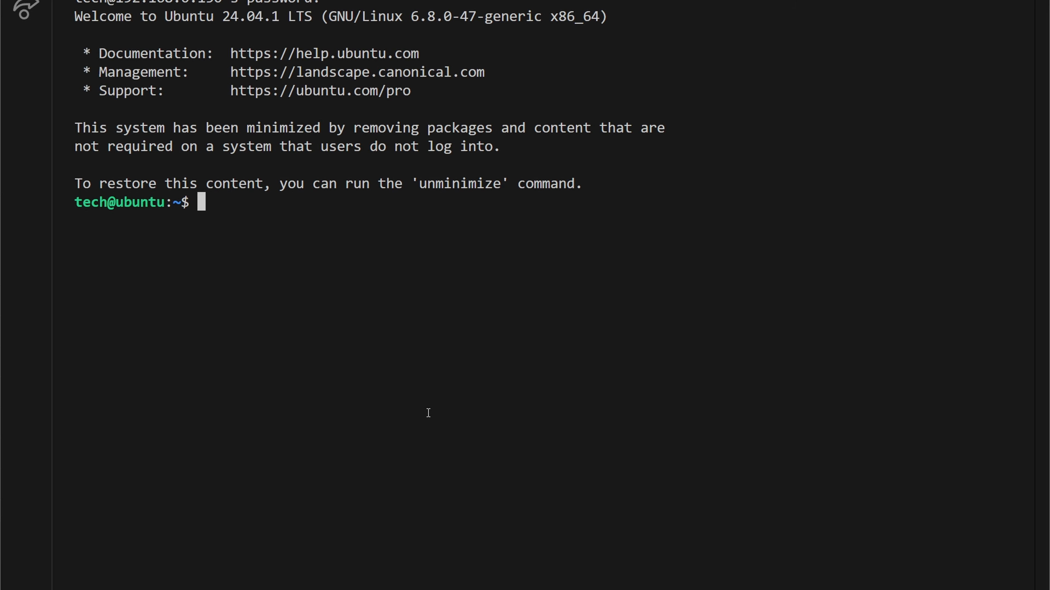
- Update and upgrade the system packages with sudo apt update && sudo apt upgrade -y, entering the sudo password
{"action": "type", "text": "sudo apt update && sudo apt upgrade -y"}
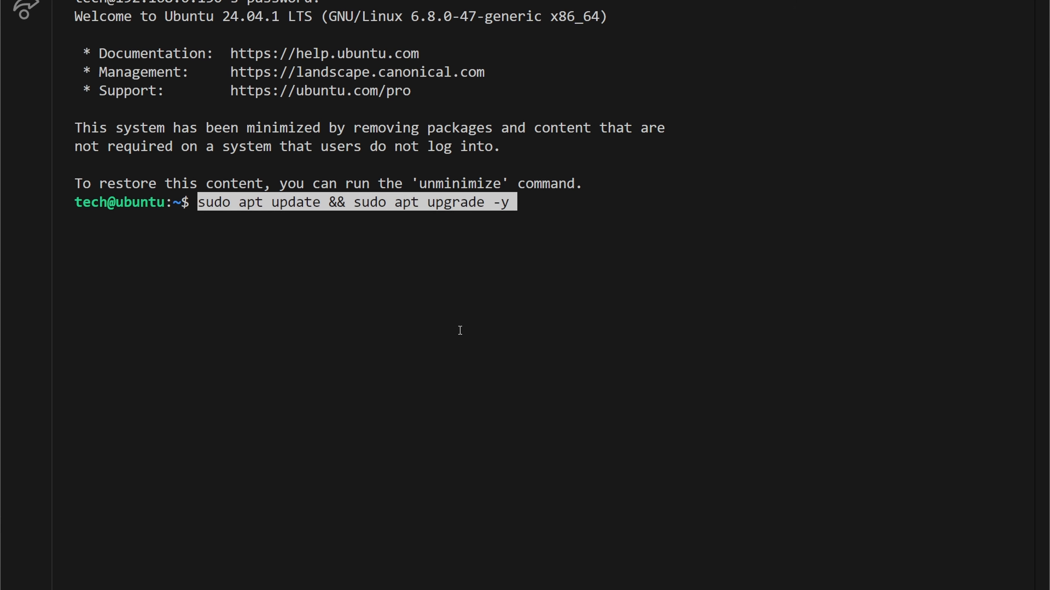
{"action": "key", "text": "Right"}
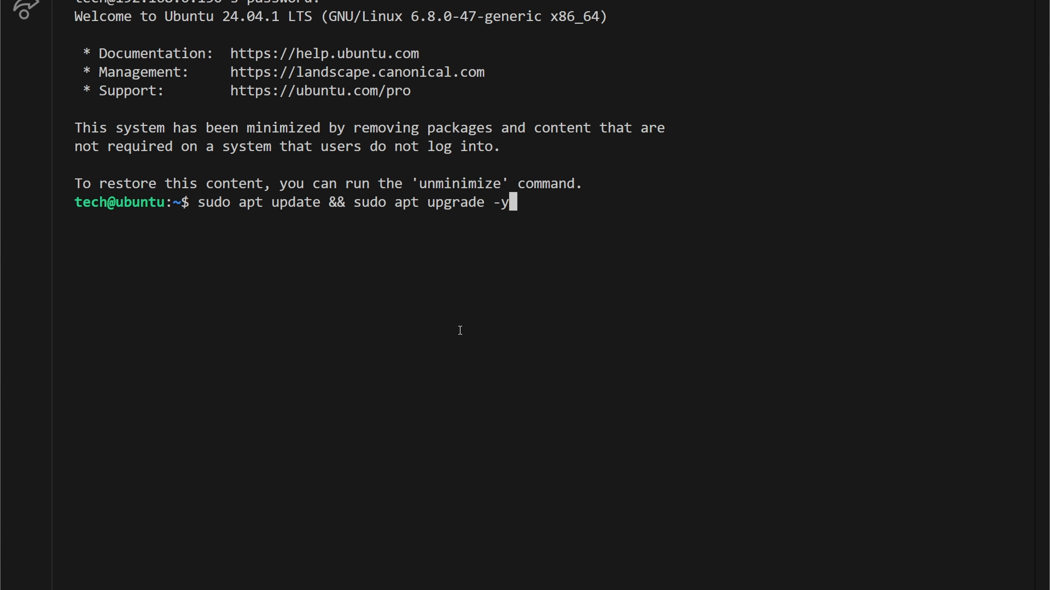
{"action": "key", "text": "Return"}
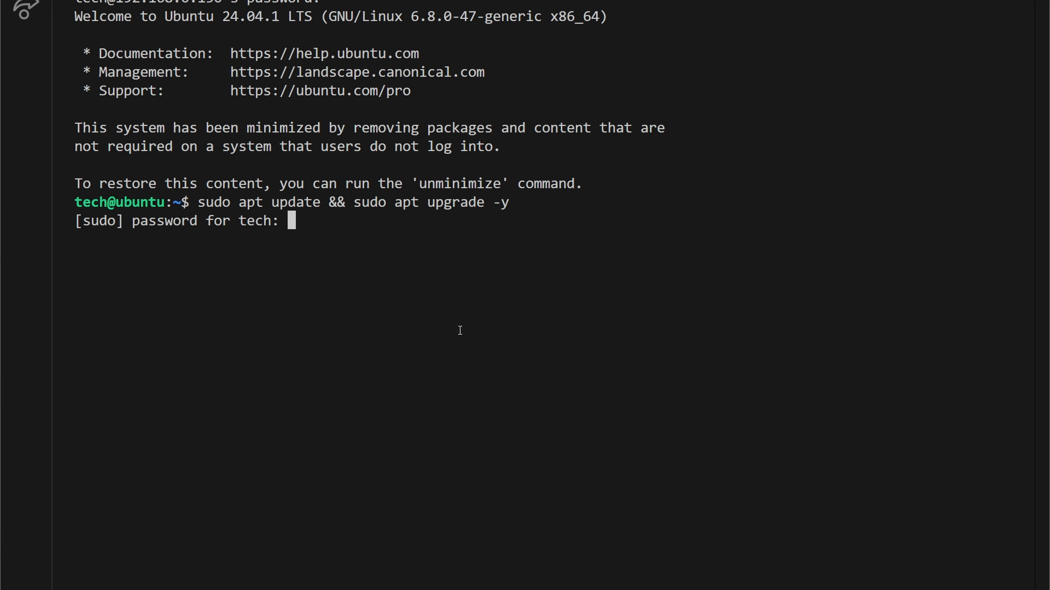
{"action": "key", "text": "Return"}
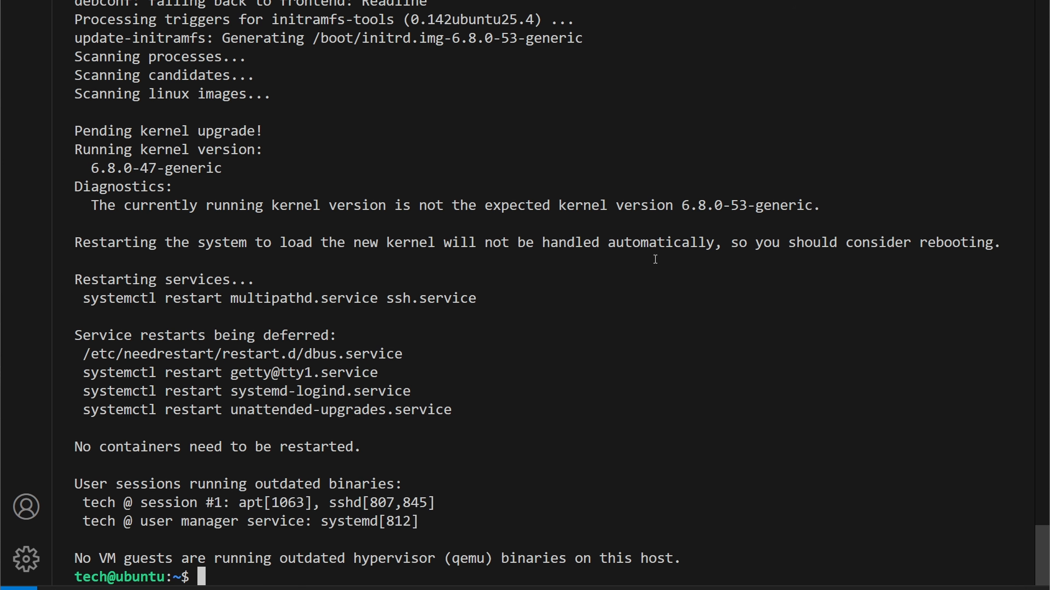
- Turn off all swap with sudo swapoff -a and set the machine's hostname to node1 with hostnamectl
{"action": "type", "text": "sudo swapoff -a"}
{"action": "key", "text": "Return"}
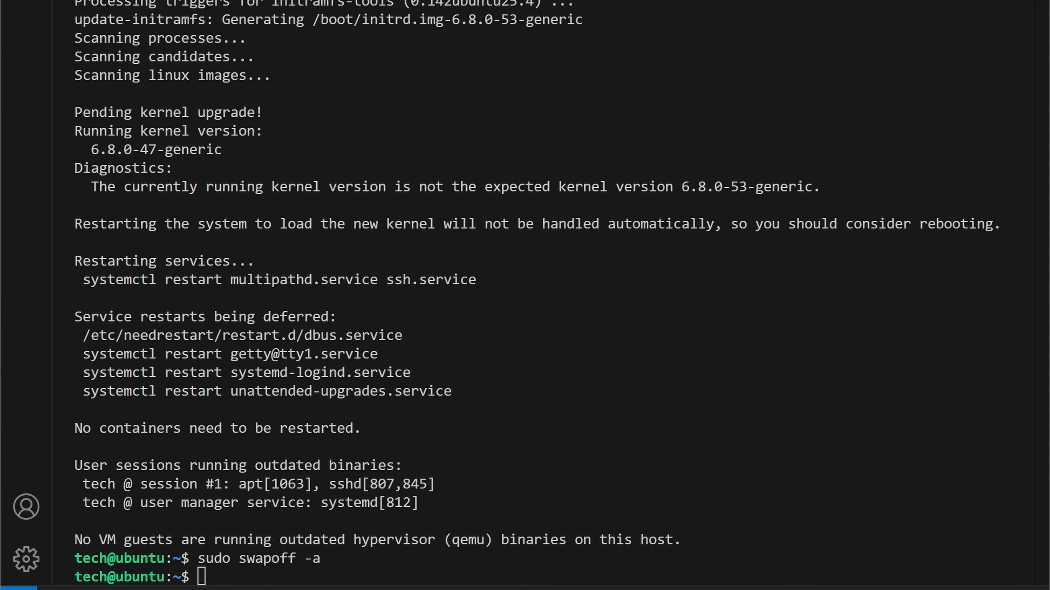
{"action": "left_click", "coordinate": [583, 209]}
{"action": "type", "text": "sudo hostnamectl set-hostname node1"}
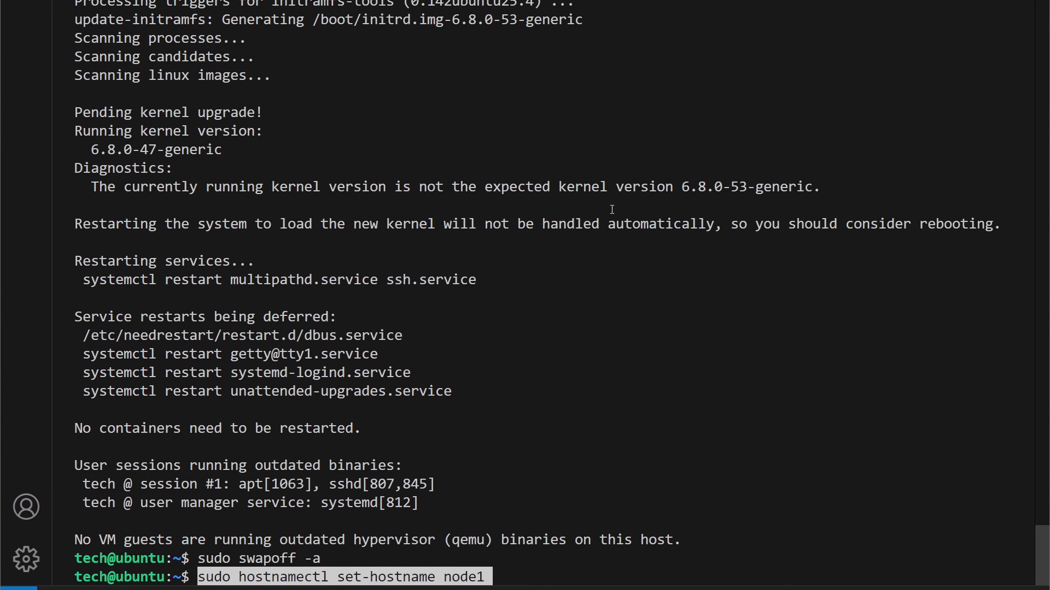
{"action": "key", "text": "Right"}
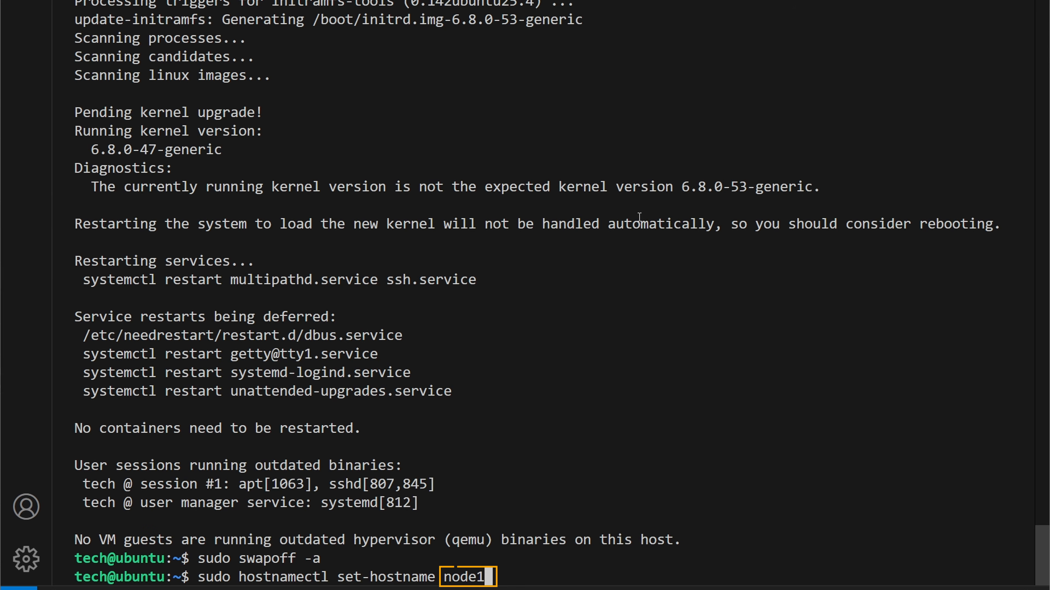
{"action": "key", "text": "Return"}
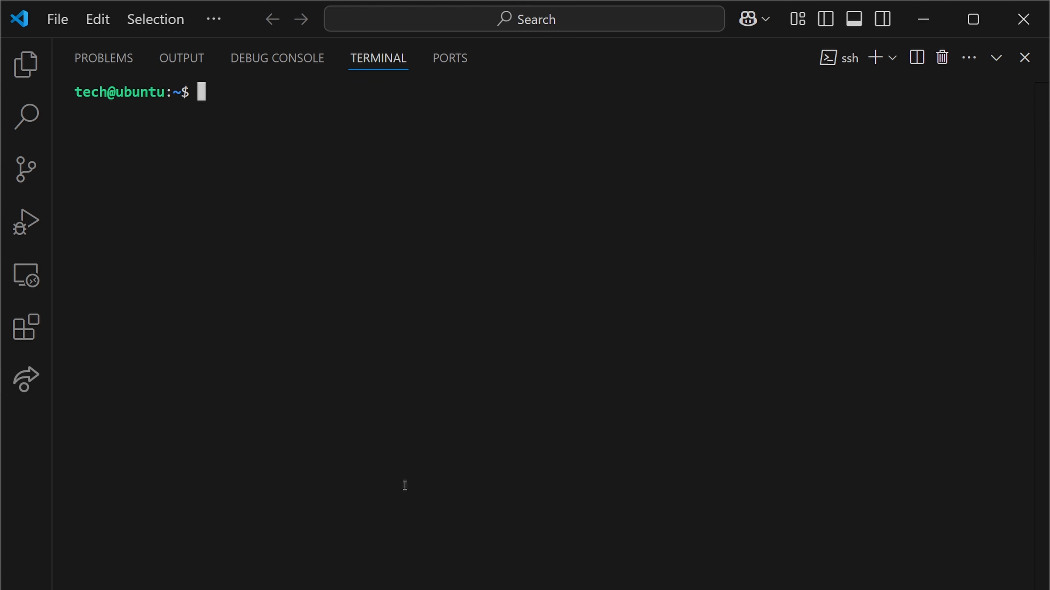
- List the contents of /etc/netplan and open 50-cloud-init.yaml from it in nano with sudo
{"action": "type", "text": "ls /etc/netplan"}
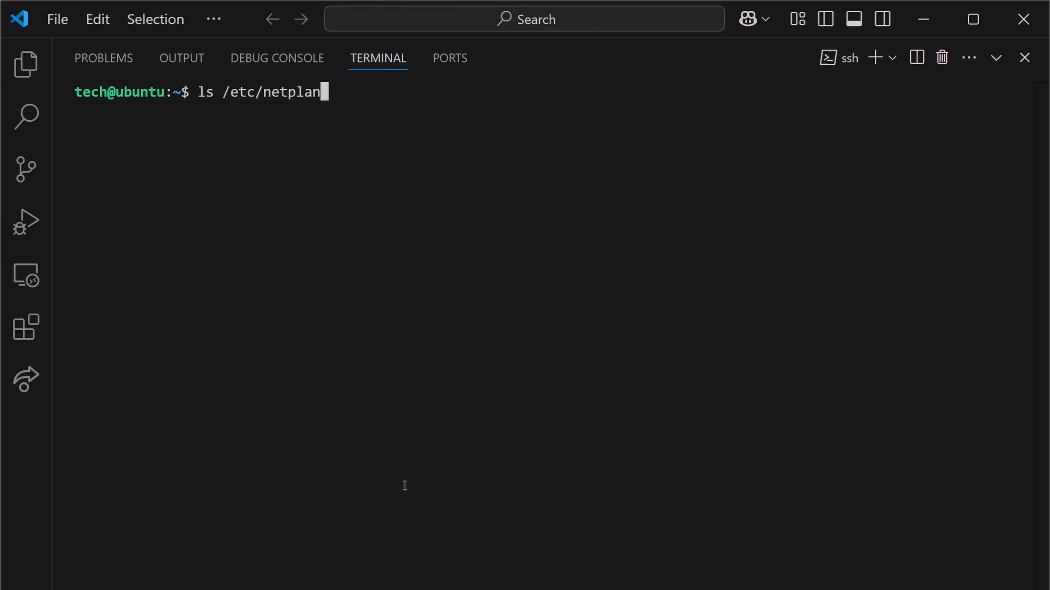
{"action": "key", "text": "Return"}
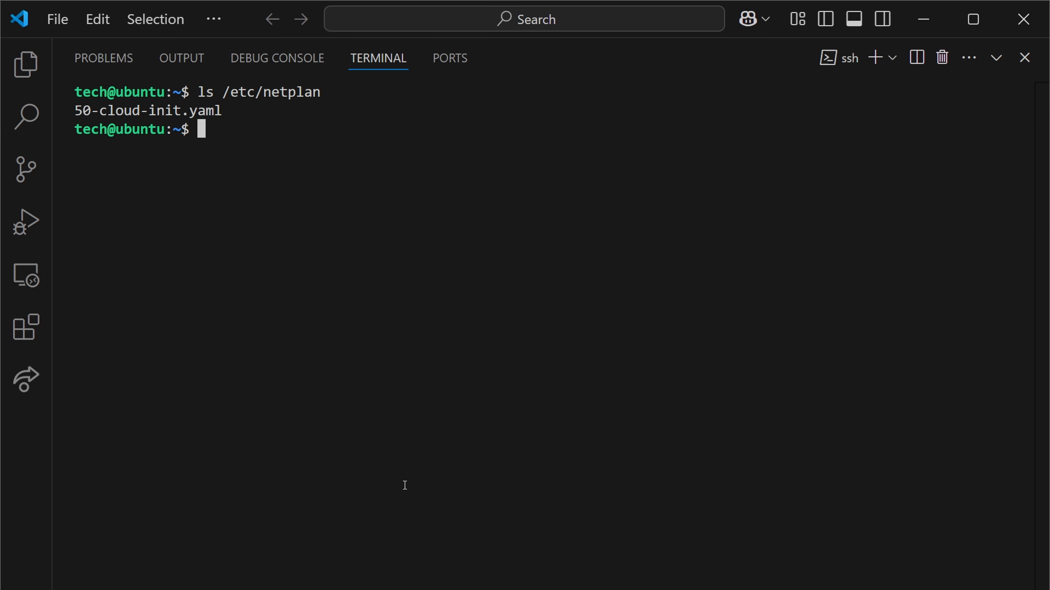
{"action": "type", "text": "sudo nano /etc/netplan/50-cloud-init.yaml"}
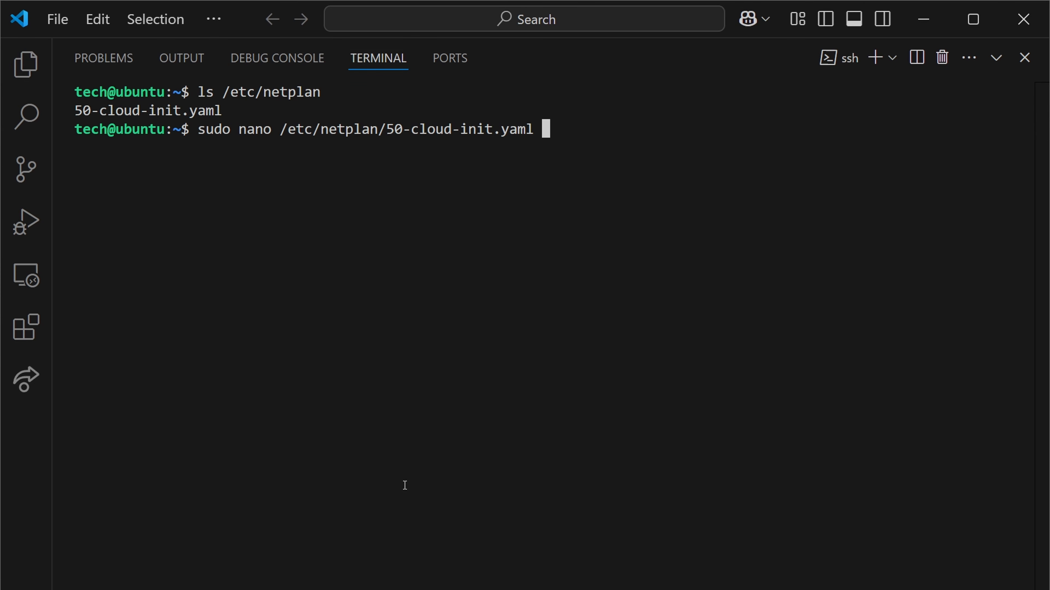
{"action": "key", "text": "Return"}
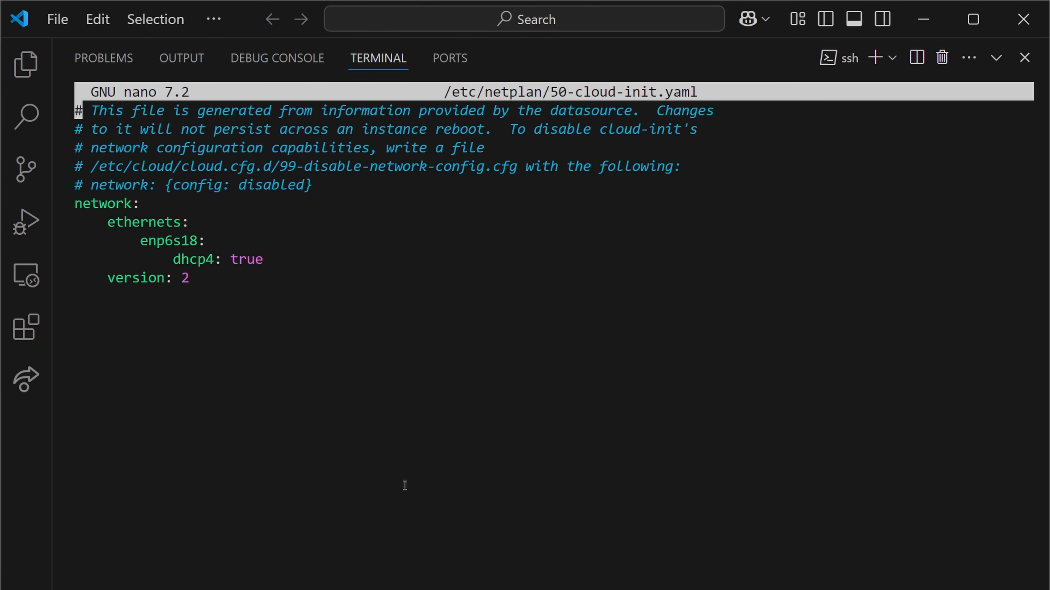
- Under enp6s18, add dhcp4: no, addresses [192.168.0.50/24], a default route via 192.168.0.1, and nameservers 8.8.8.8 and 8.8.4.4
{"action": "key", "text": "Down"}
{"action": "key", "text": "Down"}
{"action": "key", "text": "Down"}
{"action": "key", "text": "Down"}
{"action": "key", "text": "Down"}
{"action": "key", "text": "Down"}
{"action": "key", "text": "Down"}
{"action": "key", "text": "Down"}
{"action": "key", "text": "Down"}
{"action": "key", "text": "Return"}
{"action": "key", "text": "Up"}
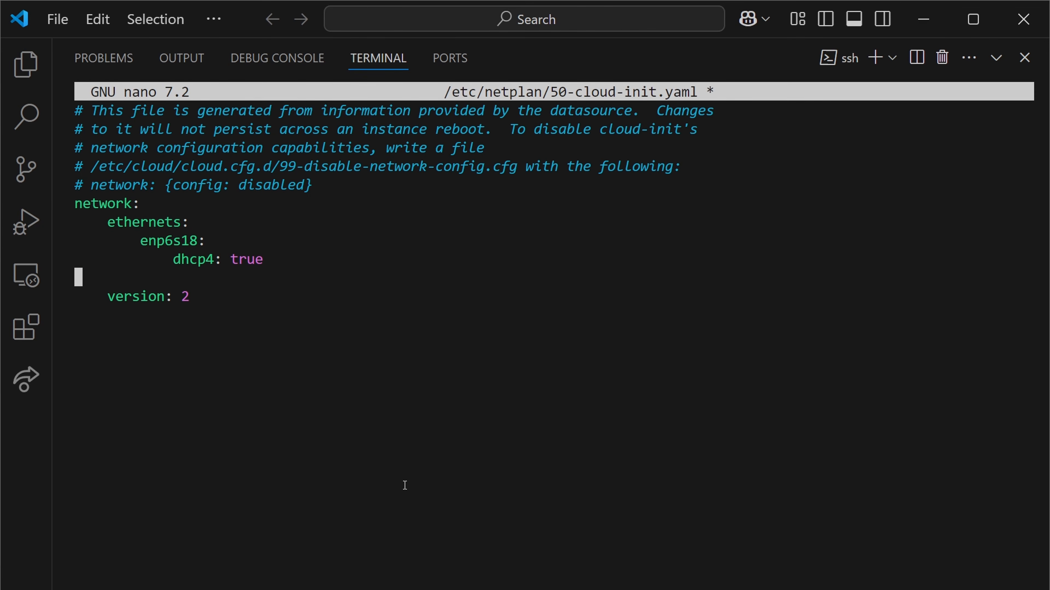
{"action": "type", "text": "dhcp4: no             addresses: [192.168.0.50/24]             routes:                 - to: default                   via: 192.168.0.1             nameservers:                 addresses:                 - 8.8.8.8                 - 8.8.4.4"}
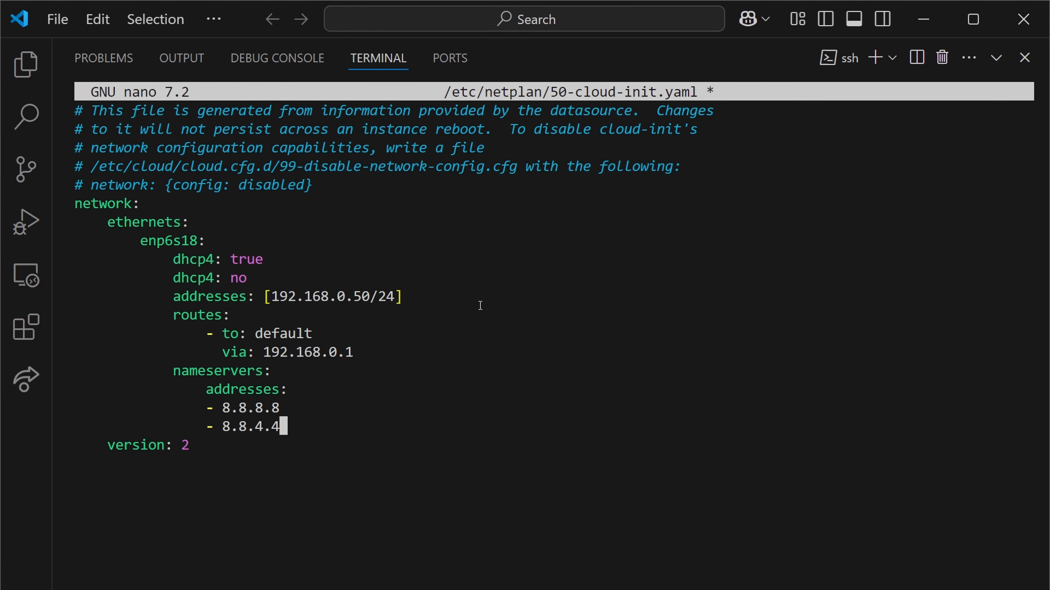
- Delete the dhcp4: true line from the enp6s18 block
{"action": "key", "text": "Up"}
{"action": "key", "text": "Up"}
{"action": "key", "text": "Up"}
{"action": "key", "text": "Up"}
{"action": "key", "text": "Up"}
{"action": "key", "text": "Up"}
{"action": "key", "text": "Up"}
{"action": "key", "text": "Up"}
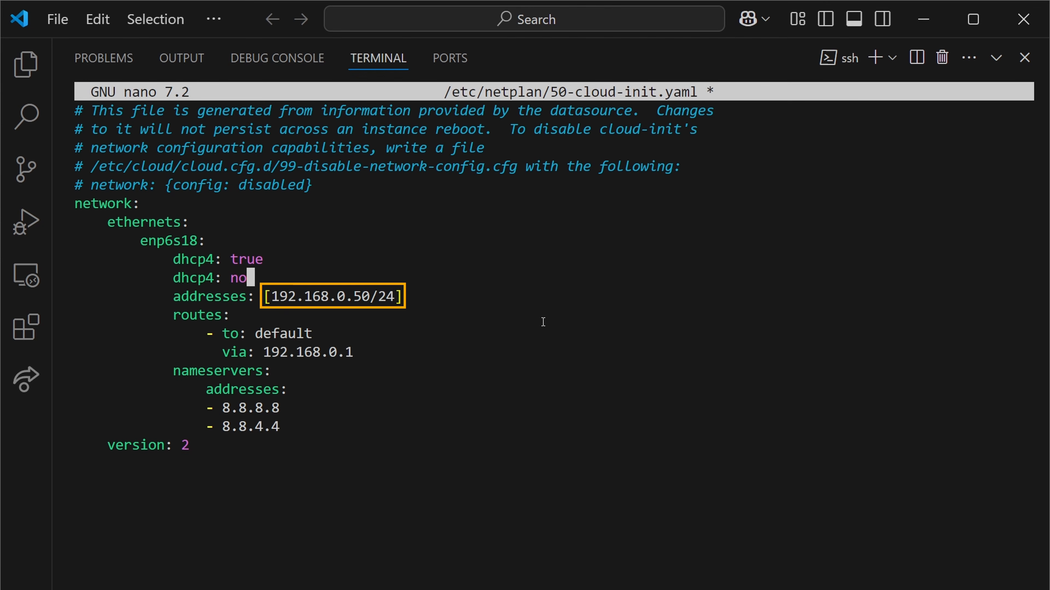
{"action": "key", "text": "Up"}
{"action": "key", "text": "BackSpace"}
{"action": "key", "text": "BackSpace"}
{"action": "key", "text": "BackSpace"}
{"action": "key", "text": "BackSpace"}
{"action": "key", "text": "BackSpace"}
{"action": "key", "text": "BackSpace"}
{"action": "key", "text": "BackSpace"}
{"action": "key", "text": "BackSpace"}
{"action": "key", "text": "BackSpace"}
{"action": "key", "text": "BackSpace"}
{"action": "key", "text": "BackSpace"}
{"action": "key", "text": "BackSpace"}
{"action": "key", "text": "BackSpace"}
{"action": "key", "text": "BackSpace"}
{"action": "key", "text": "BackSpace"}
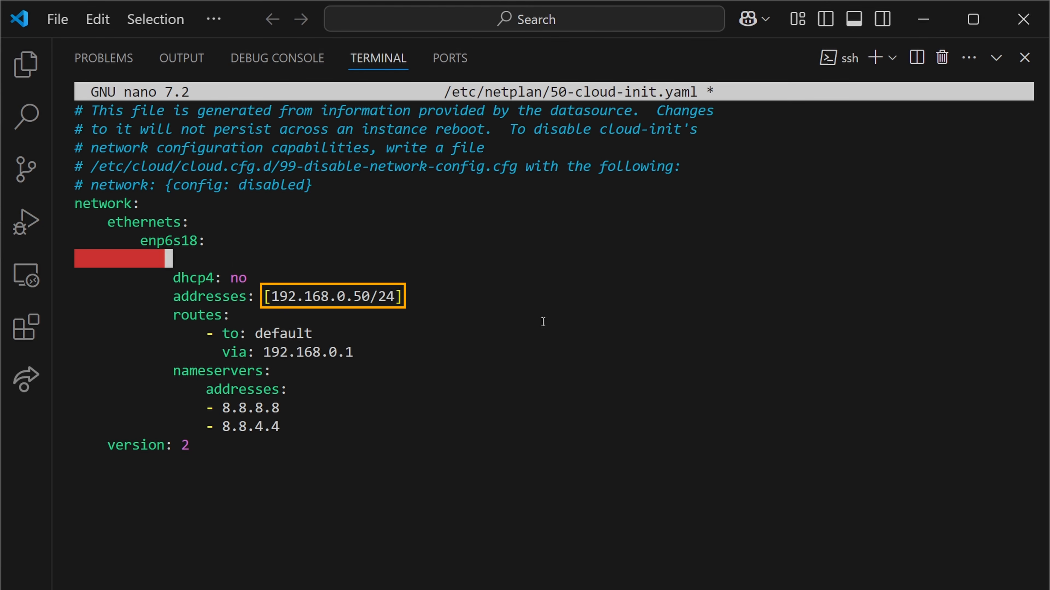
{"action": "key", "text": "BackSpace"}
{"action": "key", "text": "BackSpace"}
{"action": "key", "text": "BackSpace"}
{"action": "key", "text": "BackSpace"}
{"action": "key", "text": "BackSpace"}
{"action": "key", "text": "BackSpace"}
{"action": "key", "text": "BackSpace"}
{"action": "key", "text": "BackSpace"}
{"action": "key", "text": "BackSpace"}
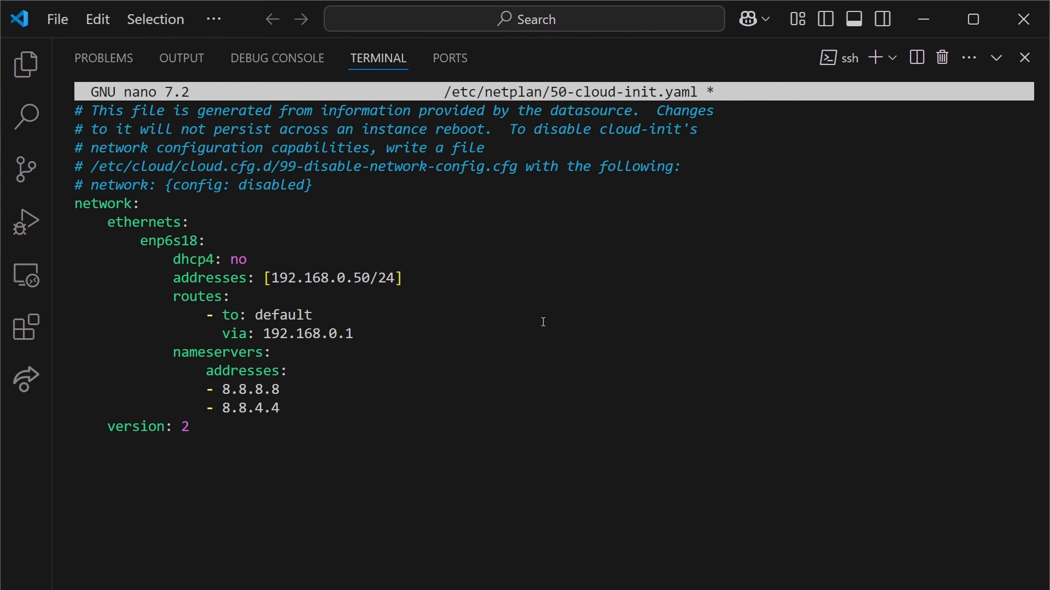
- Save the netplan file under its existing name and exit nano
{"action": "key", "text": "ctrl+x"}
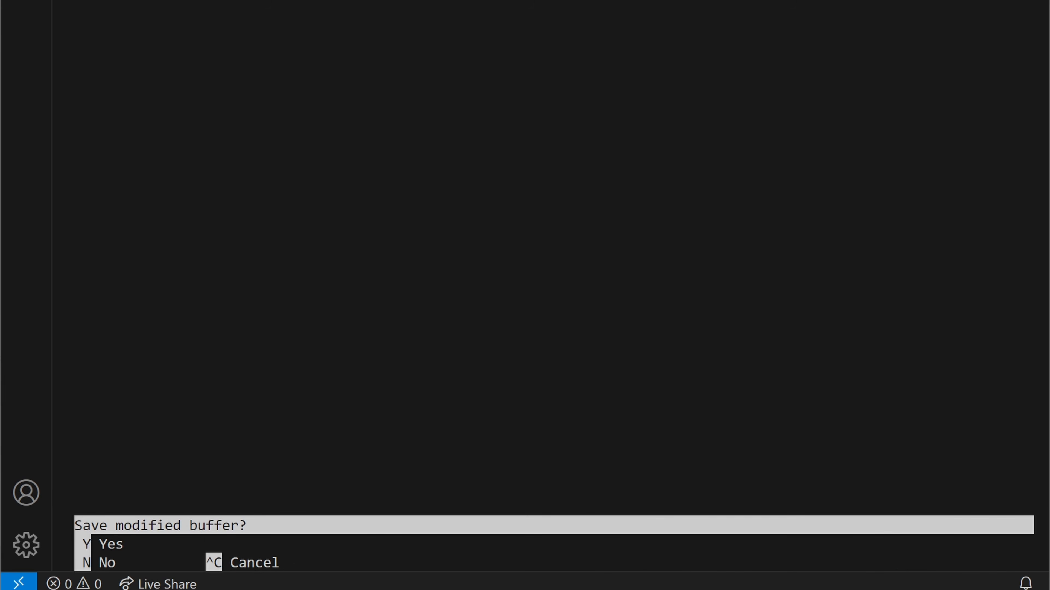
{"action": "key", "text": "y"}
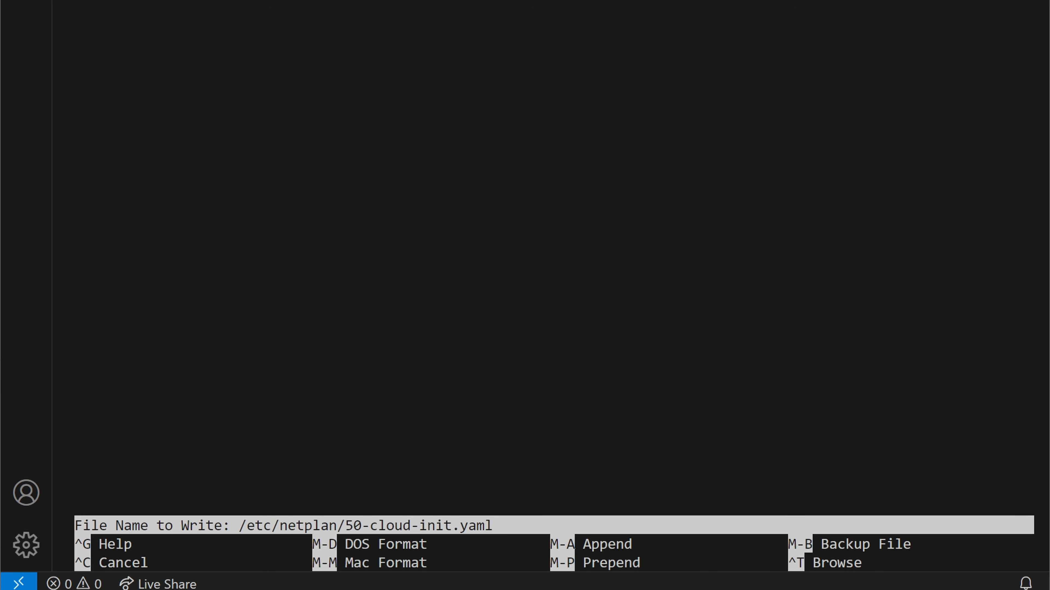
{"action": "key", "text": "Return"}
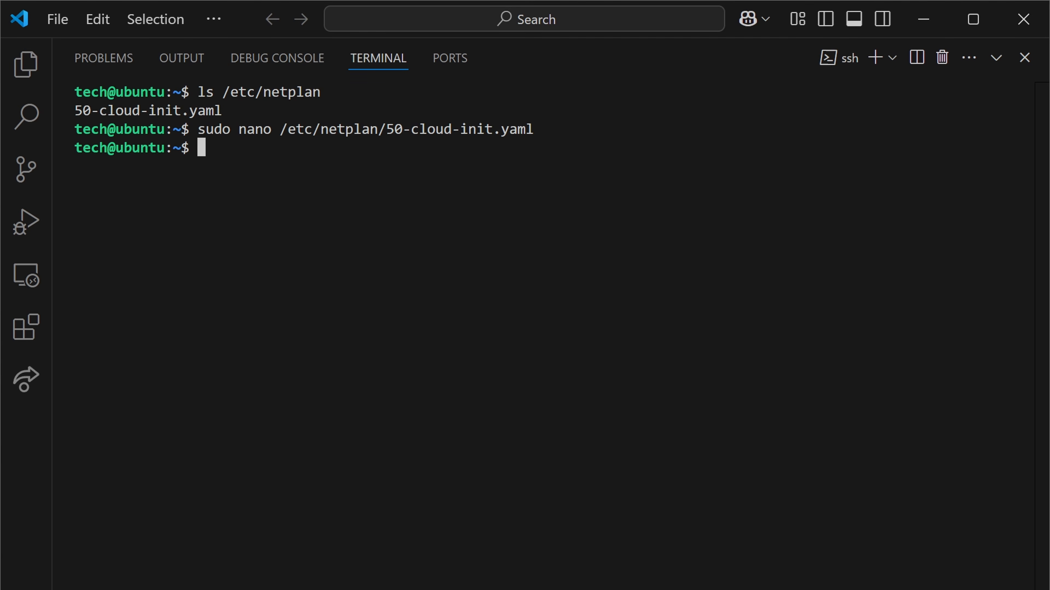
- Apply the edited network configuration with sudo netplan try
{"action": "left_click", "coordinate": [316, 276]}
{"action": "key", "text": "ctrl+v"}
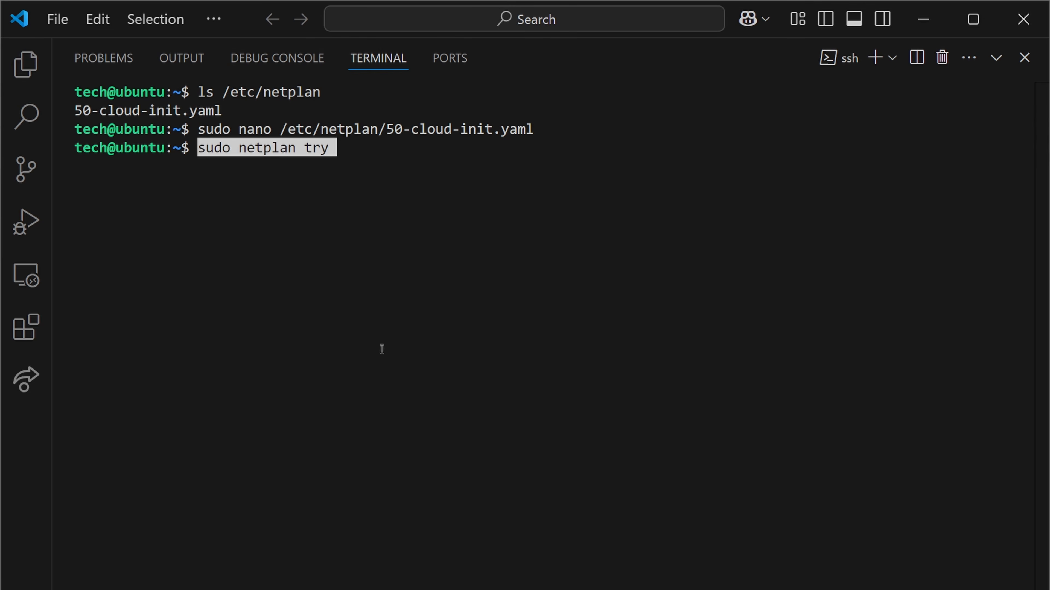
{"action": "key", "text": "Right"}
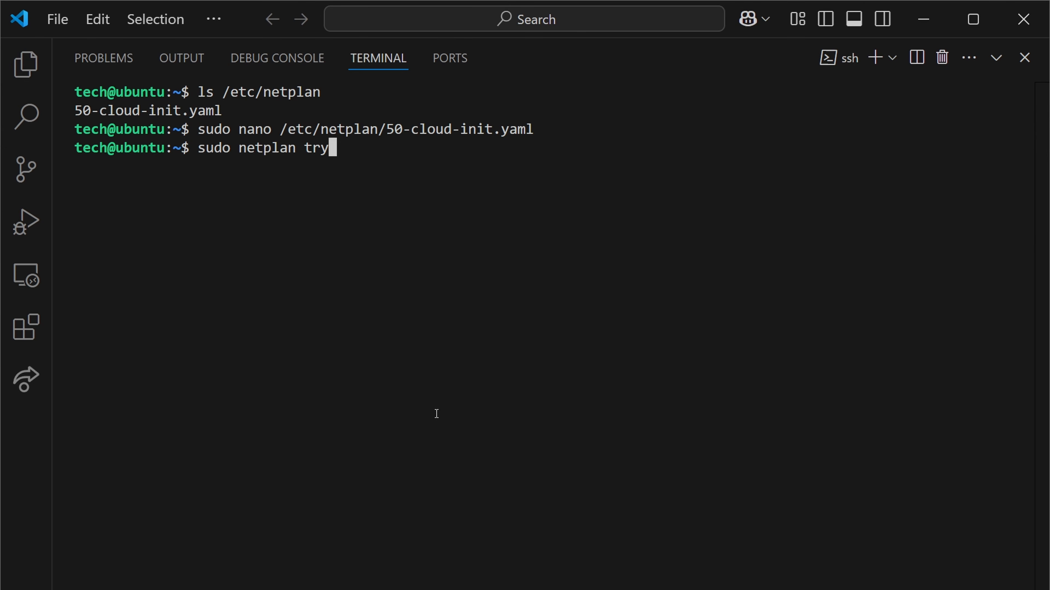
{"action": "key", "text": "Return"}
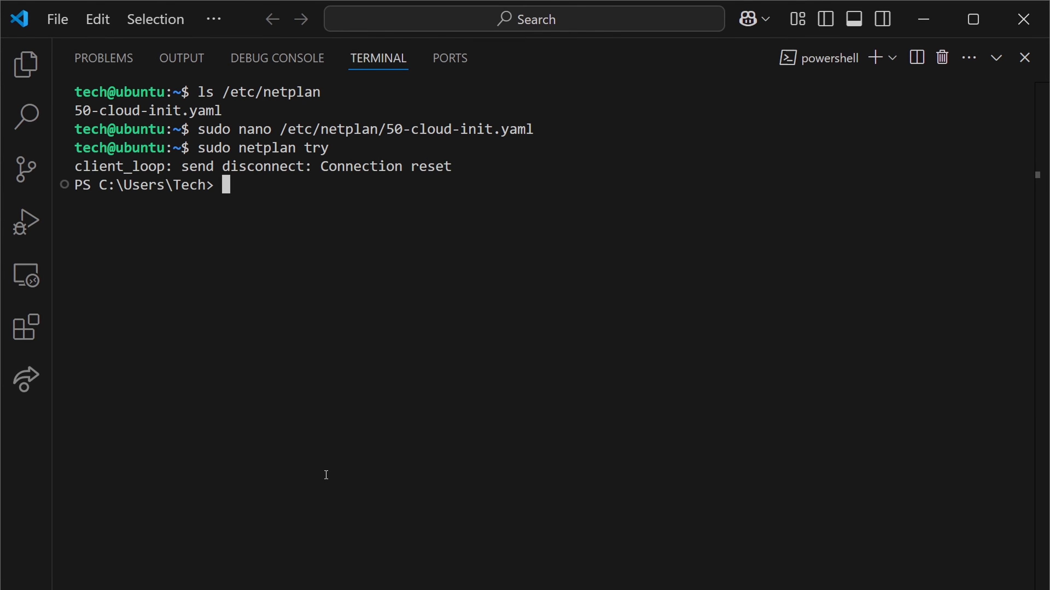
- Reconnect over SSH as tech to 192.168.0.50, entering the account password
{"action": "key", "text": "Up"}
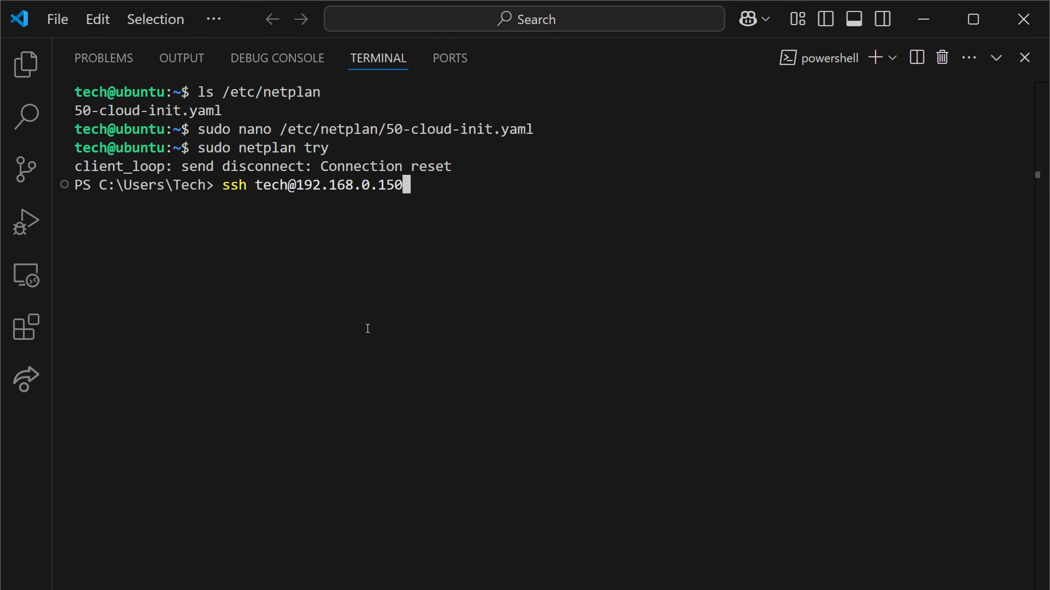
{"action": "key", "text": "BackSpace"}
{"action": "key", "text": "BackSpace"}
{"action": "key", "text": "BackSpace"}
{"action": "type", "text": "50"}
{"action": "key", "text": "Return"}
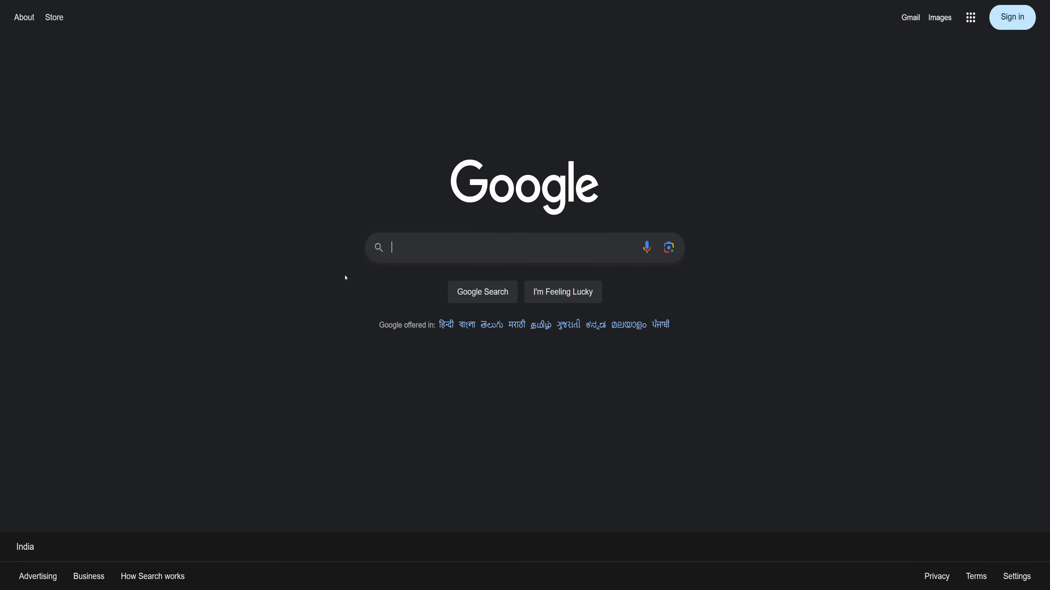
- In the browser, search Google for k3s and open the official k3s.io site
{"action": "type", "text": "k3s"}
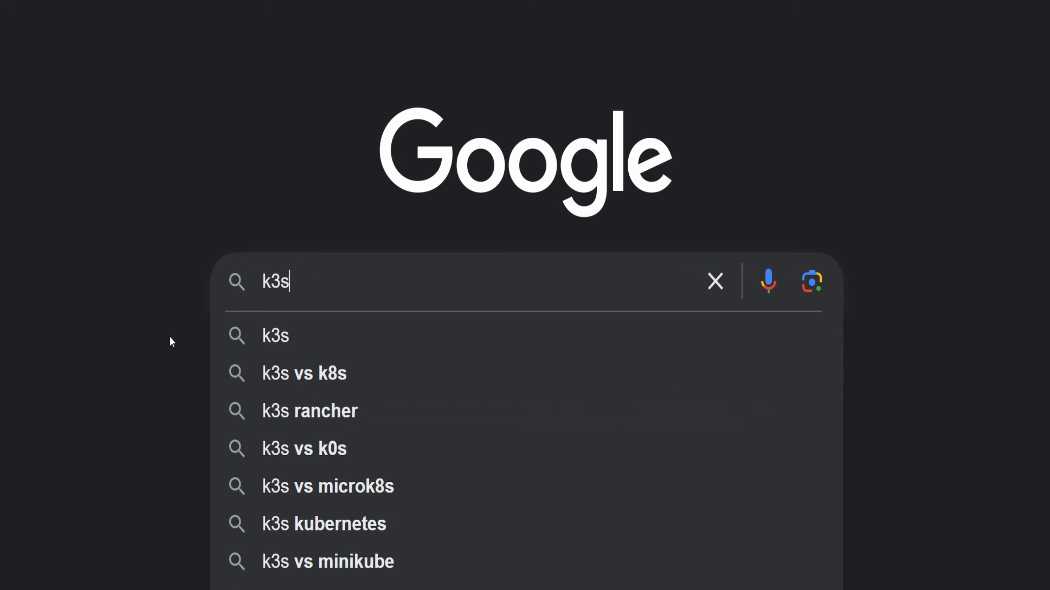
{"action": "key", "text": "Return"}
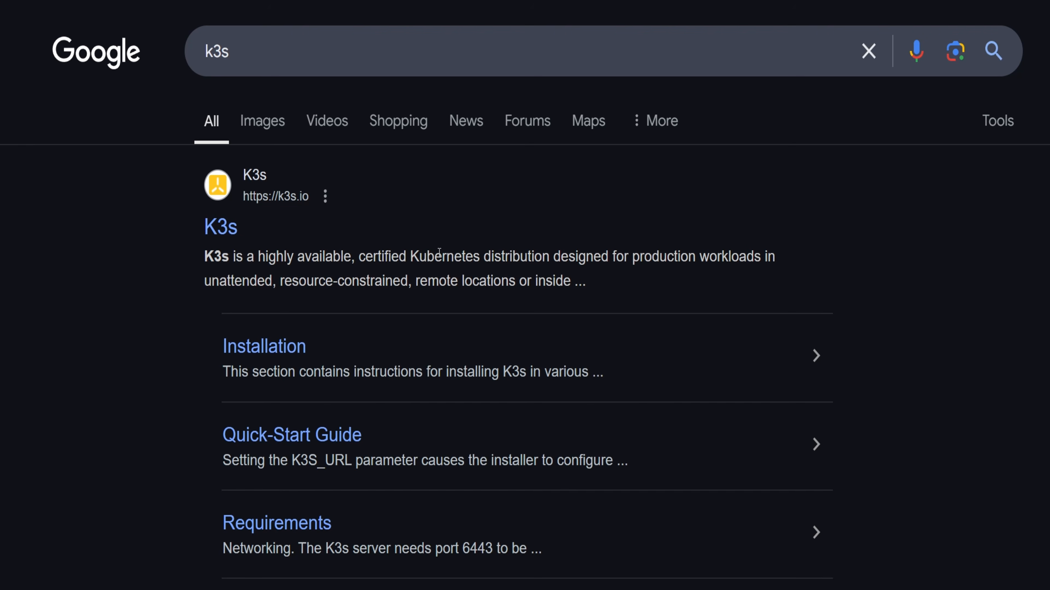
{"action": "left_click", "coordinate": [221, 228]}
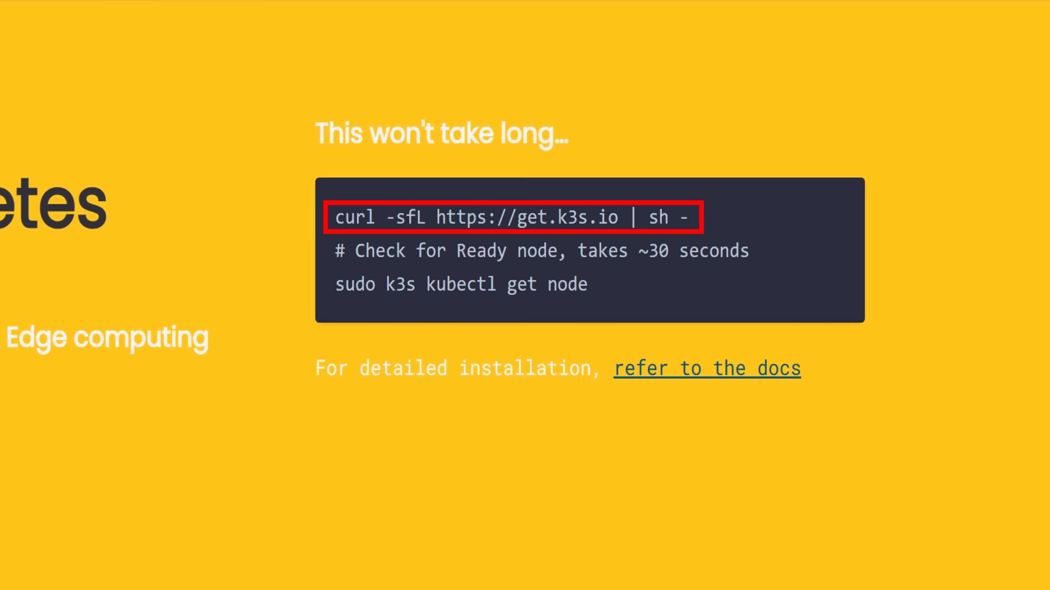
{"action": "left_click_drag", "start_coordinate": [698, 217], "coordinate": [325, 217]}
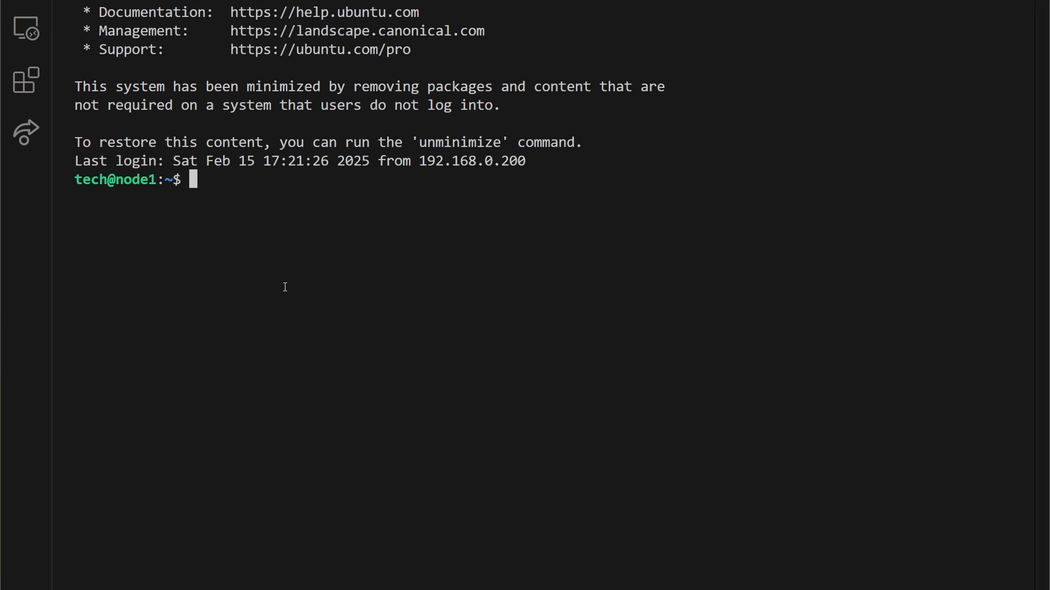
{"action": "key", "text": "ctrl+v"}
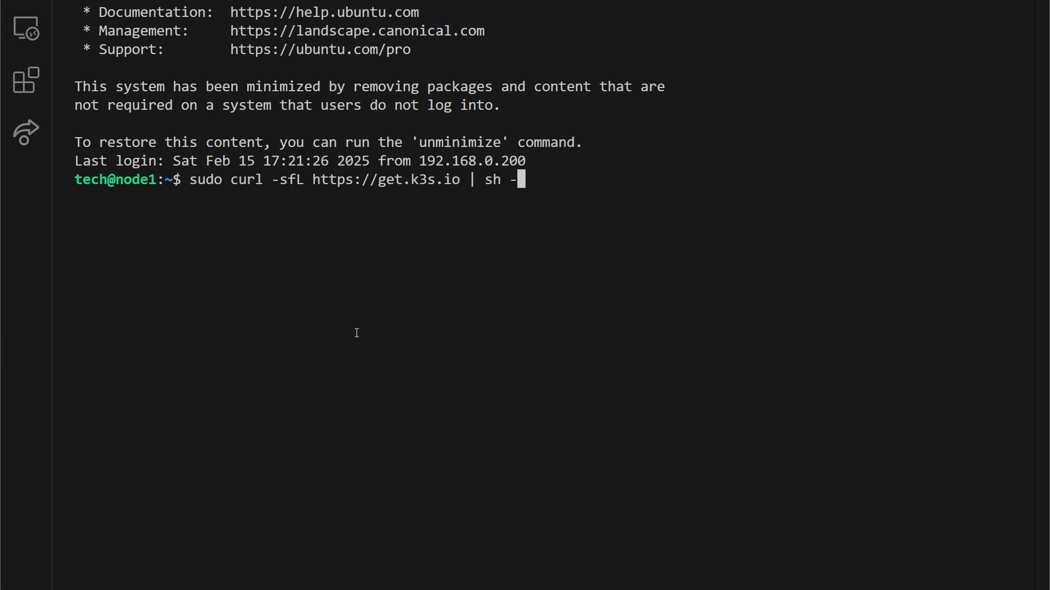
{"action": "key", "text": "Return"}
{"action": "key", "text": "Return"}
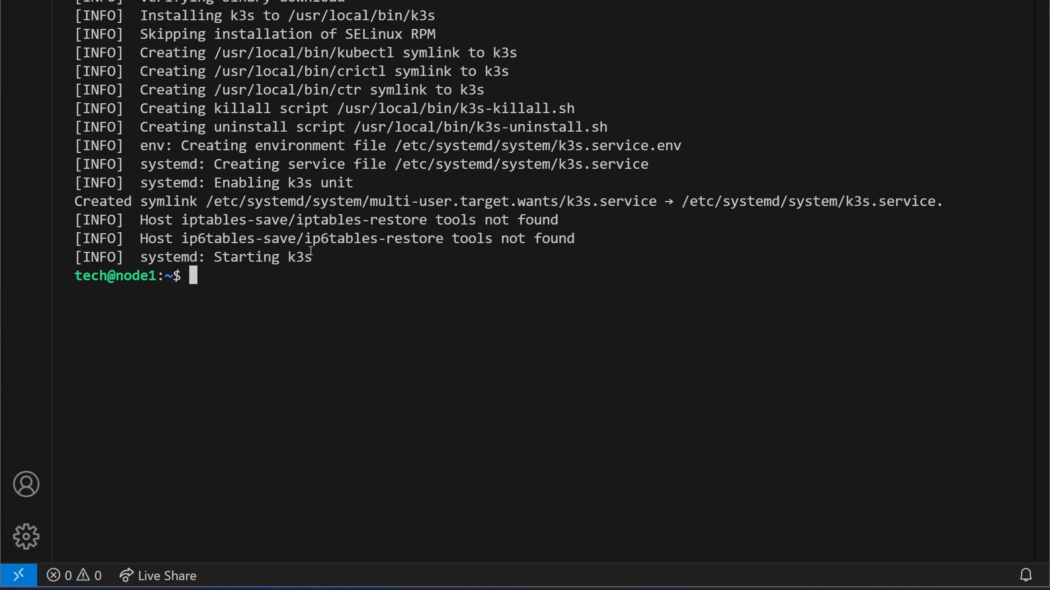
- Run the node check command from the K3s site, sudo k3s kubectl get node, in the node1 terminal
{"action": "type", "text": "sudo k3s kubectl get nodes"}
{"action": "key", "text": "Return"}
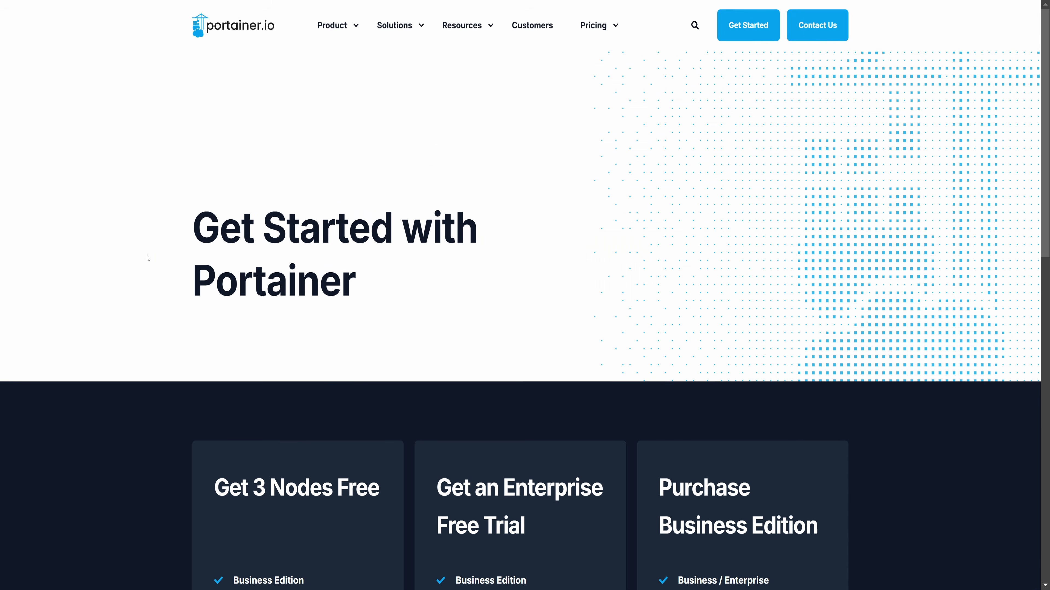
- Look over the Get Started options on the Portainer website and open its documentation
{"action": "scroll", "coordinate": [147, 258], "scroll_direction": "down", "scroll_amount": 8}
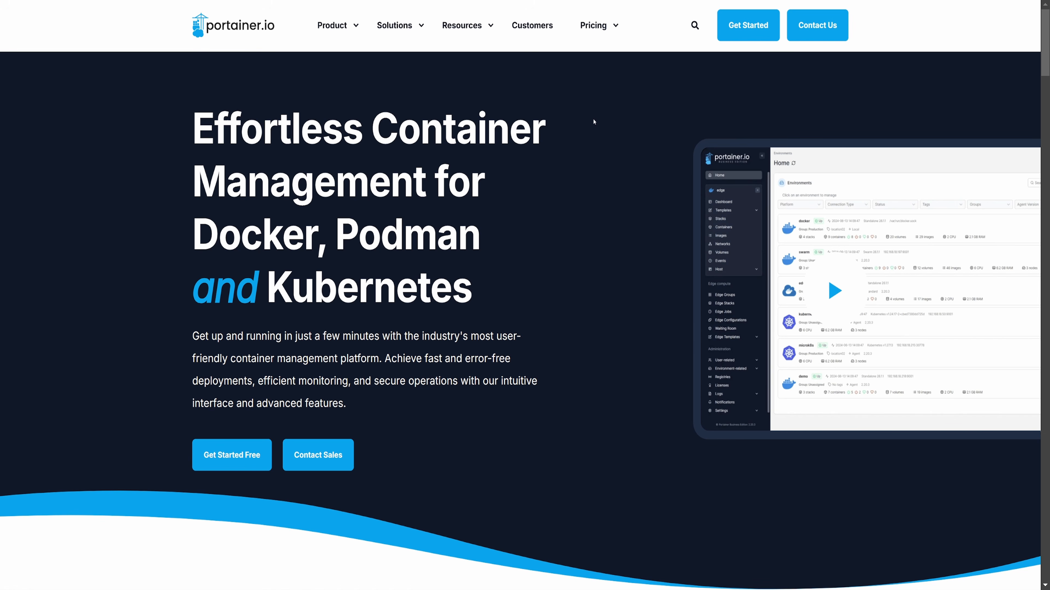
{"action": "mouse_move", "coordinate": [462, 25]}
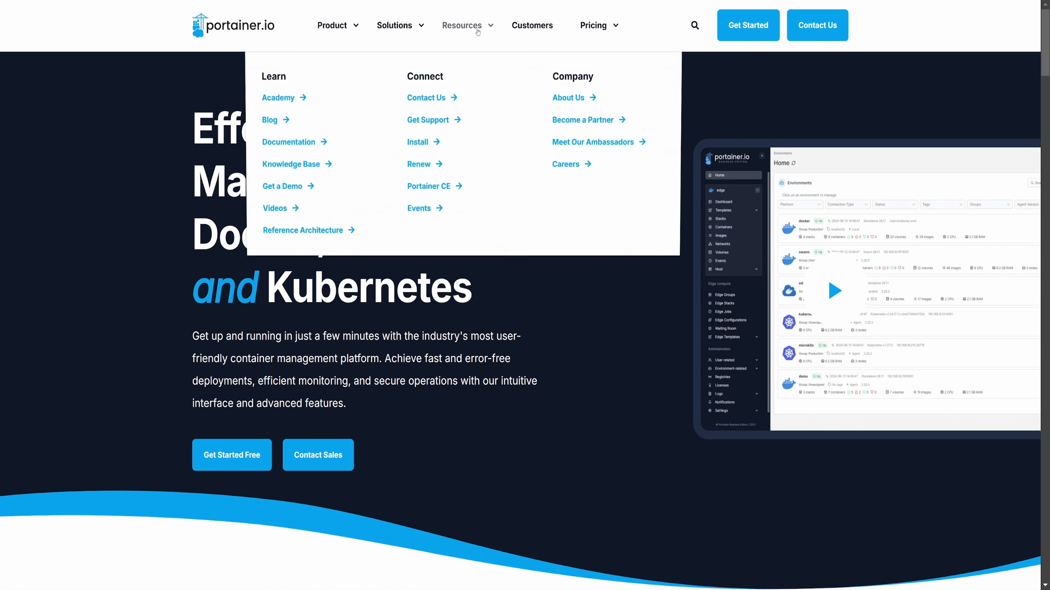
{"action": "left_click", "coordinate": [284, 143]}
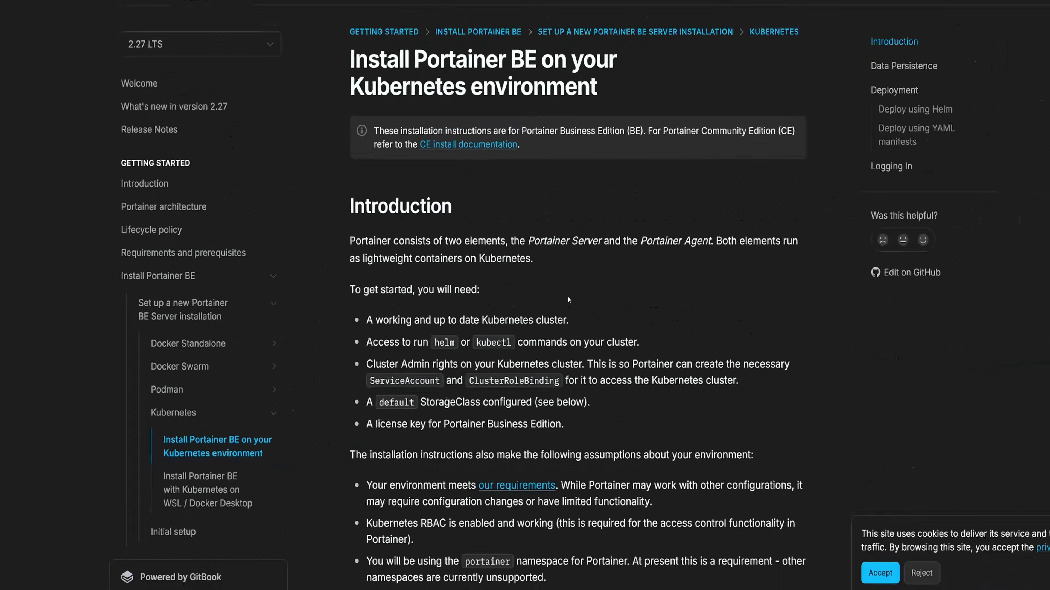
{"action": "scroll", "coordinate": [531, 310], "scroll_direction": "down", "scroll_amount": 20}
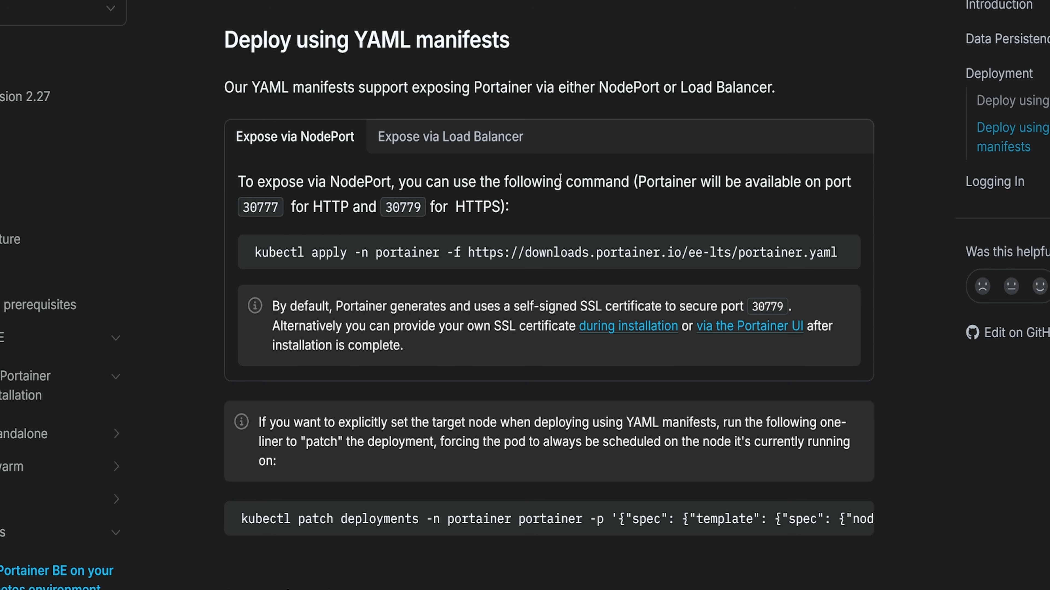
{"action": "mouse_move", "coordinate": [505, 244]}
{"action": "left_click", "coordinate": [846, 258]}
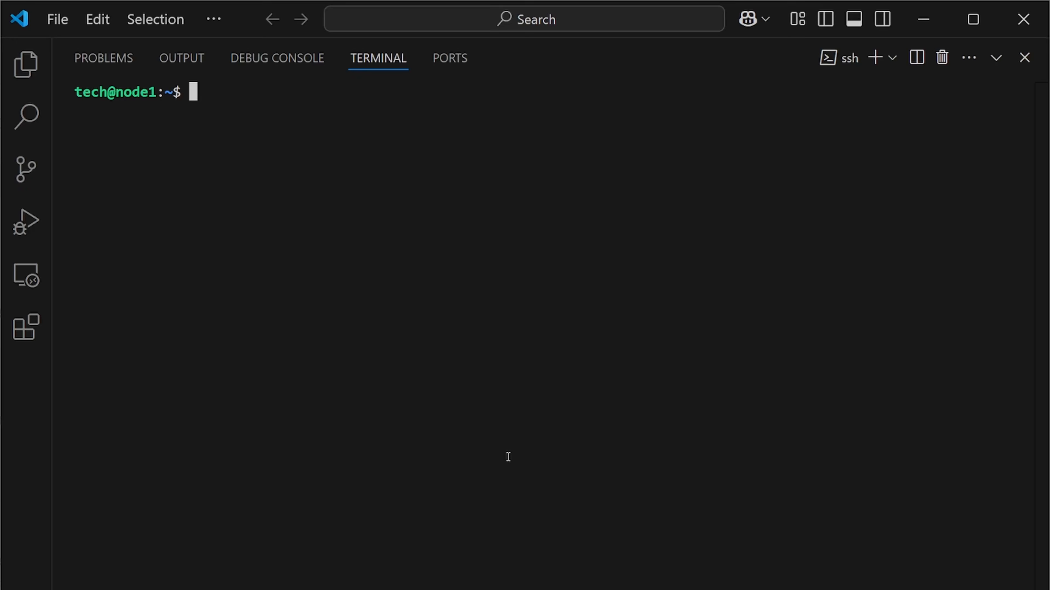
{"action": "type", "text": "sudo"}
{"action": "key", "text": "ctrl+v"}
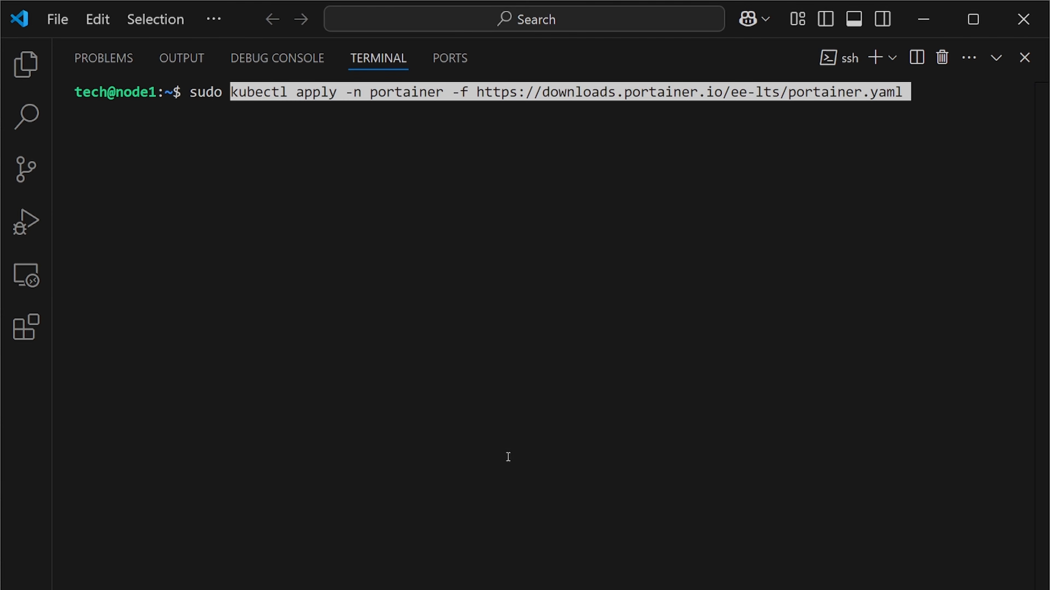
{"action": "key", "text": "Right"}
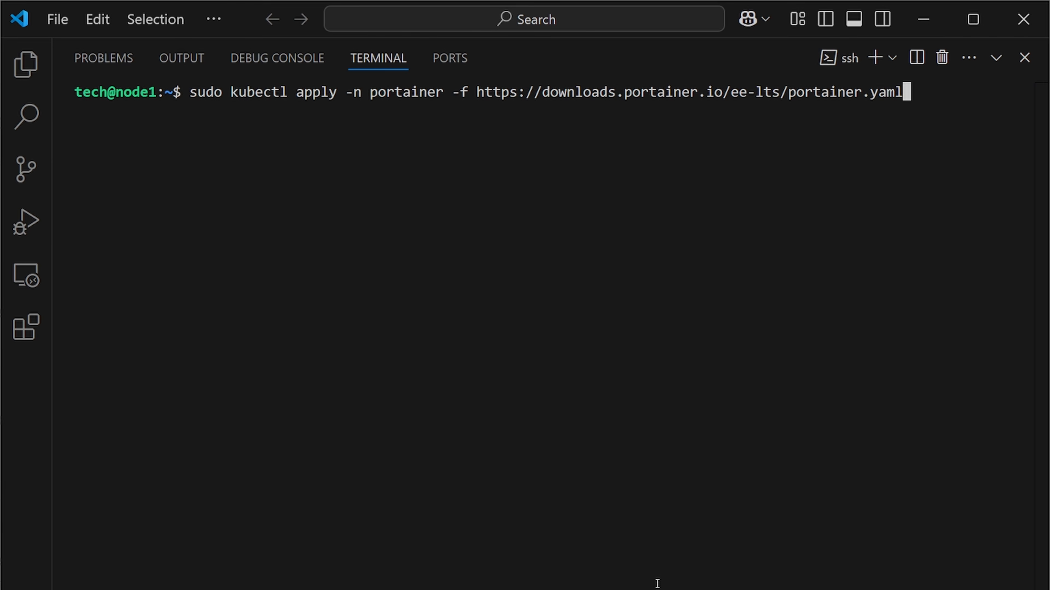
{"action": "key", "text": "Return"}
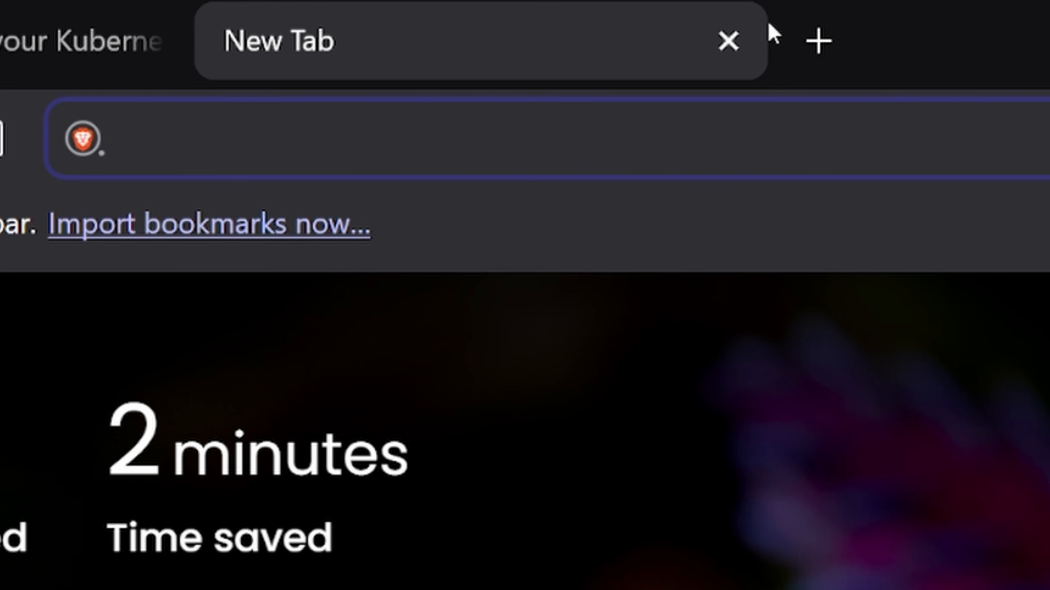
- Open the Portainer web interface at 192.168.0.50:30777 in a new browser tab
{"action": "type", "text": "192.168.0.50:"}
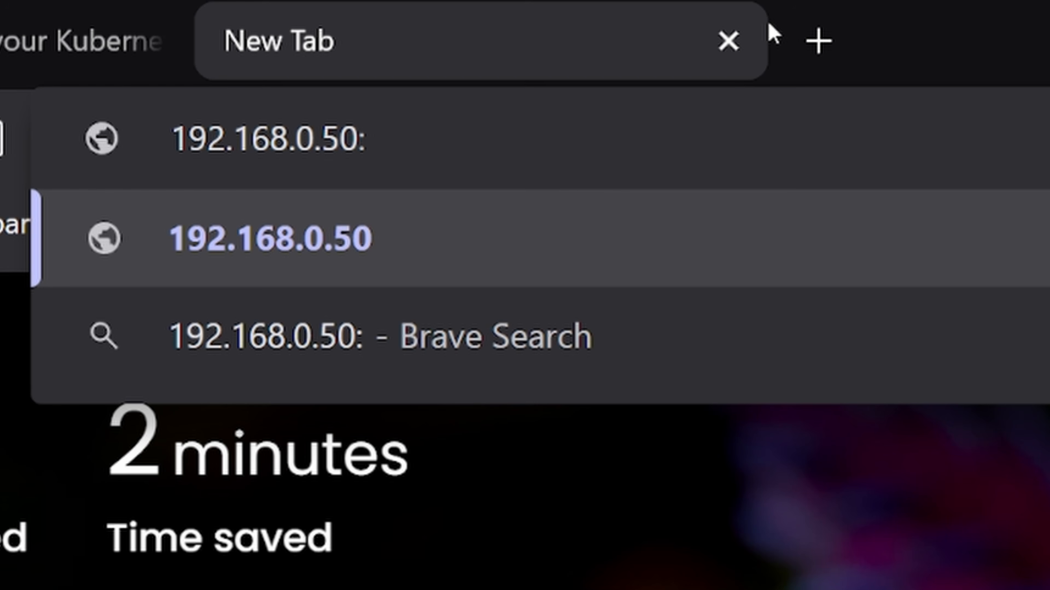
{"action": "type", "text": "30777"}
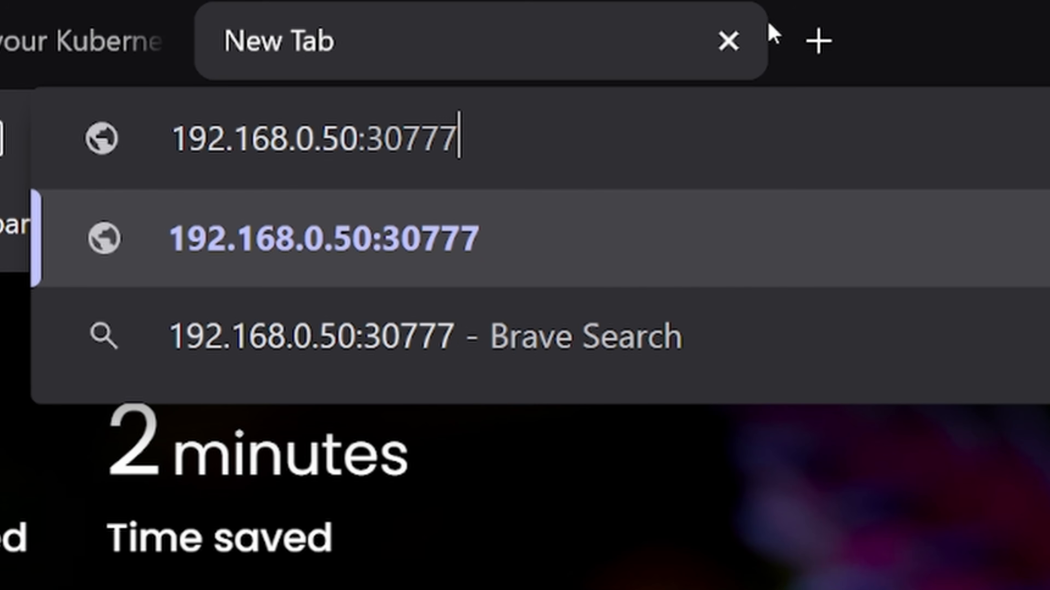
{"action": "key", "text": "Return"}
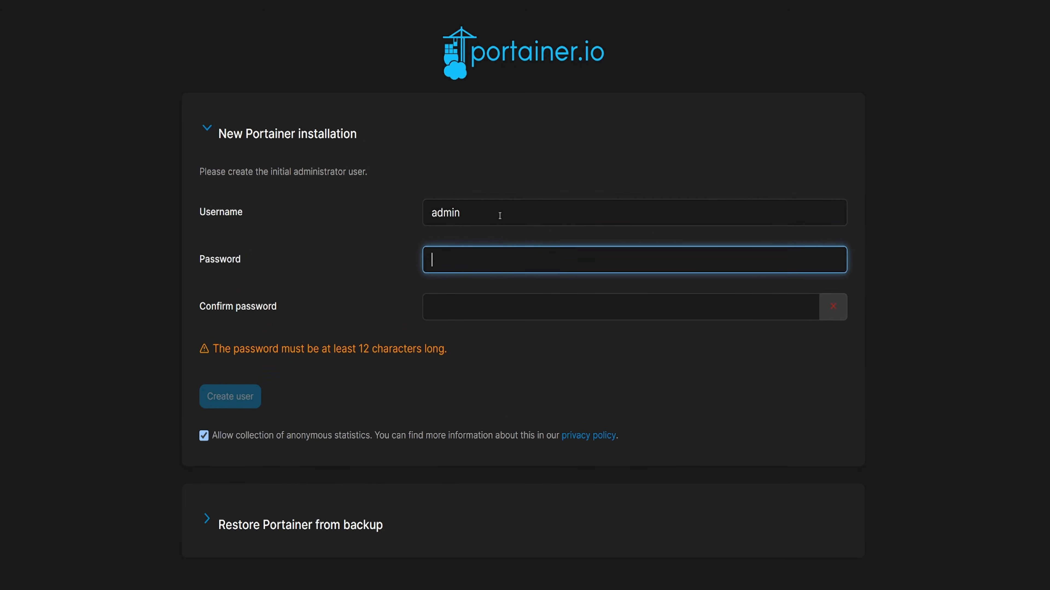
- Create the initial Portainer administrator user tech, entering and confirming the account password
{"action": "key", "text": "shift+Tab"}
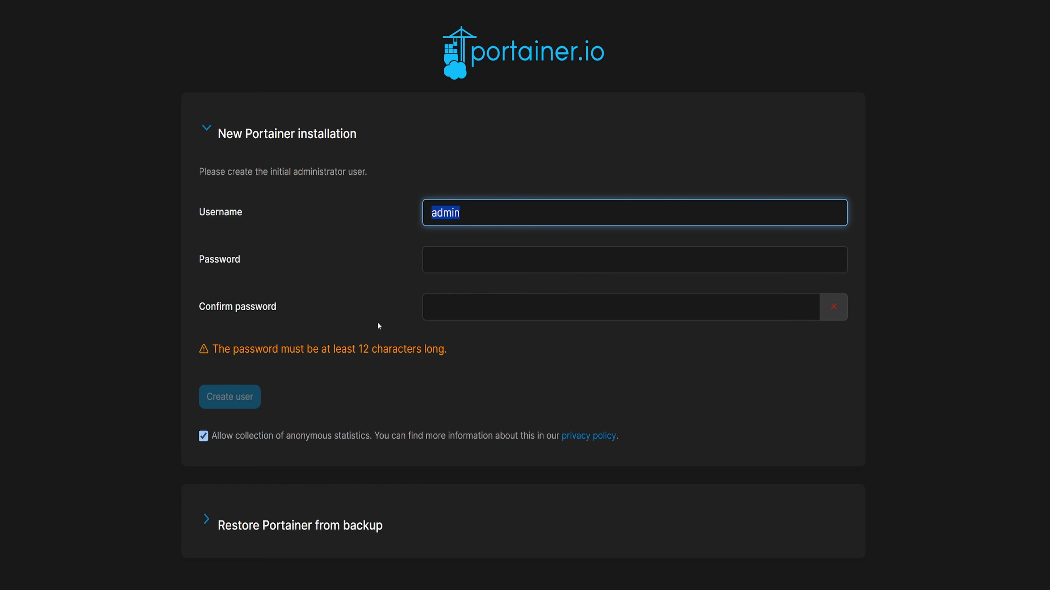
{"action": "type", "text": "tech"}
{"action": "key", "text": "Tab"}
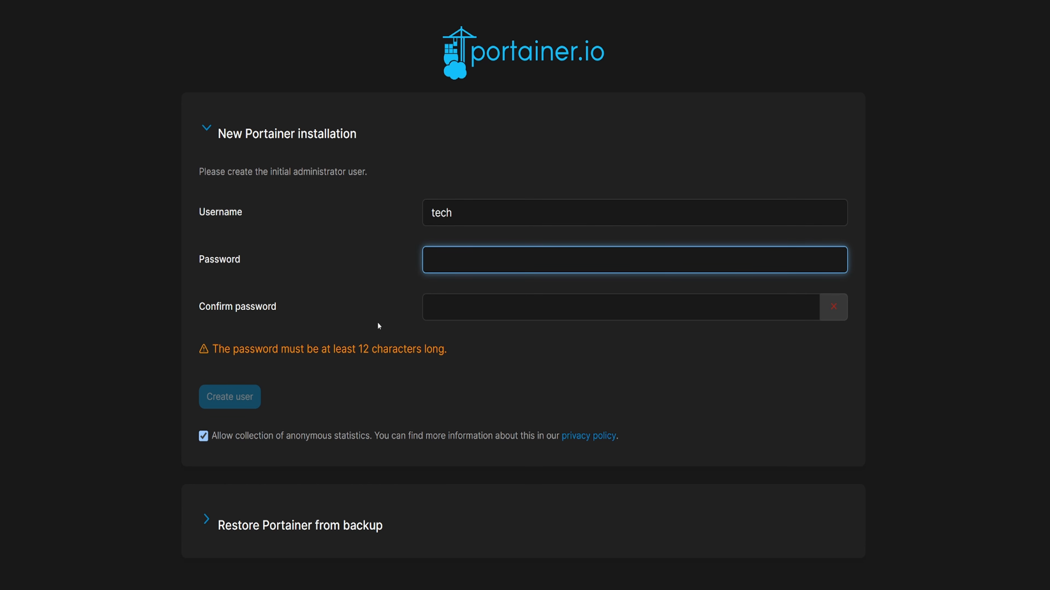
{"action": "type", "text": "•••••••••••••••"}
{"action": "key", "text": "Tab"}
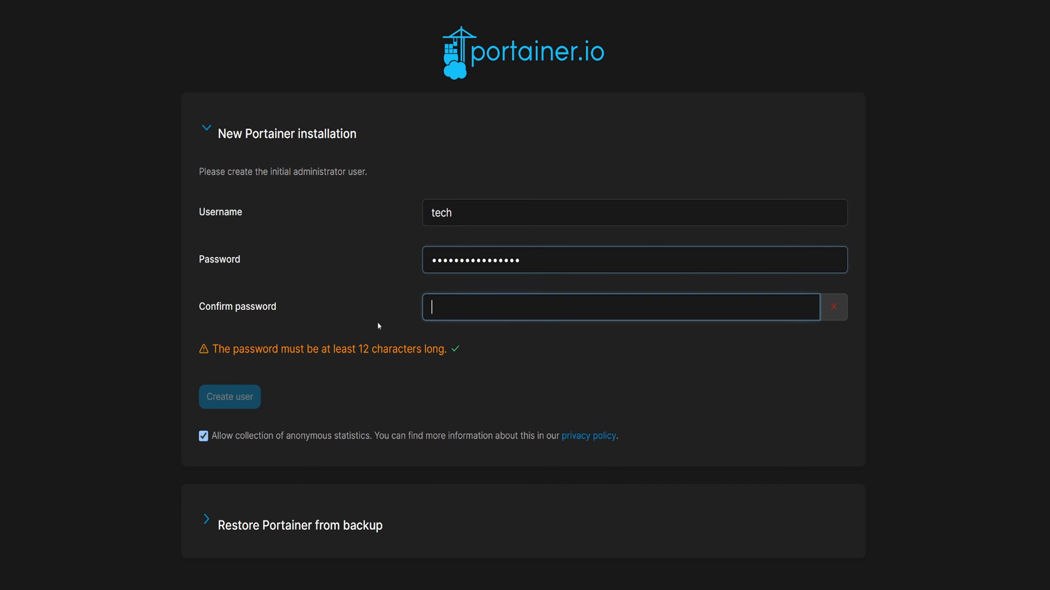
{"action": "type", "text": "•••••••••••••••"}
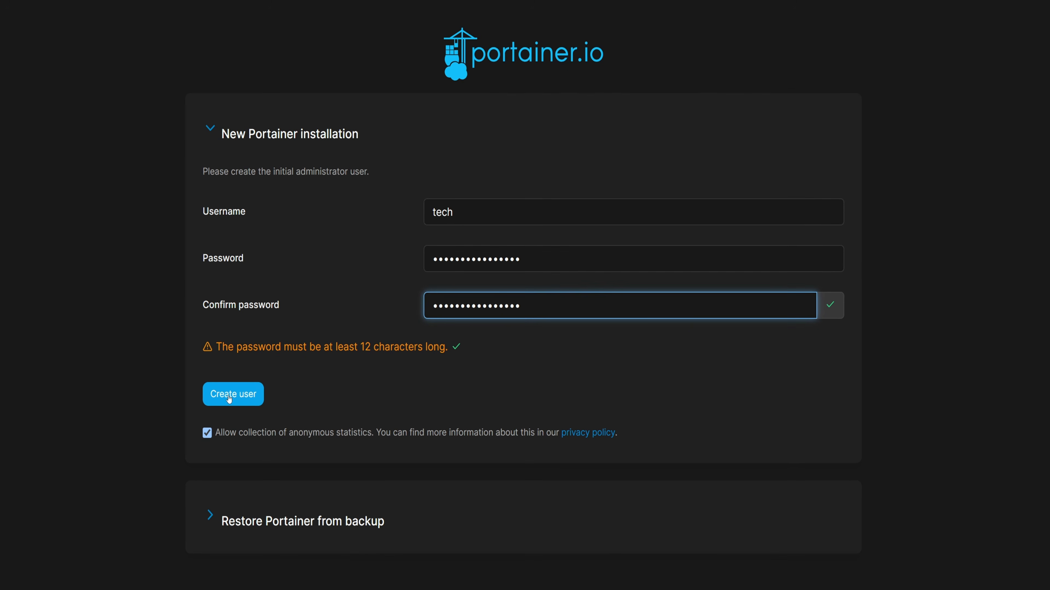
{"action": "left_click", "coordinate": [229, 400]}
- Register the Portainer license by pasting and submitting the license key
{"action": "left_click", "coordinate": [335, 298]}
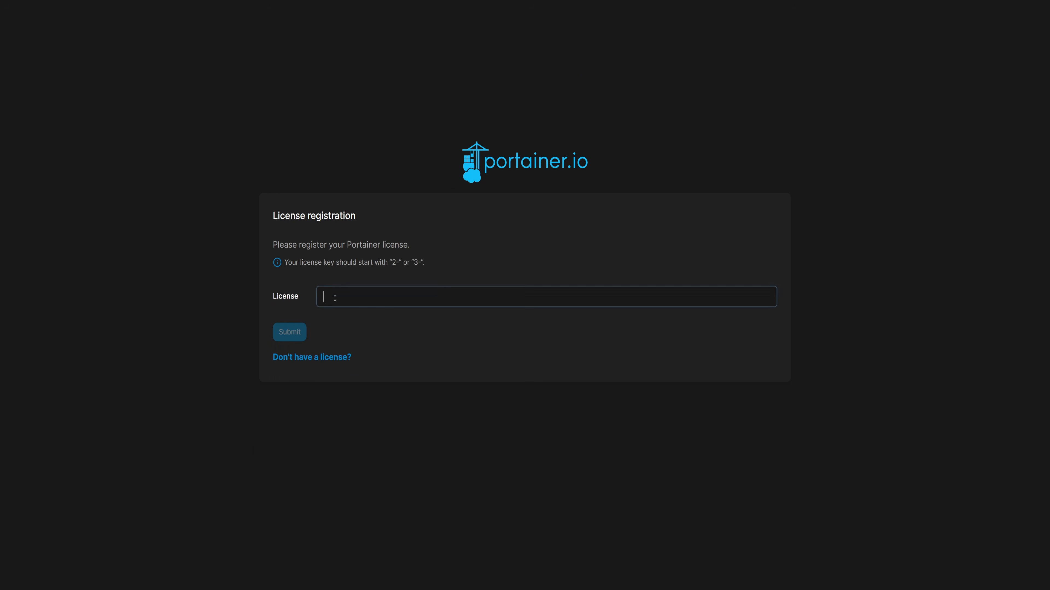
{"action": "key", "text": "ctrl+v"}
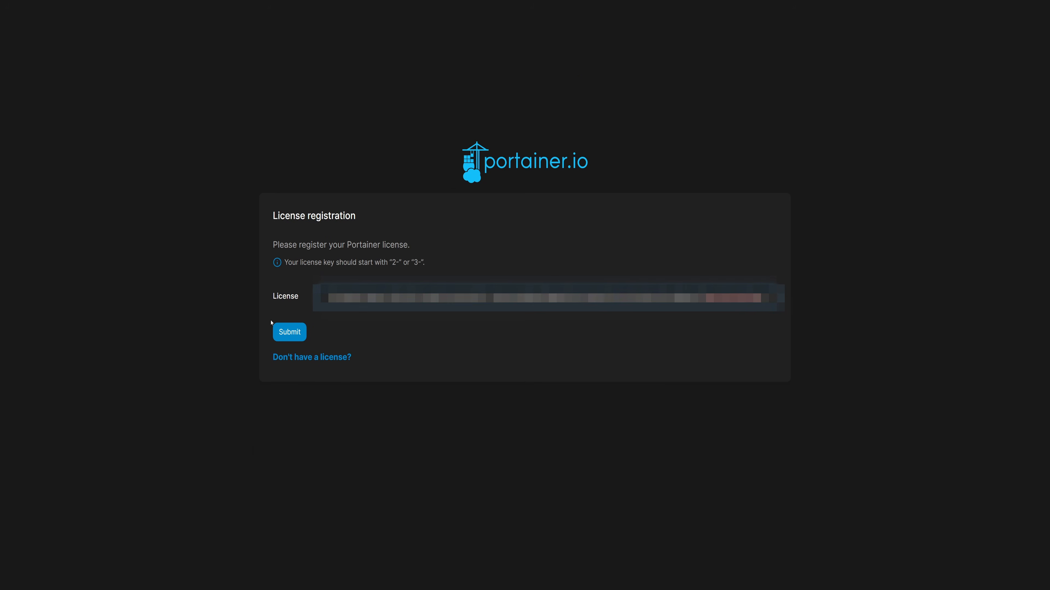
{"action": "left_click", "coordinate": [290, 332]}
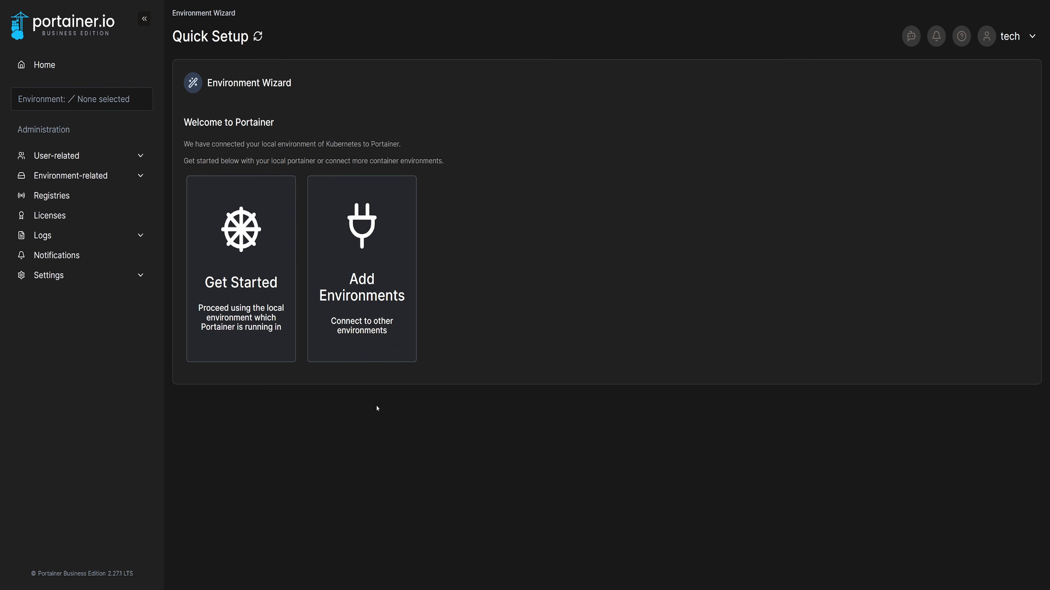
- Get started with the local Kubernetes environment and open its list of applications
{"action": "left_click", "coordinate": [257, 246]}
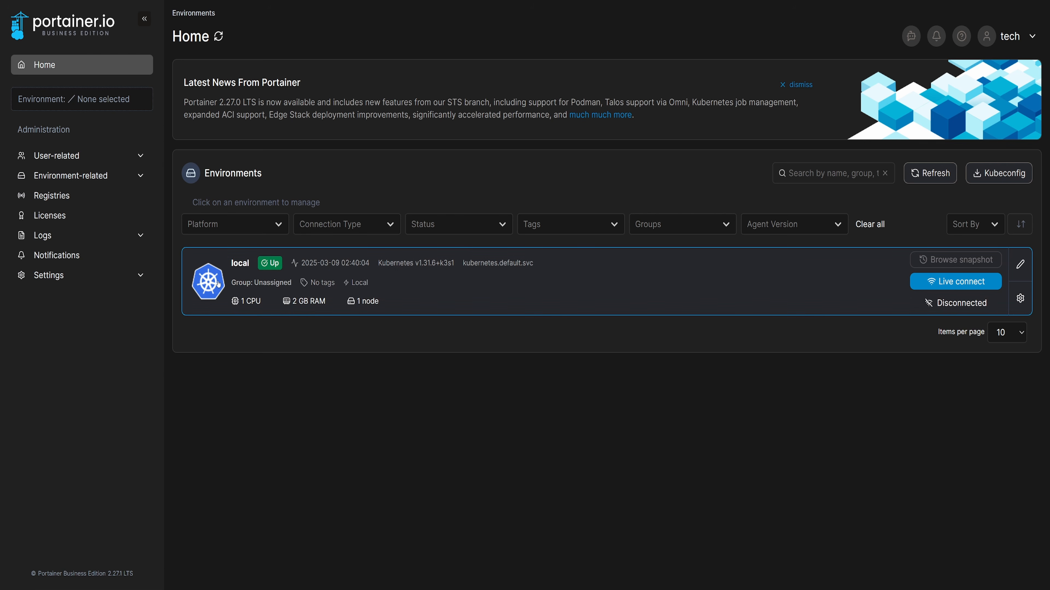
{"action": "left_click", "coordinate": [314, 290]}
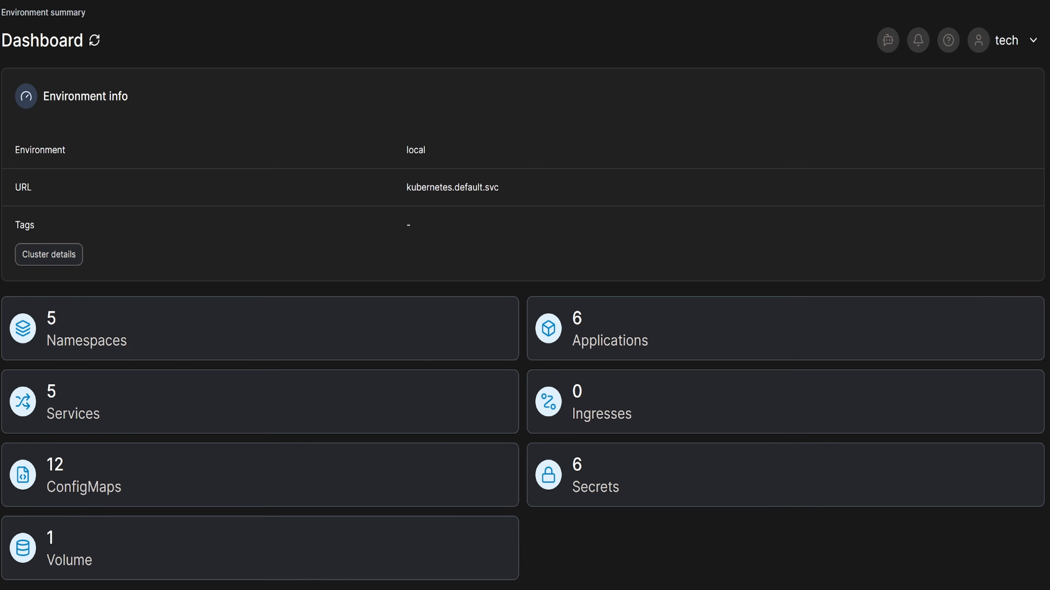
{"action": "left_click", "coordinate": [637, 341]}
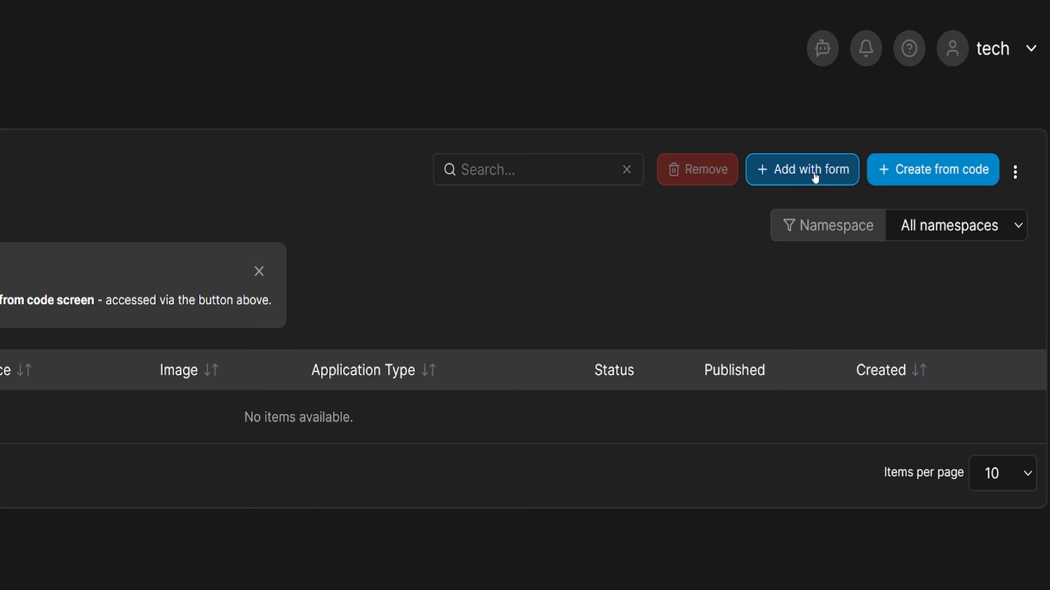
- Add an application with the form, naming it nginx-deployment and using the nginx image from Docker Hub
{"action": "left_click", "coordinate": [815, 177]}
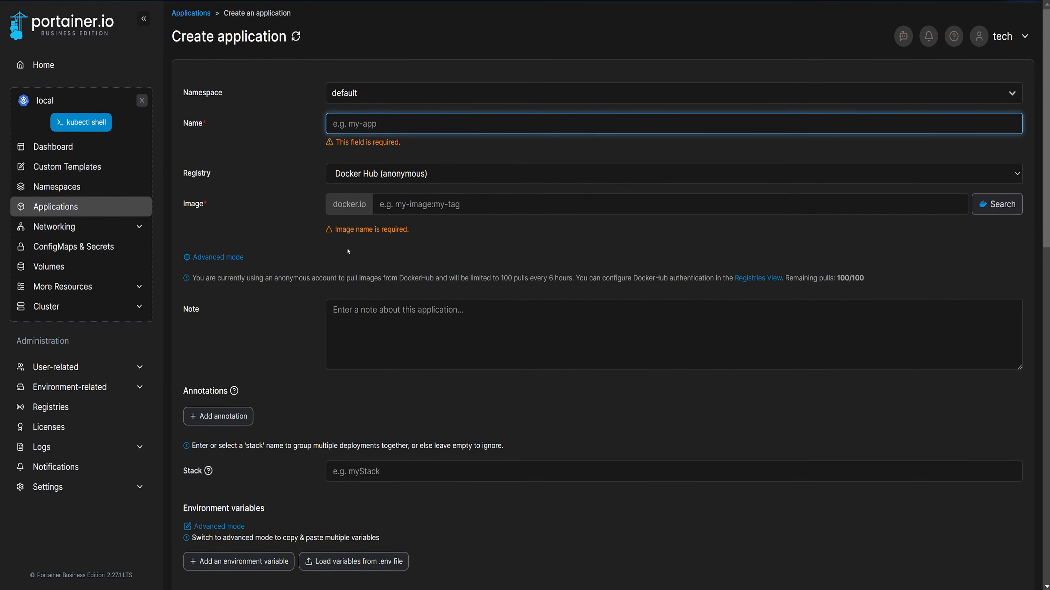
{"action": "type", "text": "ng"}
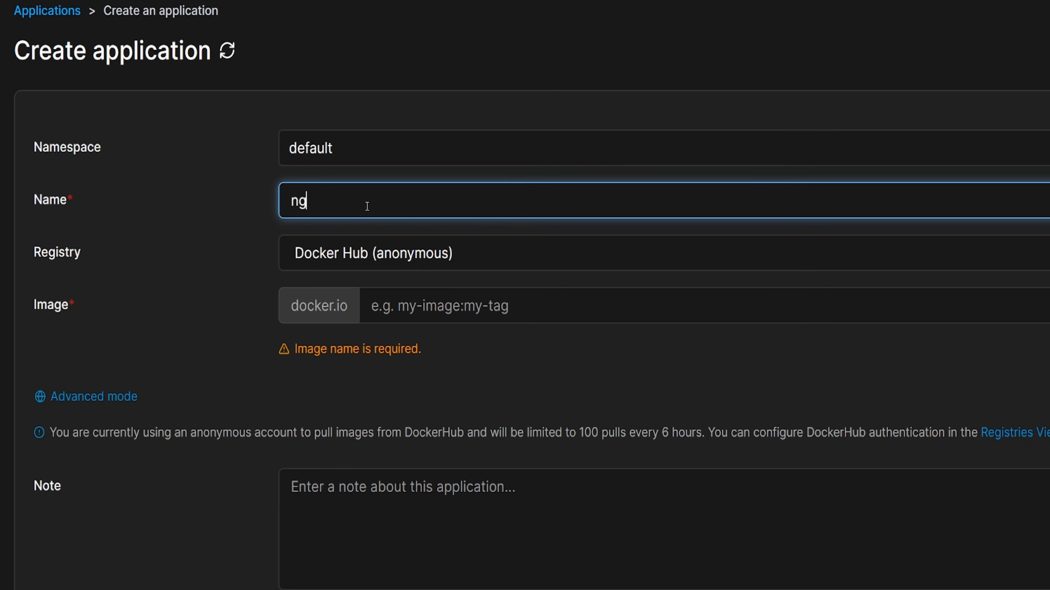
{"action": "type", "text": "inx-deployment"}
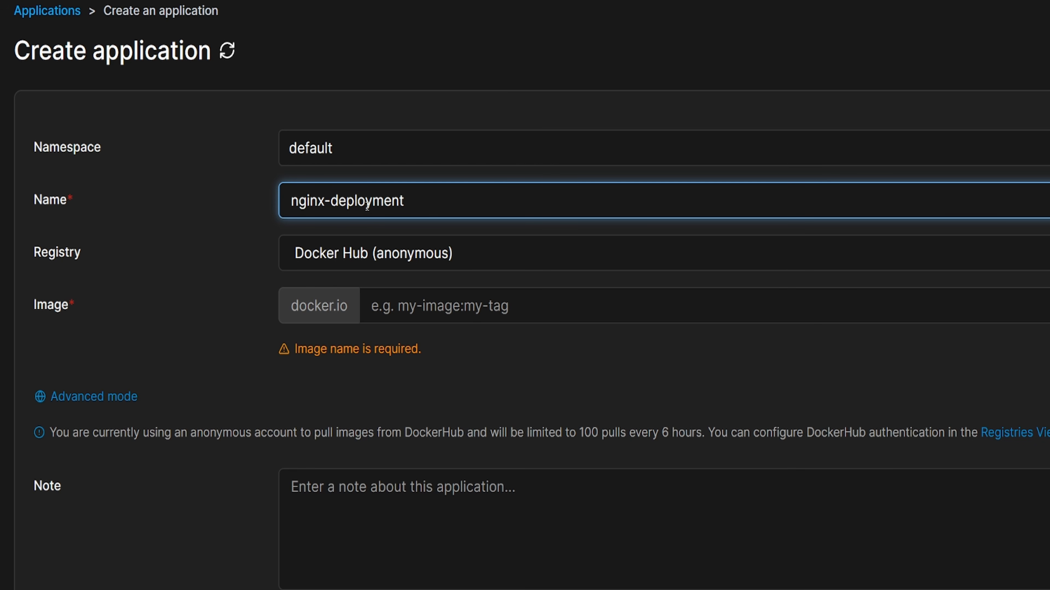
{"action": "left_click", "coordinate": [436, 314]}
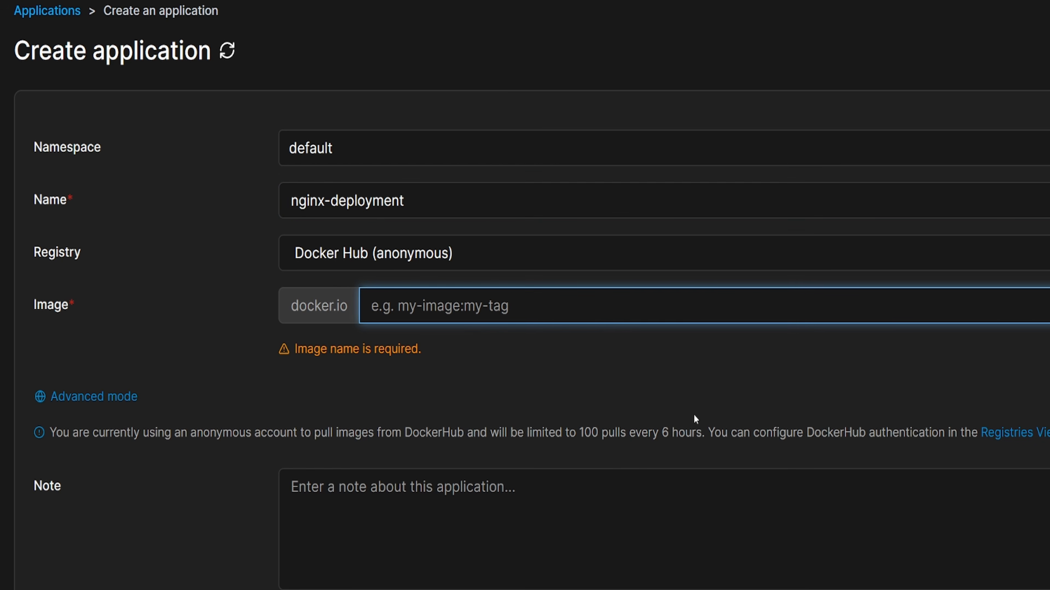
{"action": "type", "text": "nginx"}
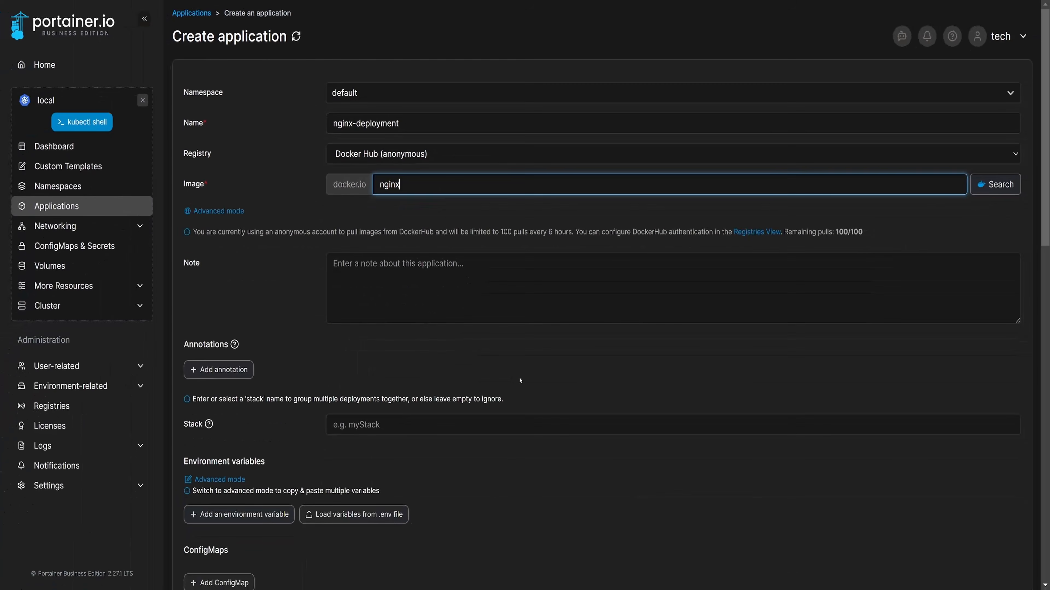
- Create a NodePort service in the application's publishing settings
{"action": "scroll", "coordinate": [520, 381], "scroll_direction": "down", "scroll_amount": 15}
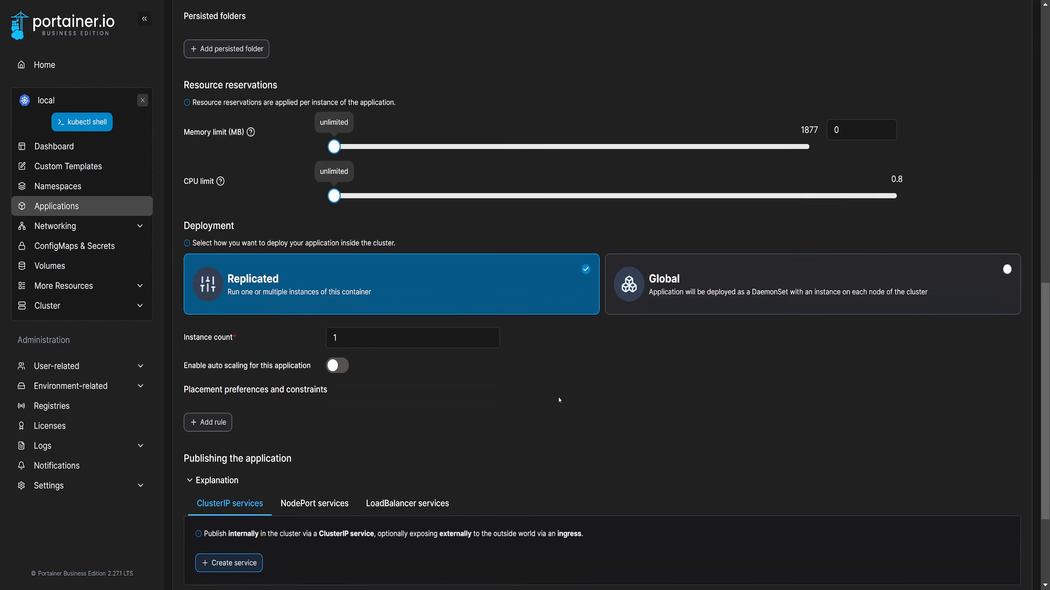
{"action": "scroll", "coordinate": [559, 400], "scroll_direction": "down", "scroll_amount": 5}
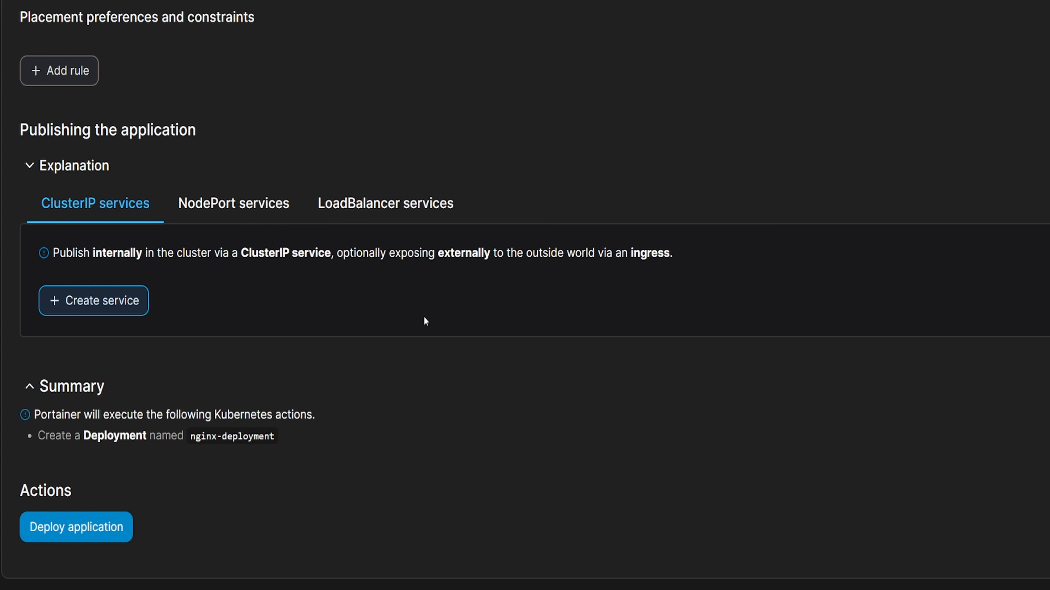
{"action": "left_click", "coordinate": [231, 210]}
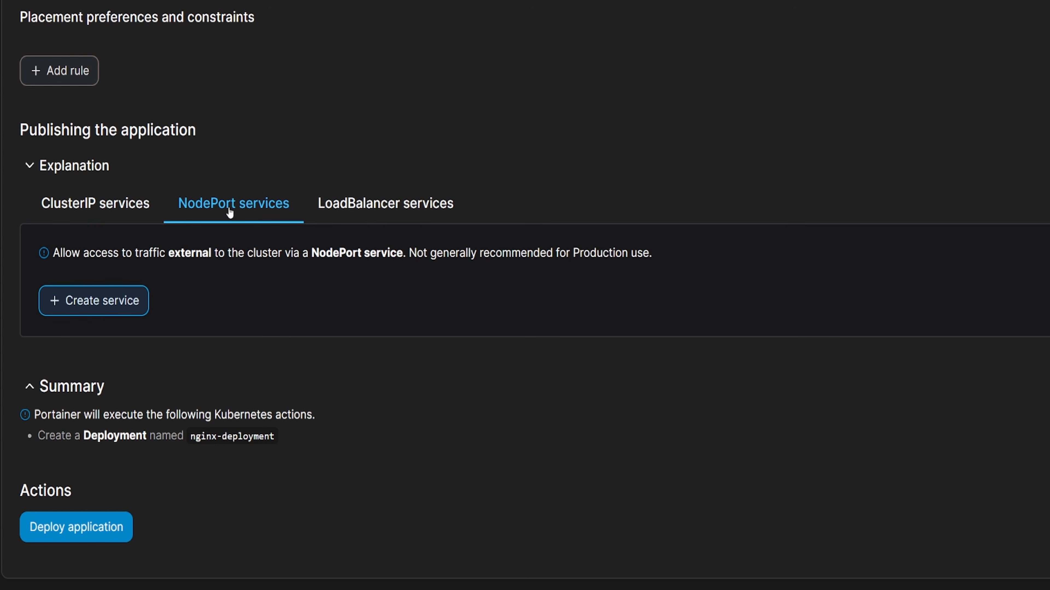
{"action": "left_click", "coordinate": [112, 302]}
{"action": "scroll", "coordinate": [439, 356], "scroll_direction": "down", "scroll_amount": 5}
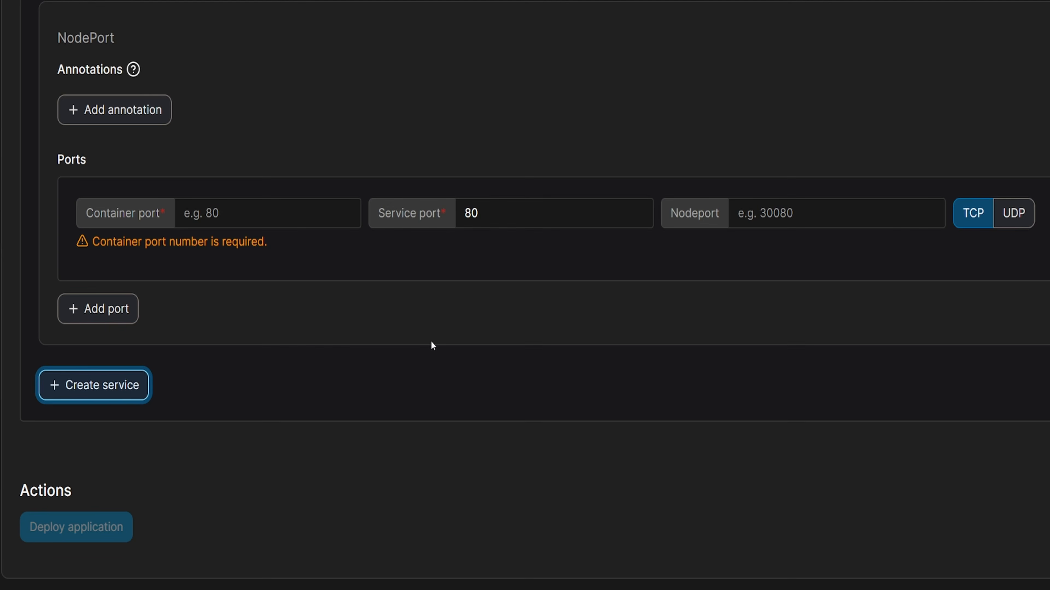
- Set the NodePort service's container port to 80 and its nodeport to 30080
{"action": "left_click", "coordinate": [293, 217]}
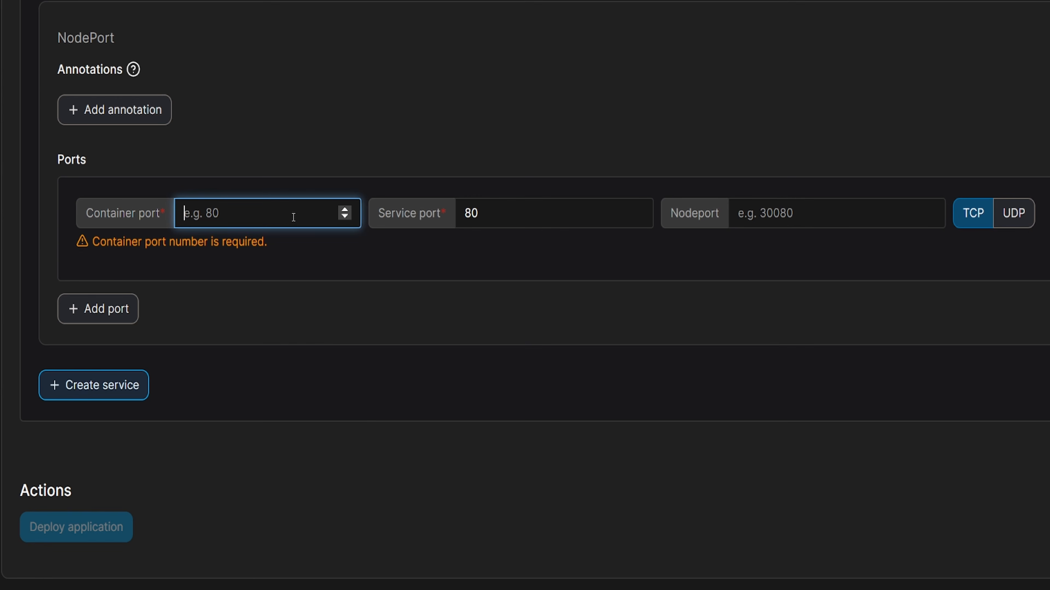
{"action": "type", "text": "80"}
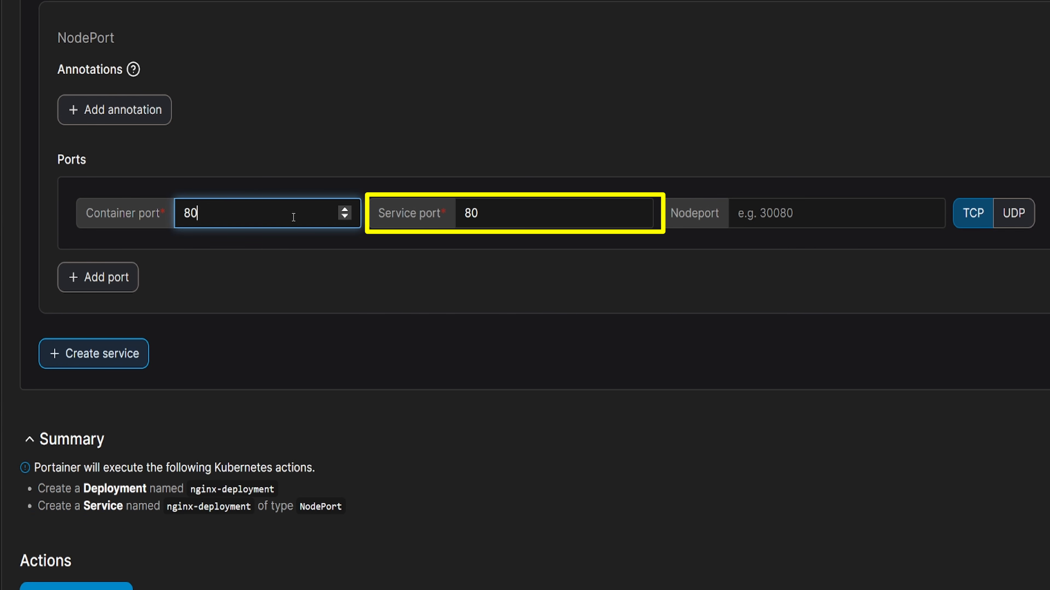
{"action": "left_click", "coordinate": [824, 219]}
{"action": "type", "text": "30080"}
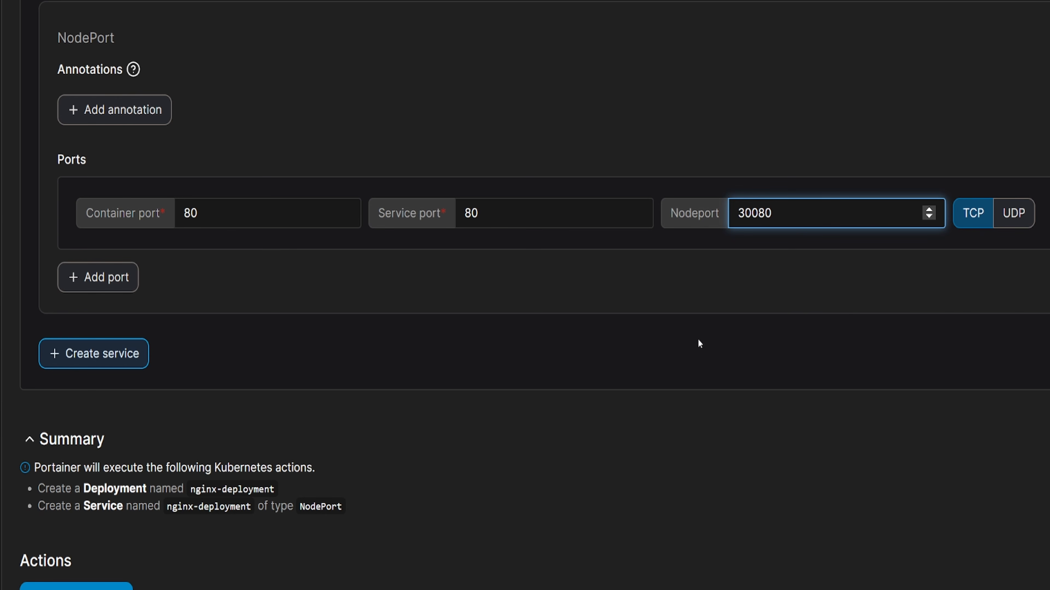
{"action": "left_click", "coordinate": [698, 343]}
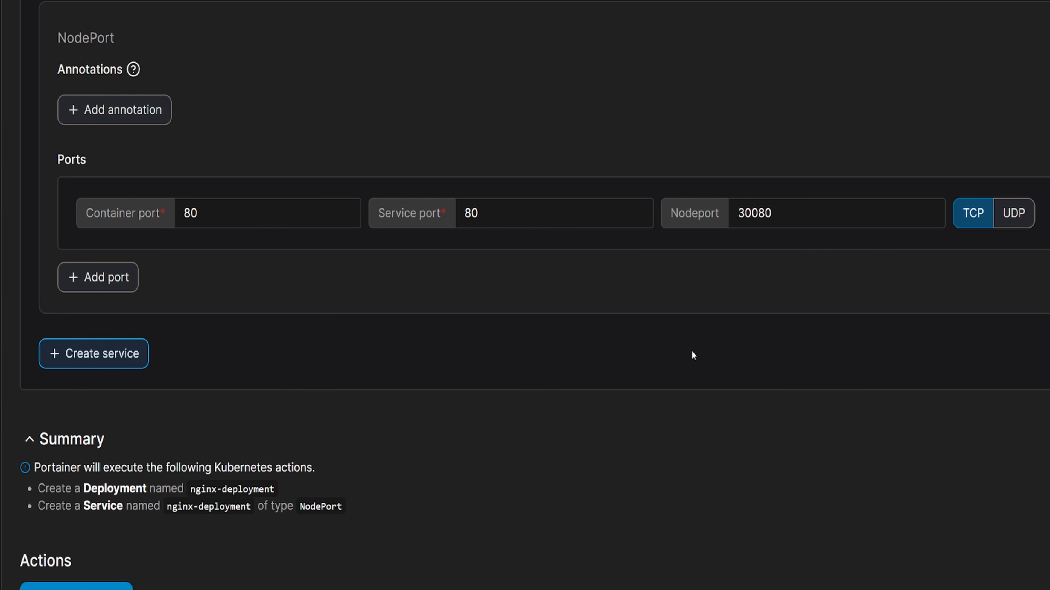
- Deploy the nginx-deployment application and refresh the application list
{"action": "scroll", "coordinate": [692, 351], "scroll_direction": "down", "scroll_amount": 2}
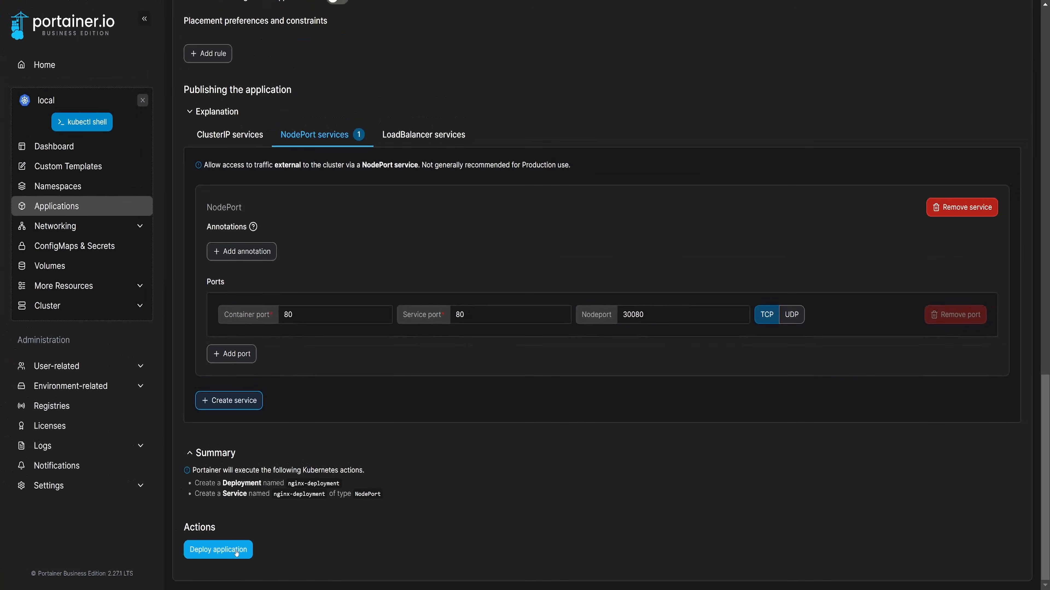
{"action": "left_click", "coordinate": [237, 554]}
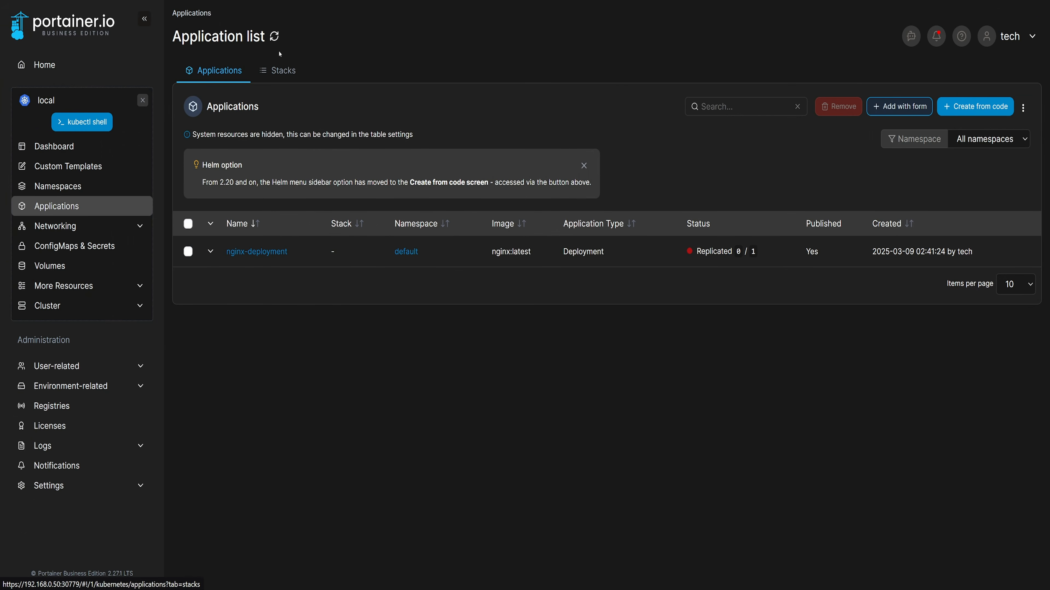
{"action": "left_click", "coordinate": [276, 36]}
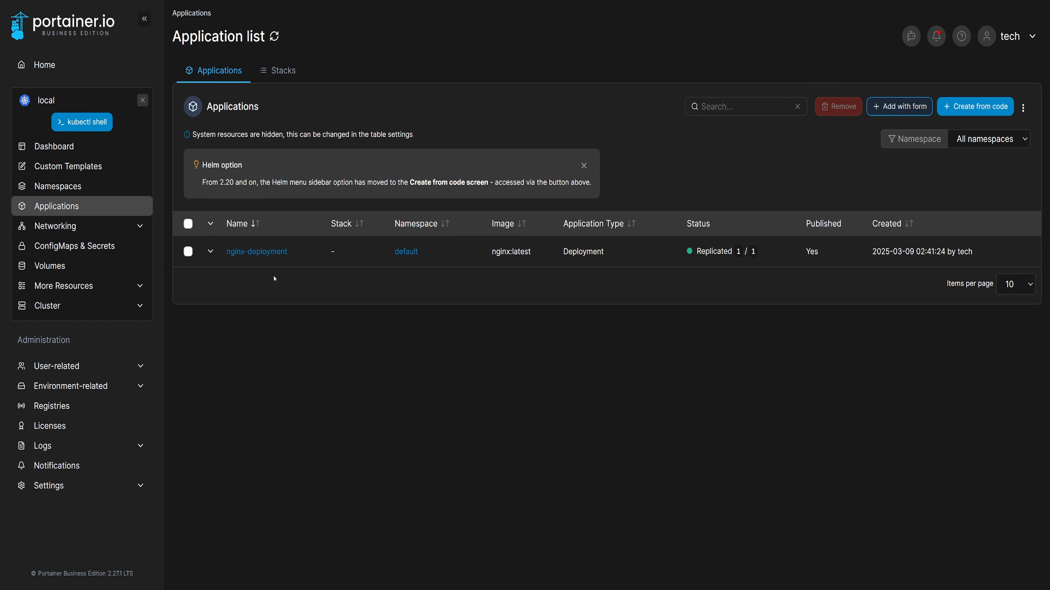
- Open the nginx-deployment application's details and view the memory and CPU stats of its container
{"action": "left_click", "coordinate": [257, 251]}
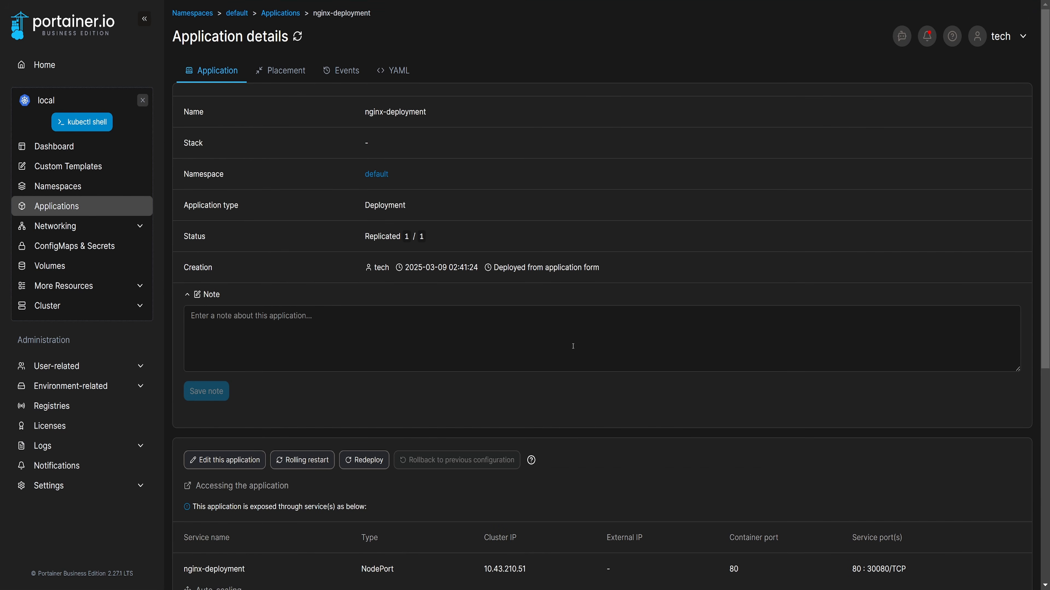
{"action": "scroll", "coordinate": [573, 346], "scroll_direction": "down", "scroll_amount": 10}
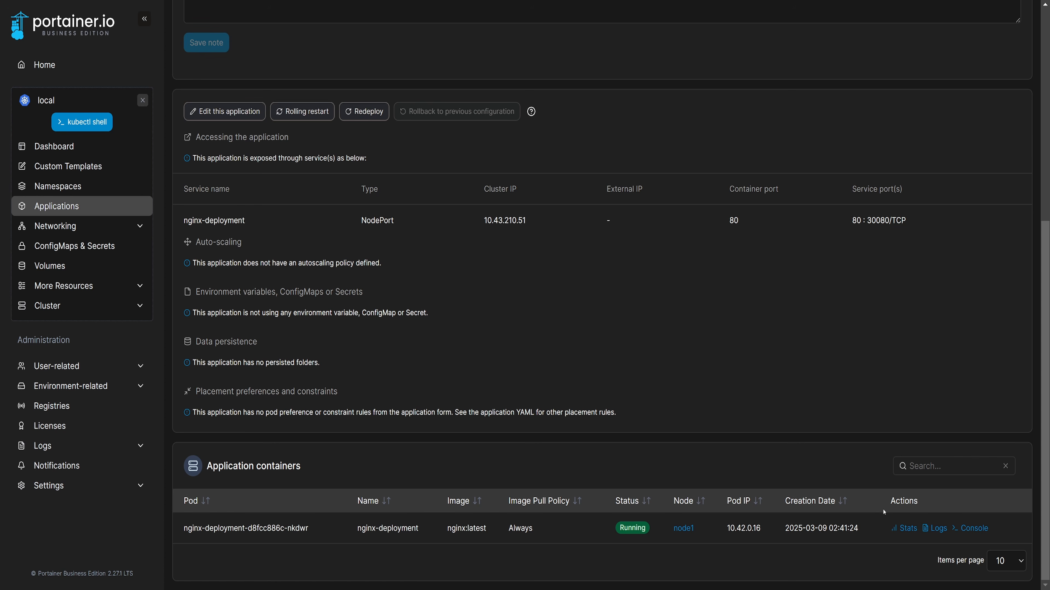
{"action": "left_click", "coordinate": [905, 528]}
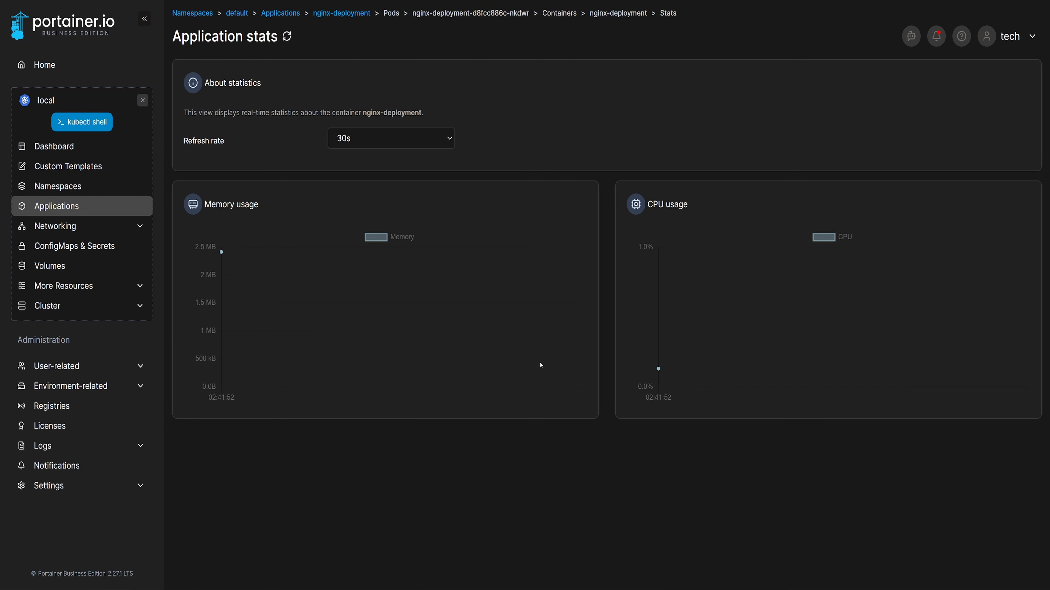
- Go back to the nginx-deployment details and view the logs of its container
{"action": "left_click", "coordinate": [333, 13]}
{"action": "scroll", "coordinate": [529, 367], "scroll_direction": "down", "scroll_amount": 8}
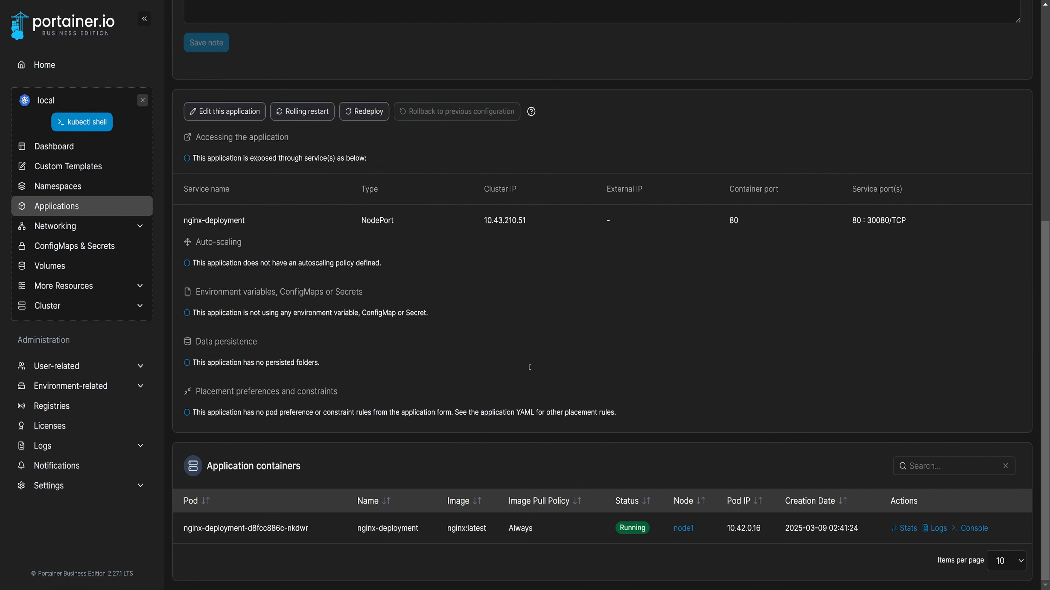
{"action": "left_click", "coordinate": [934, 528]}
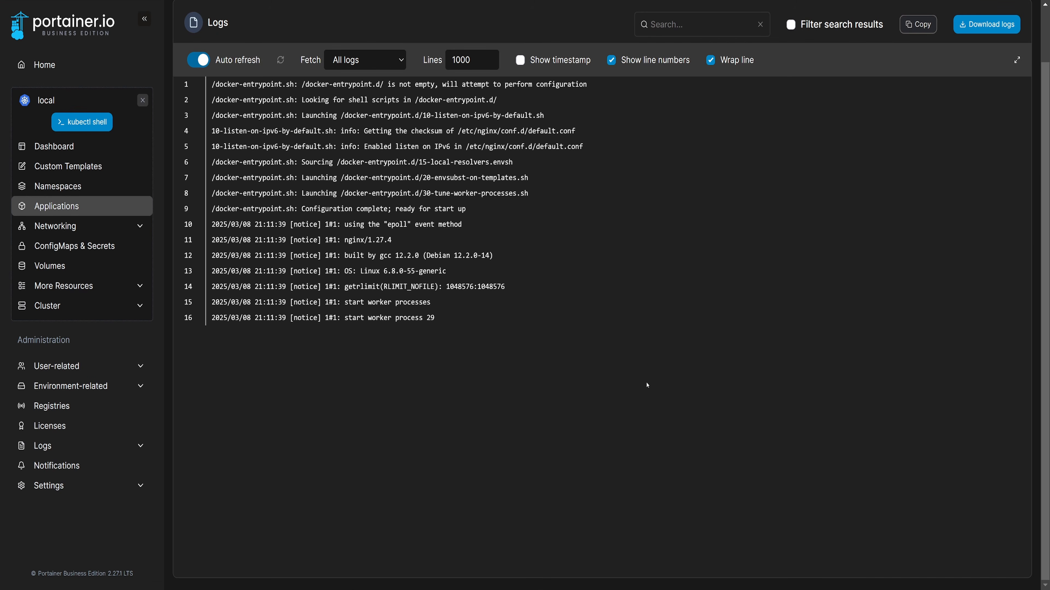
{"action": "scroll", "coordinate": [573, 184], "scroll_direction": "up", "scroll_amount": 3}
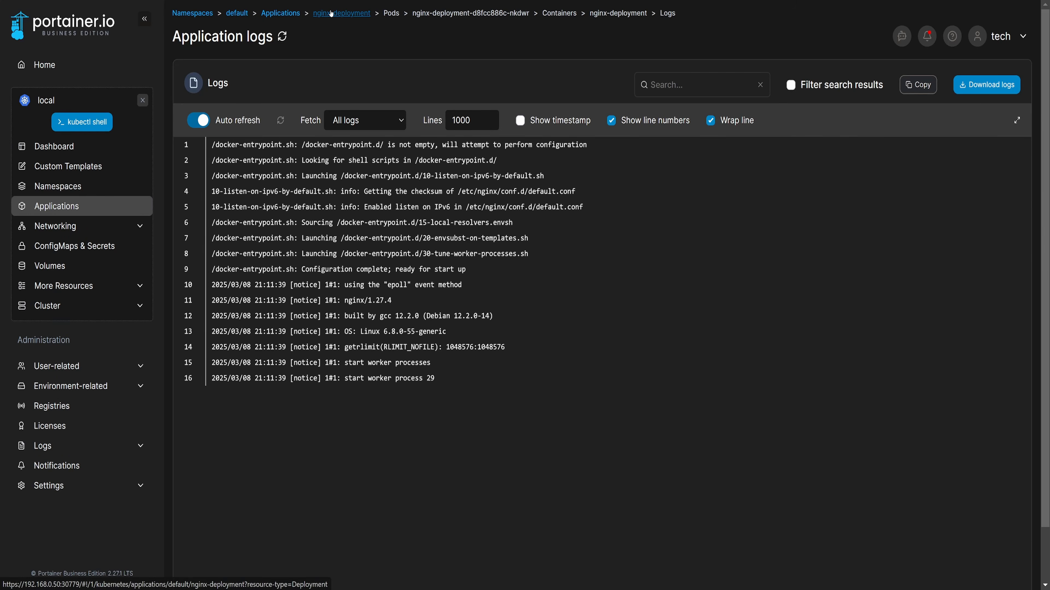
- Return to the nginx-deployment details and connect to its container's console with the /bin/sh command
{"action": "left_click", "coordinate": [339, 14]}
{"action": "scroll", "coordinate": [689, 366], "scroll_direction": "down", "scroll_amount": 5}
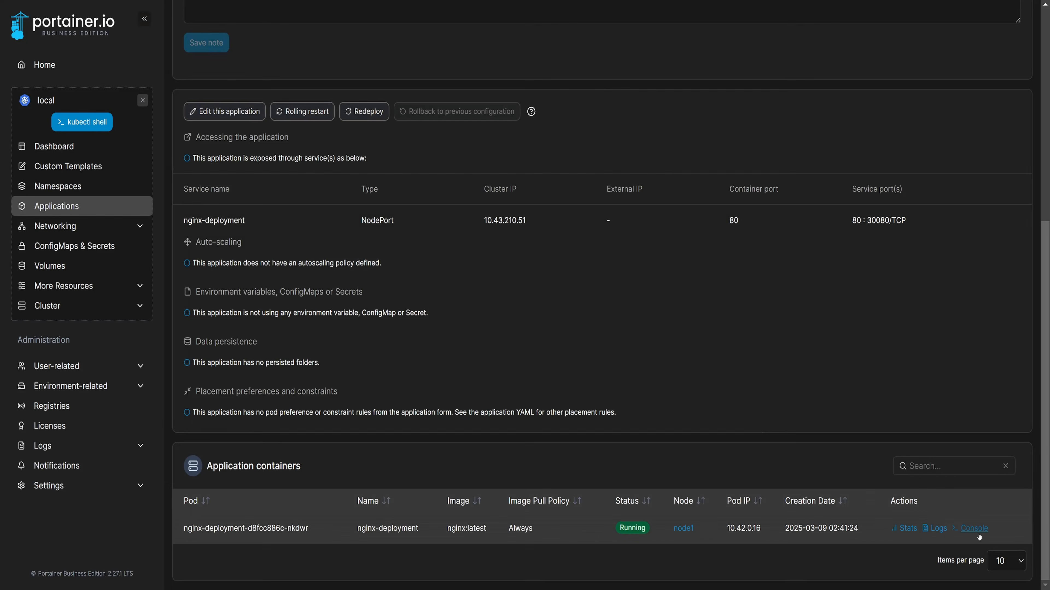
{"action": "left_click", "coordinate": [973, 528]}
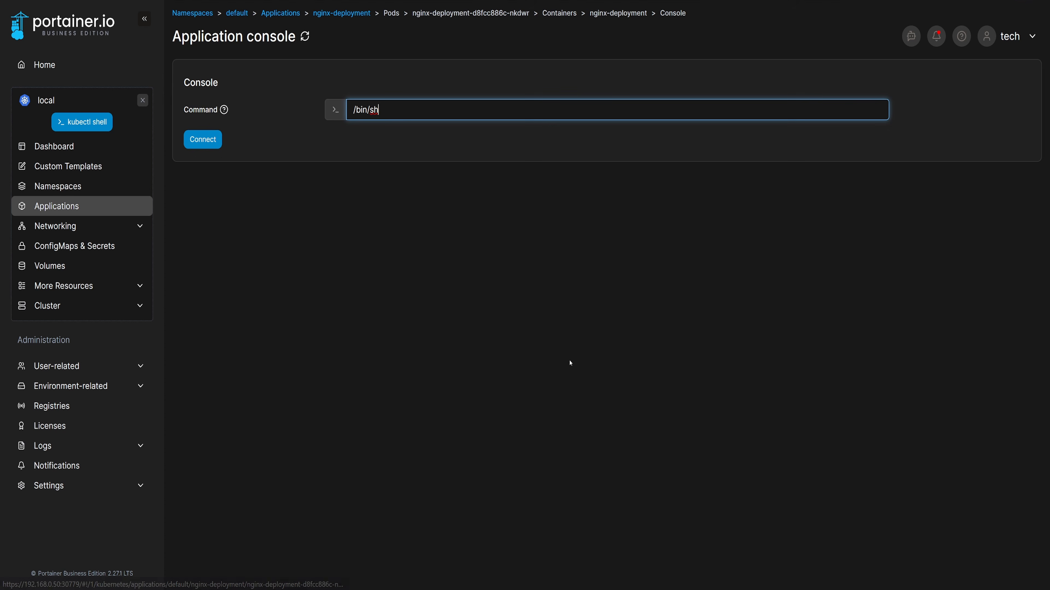
{"action": "left_click", "coordinate": [210, 143]}
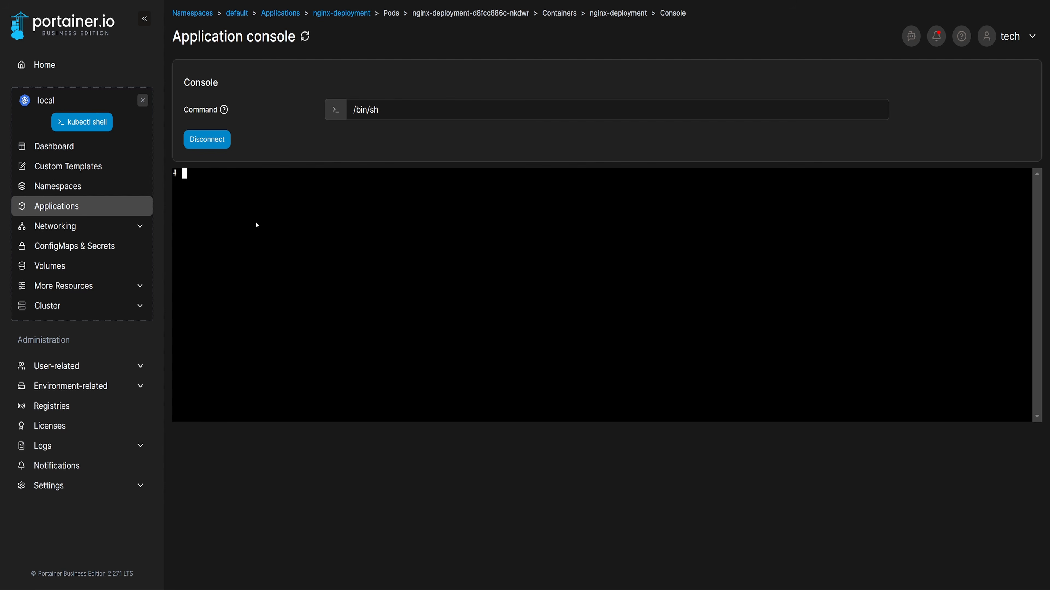
- List the container's files with ls, then disconnect the console and return to the nginx-deployment details
{"action": "type", "text": "ls"}
{"action": "key", "text": "Return"}
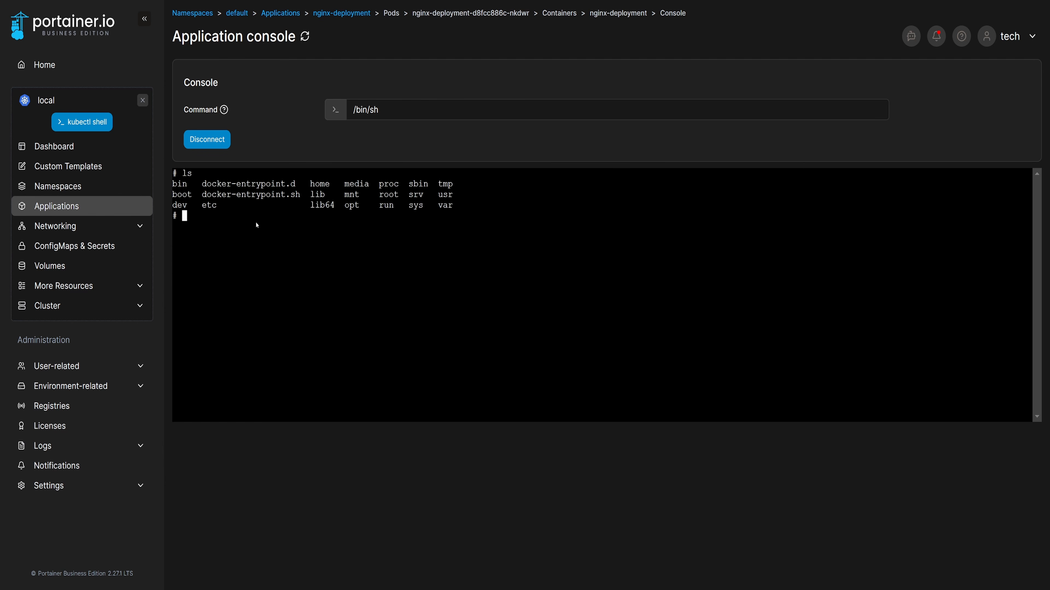
{"action": "left_click", "coordinate": [219, 141]}
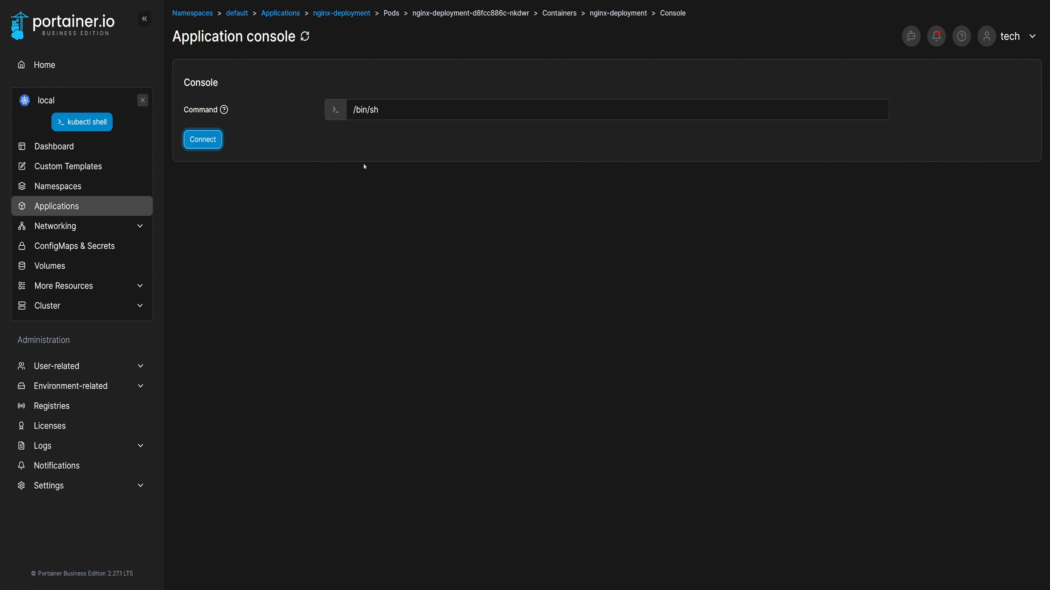
{"action": "left_click", "coordinate": [346, 13]}
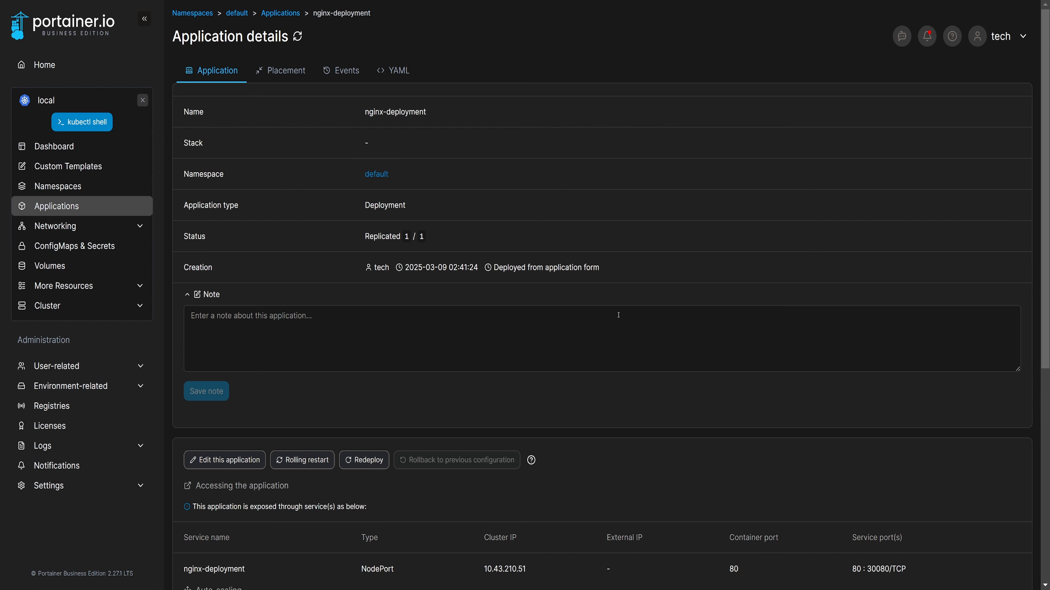
{"action": "scroll", "coordinate": [619, 315], "scroll_direction": "down", "scroll_amount": 8}
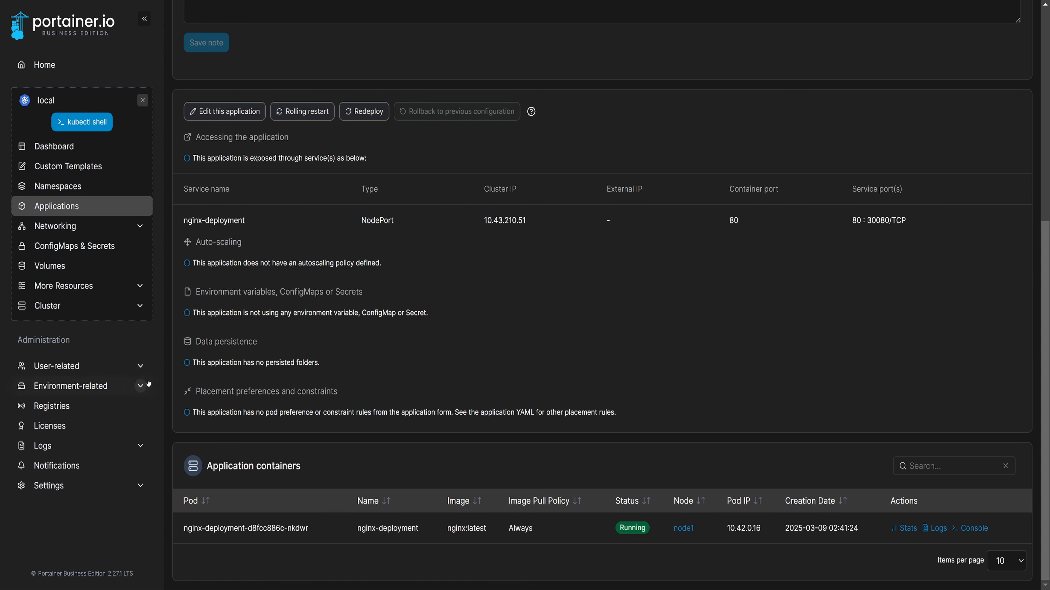
- Set the local environment's public IP to 192.168.0.50 and update the environment
{"action": "left_click", "coordinate": [78, 386]}
{"action": "left_click", "coordinate": [86, 407]}
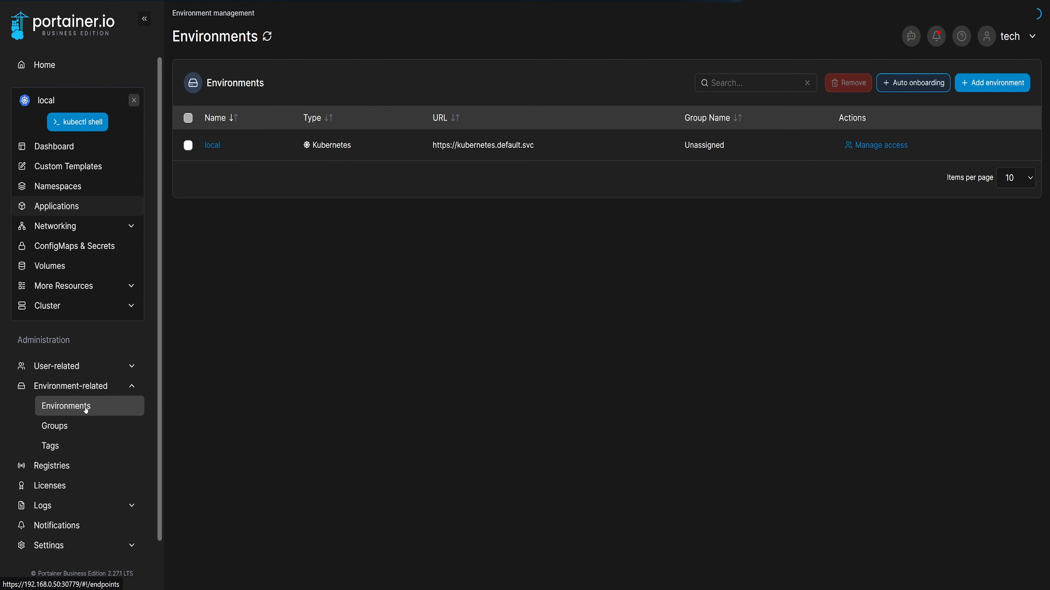
{"action": "left_click", "coordinate": [213, 145]}
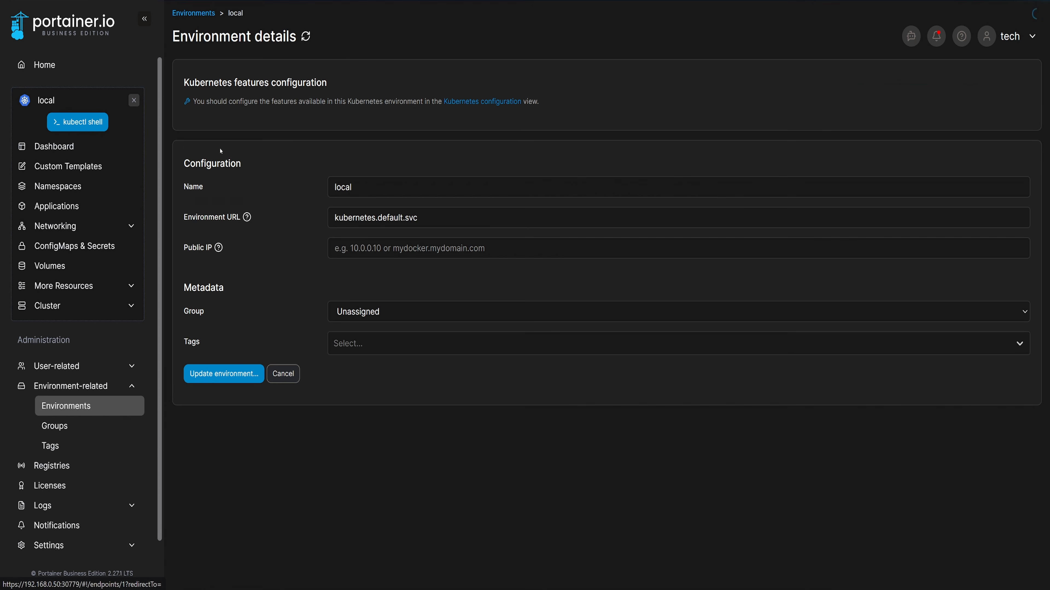
{"action": "left_click", "coordinate": [367, 249]}
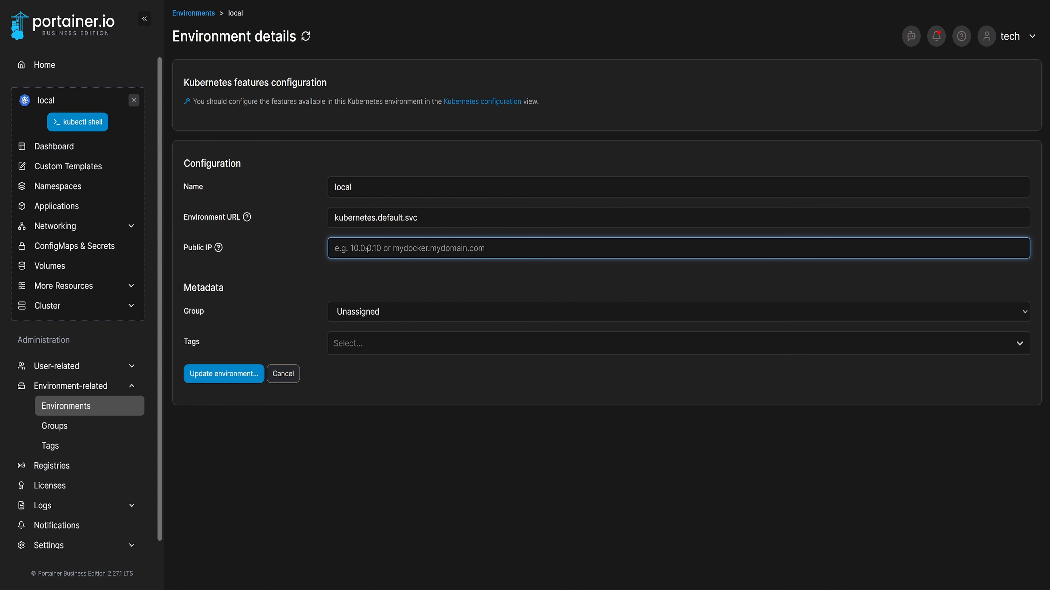
{"action": "type", "text": "192.168.0.5"}
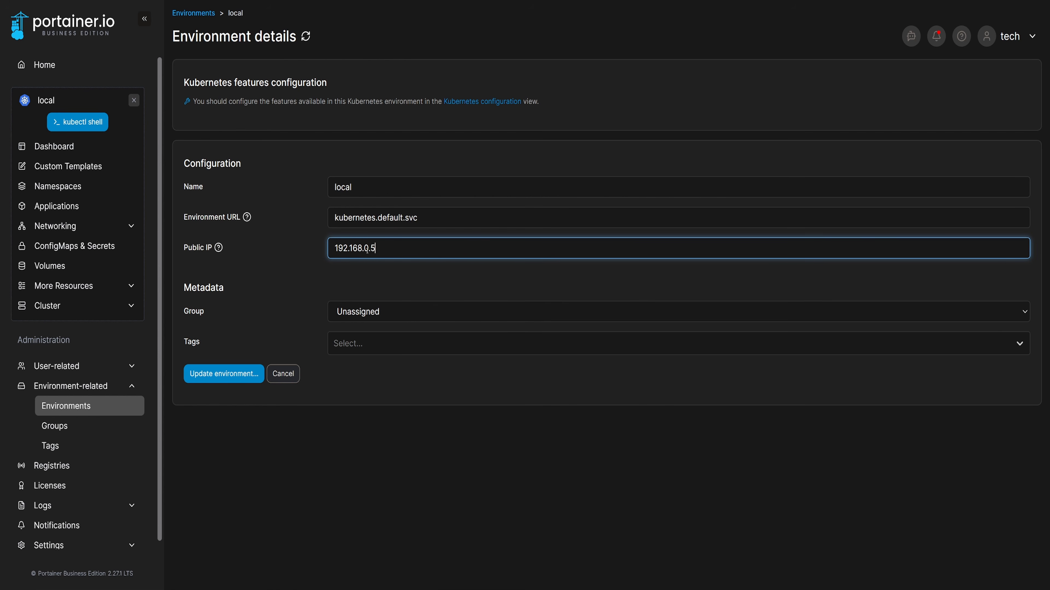
{"action": "type", "text": "0"}
{"action": "left_click", "coordinate": [223, 374]}
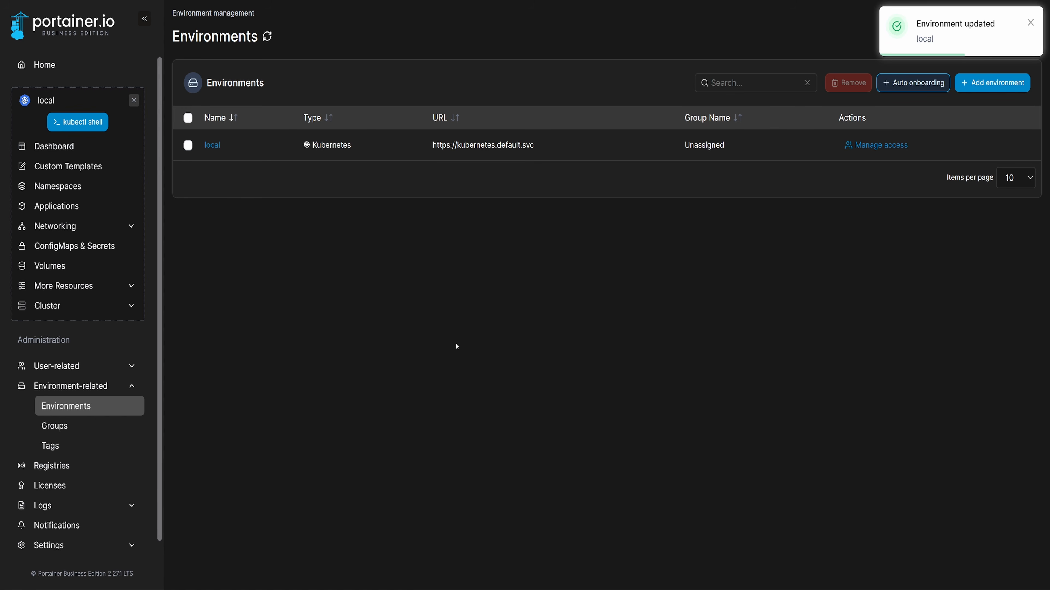
- Open the nginx-deployment application's published 30080 service port link from its details, and expand the cluster section
{"action": "left_click", "coordinate": [93, 205]}
{"action": "left_click", "coordinate": [255, 252]}
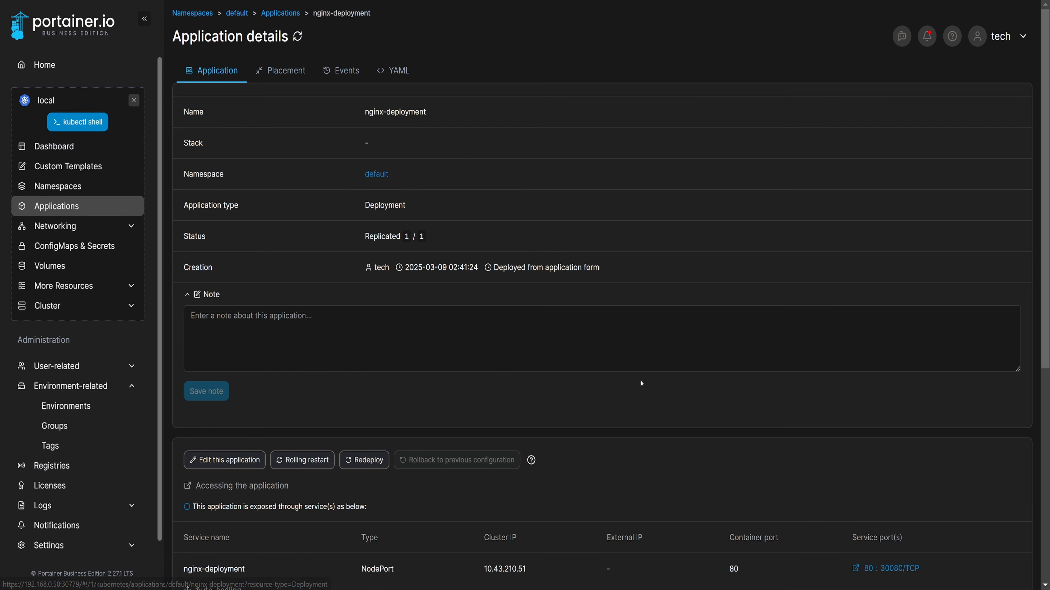
{"action": "scroll", "coordinate": [672, 393], "scroll_direction": "down", "scroll_amount": 5}
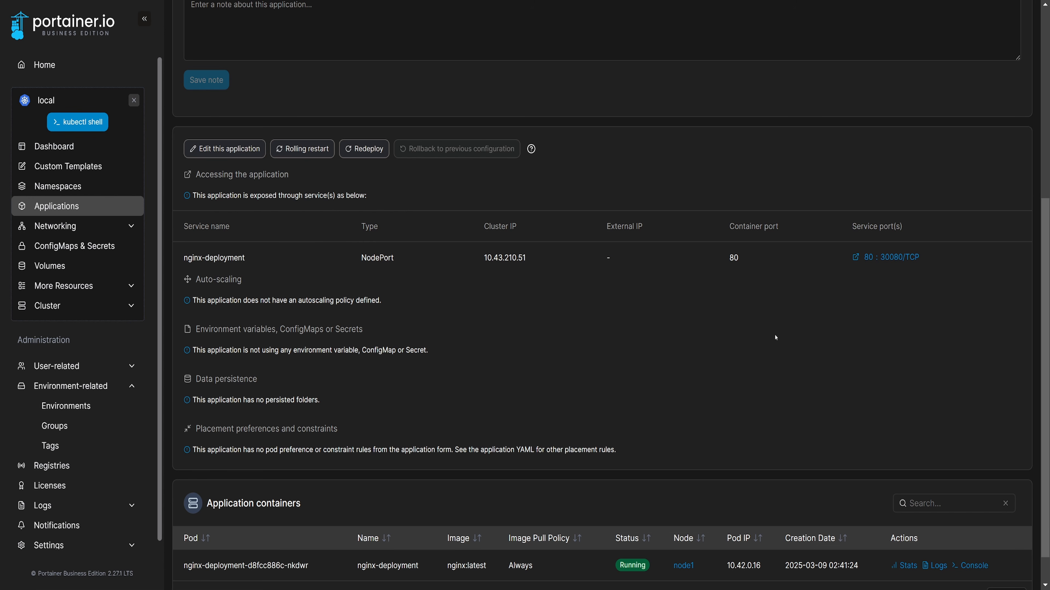
{"action": "left_click", "coordinate": [905, 258]}
{"action": "left_click", "coordinate": [91, 306]}
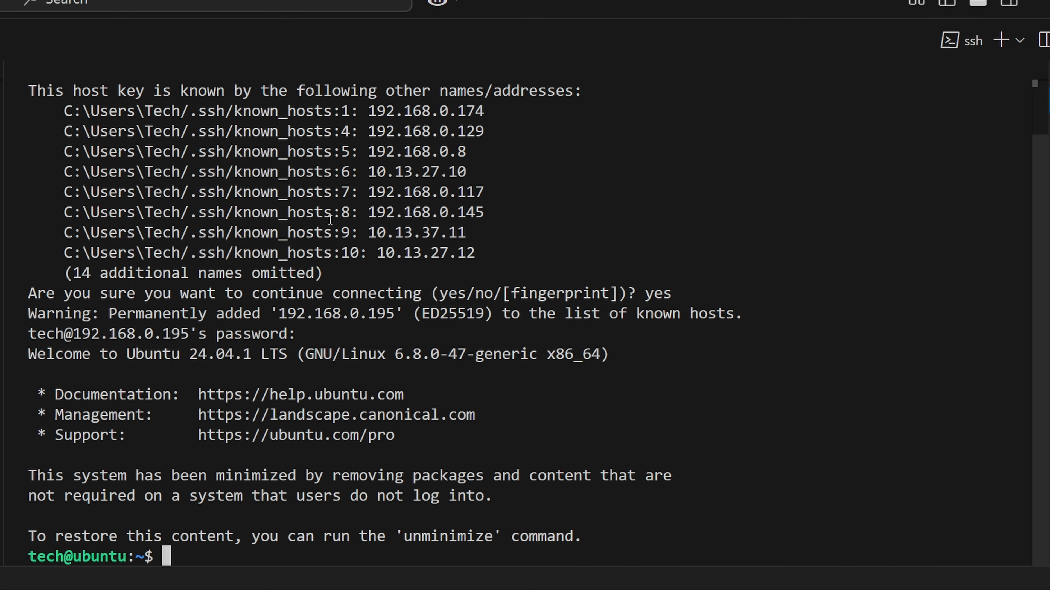
- In the second Ubuntu server's SSH terminal, update and upgrade all packages and turn off swap with sudo swapoff -a
{"action": "type", "text": "sudo apt update && sudo apt upgrade -y"}
{"action": "key", "text": "Return"}
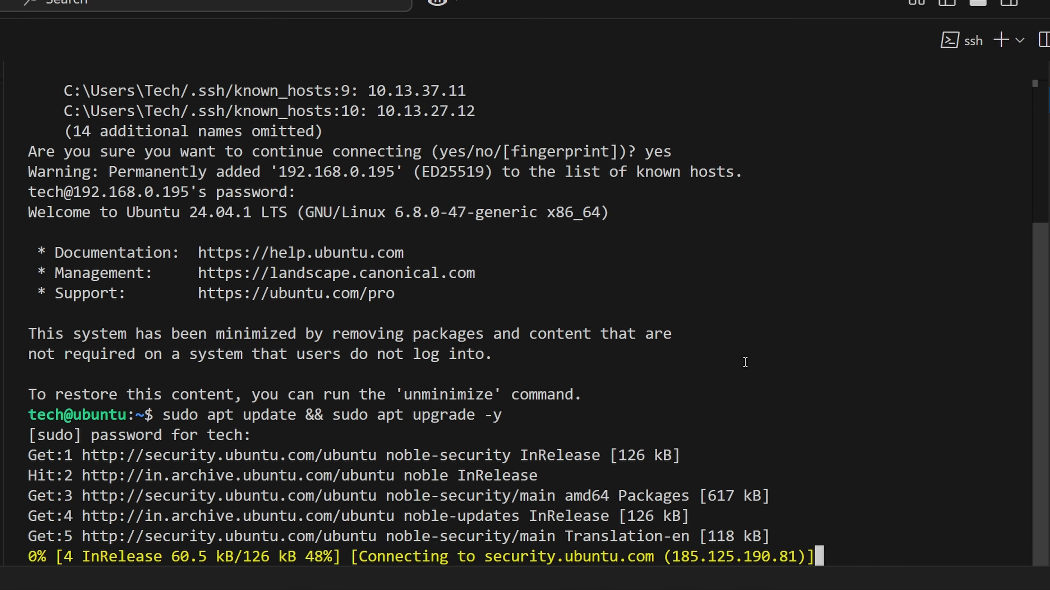
{"action": "type", "text": "sudo swapoff -a"}
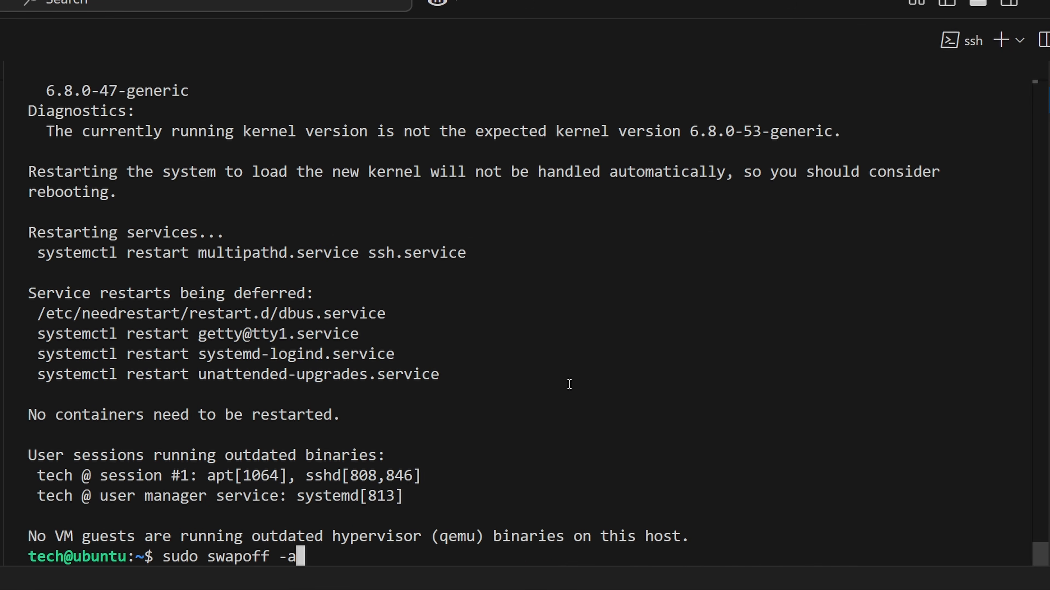
{"action": "key", "text": "Return"}
- Set the second server's hostname to node2 with hostnamectl
{"action": "type", "text": "sudo hostnamectl set-hostname node1"}
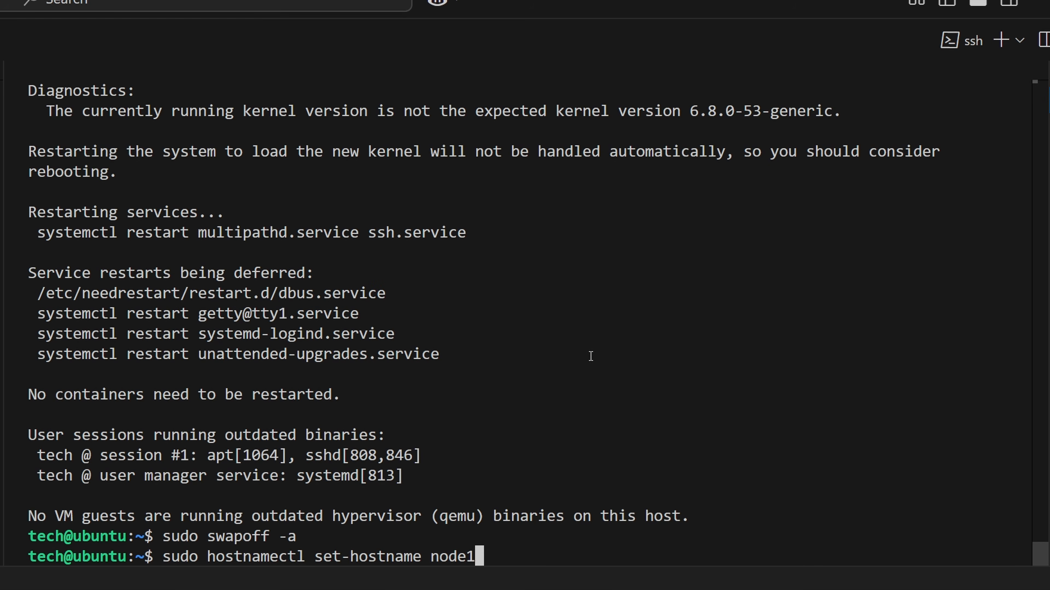
{"action": "key", "text": "BackSpace"}
{"action": "type", "text": "2"}
{"action": "key", "text": "Return"}
- Edit /etc/netplan/50-cloud-init.yaml to use static address 192.168.0.51/24, default route 192.168.0.1 and nameservers 8.8.8.8 and 8.8.4.4, and save it
{"action": "type", "text": "sudo nano /etc/netplan/50-cloud-init.yaml"}
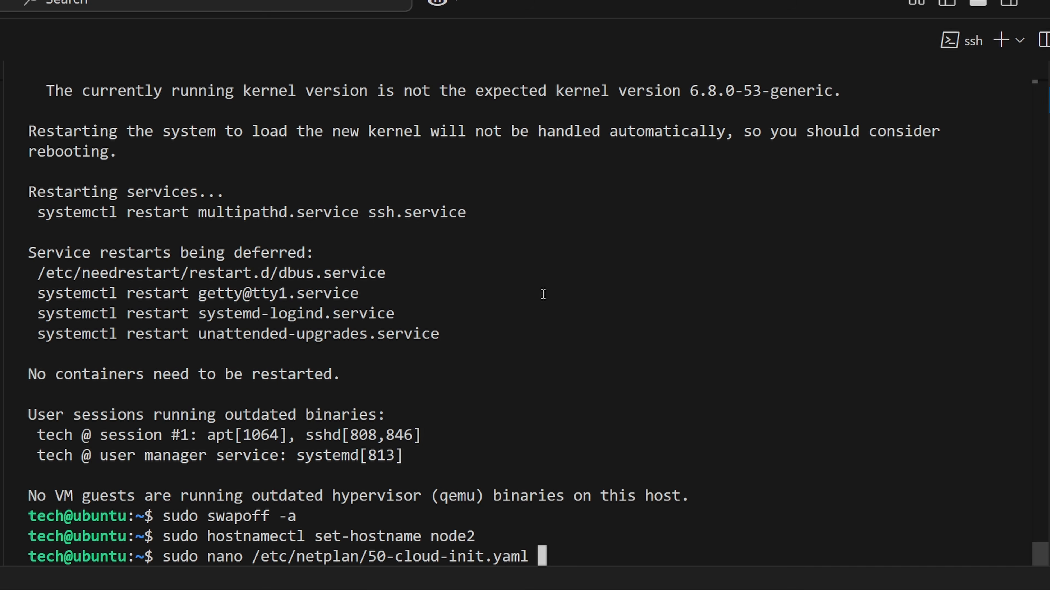
{"action": "key", "text": "Return"}
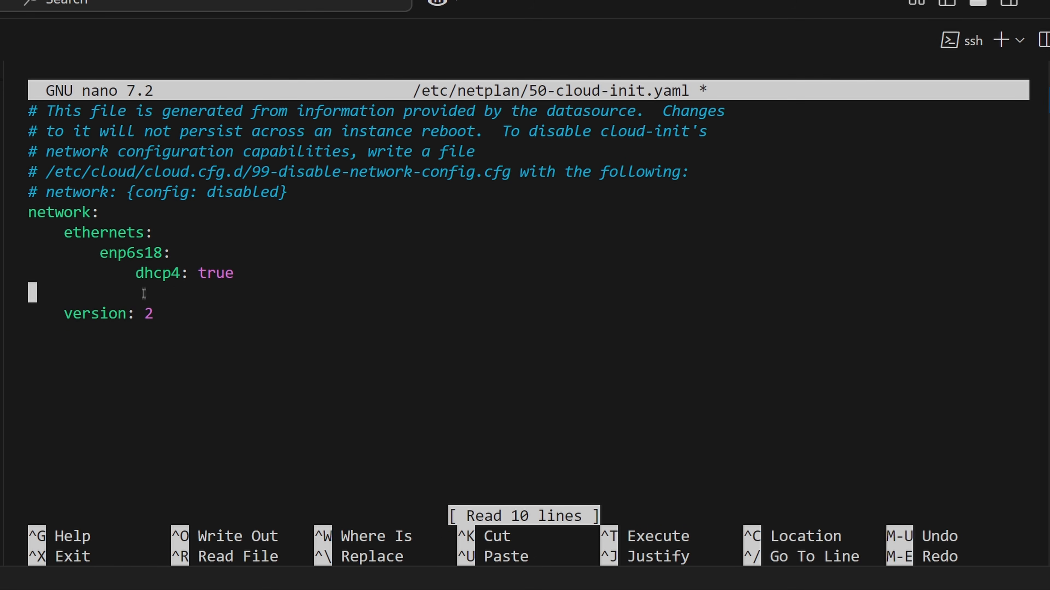
{"action": "type", "text": "dhcp4: no             addresses: [192.168.0.50/24]             routes:                 - to: default                   via: 192.168.0.1             nameservers:                 addresses:                 - 8.8.8.8                 - 8.8.4.4"}
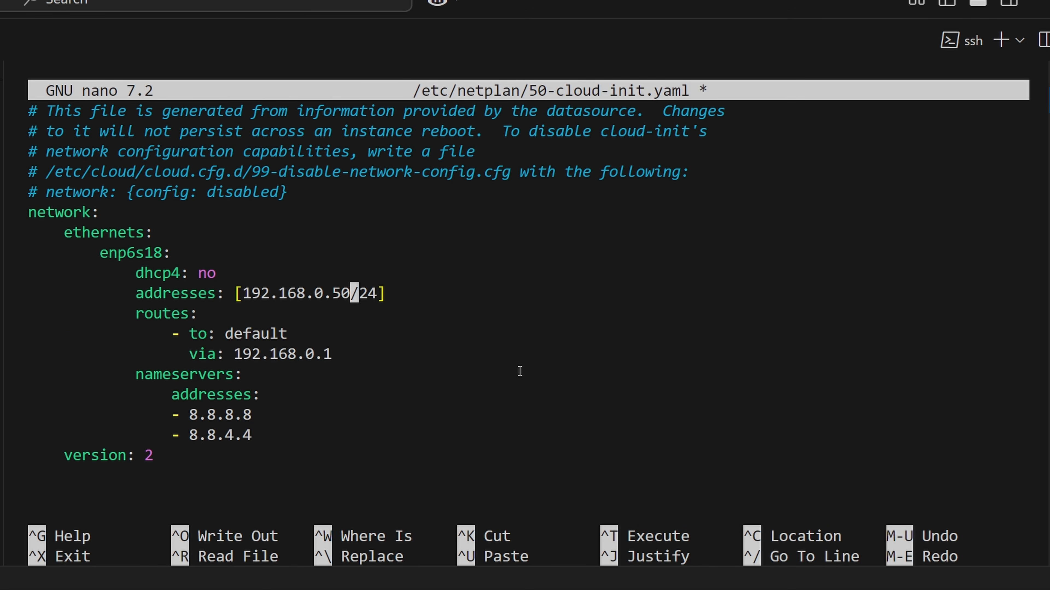
{"action": "key", "text": "BackSpace"}
{"action": "type", "text": "1"}
{"action": "key", "text": "ctrl+x"}
{"action": "key", "text": "y"}
{"action": "key", "text": "Return"}
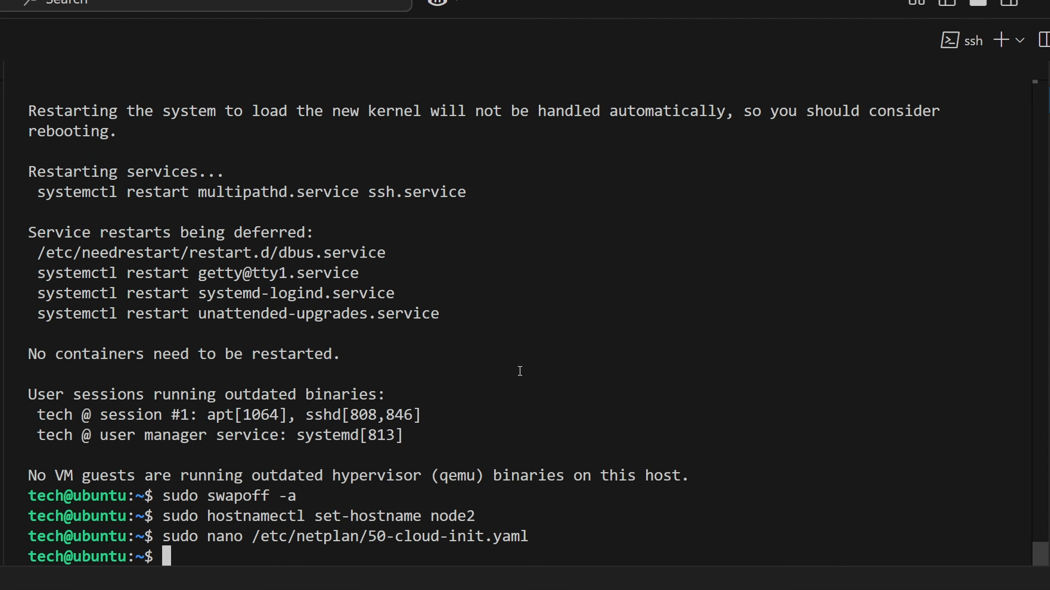
- Apply the network configuration with sudo netplan try and reconnect over SSH to 192.168.0.51, entering the account password
{"action": "key", "text": "ctrl+v"}
{"action": "key", "text": "Return"}
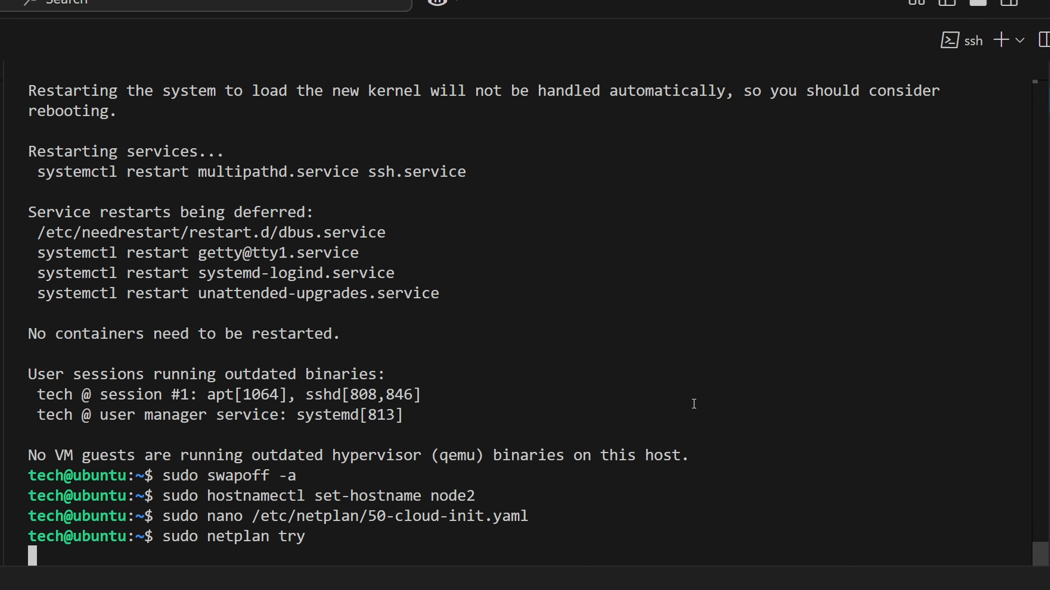
{"action": "key", "text": "ctrl+v"}
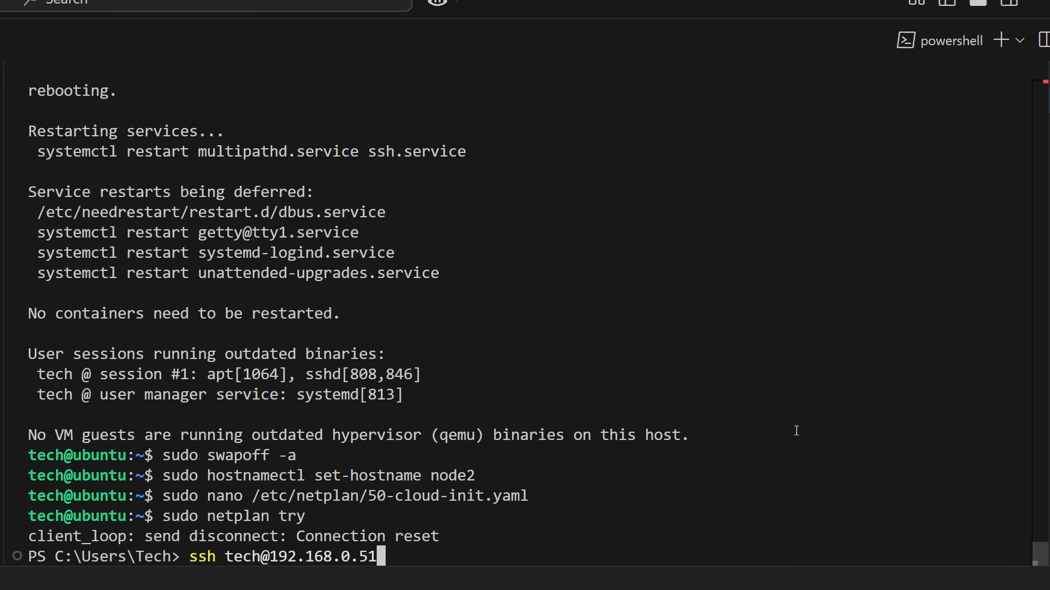
{"action": "key", "text": "Return"}
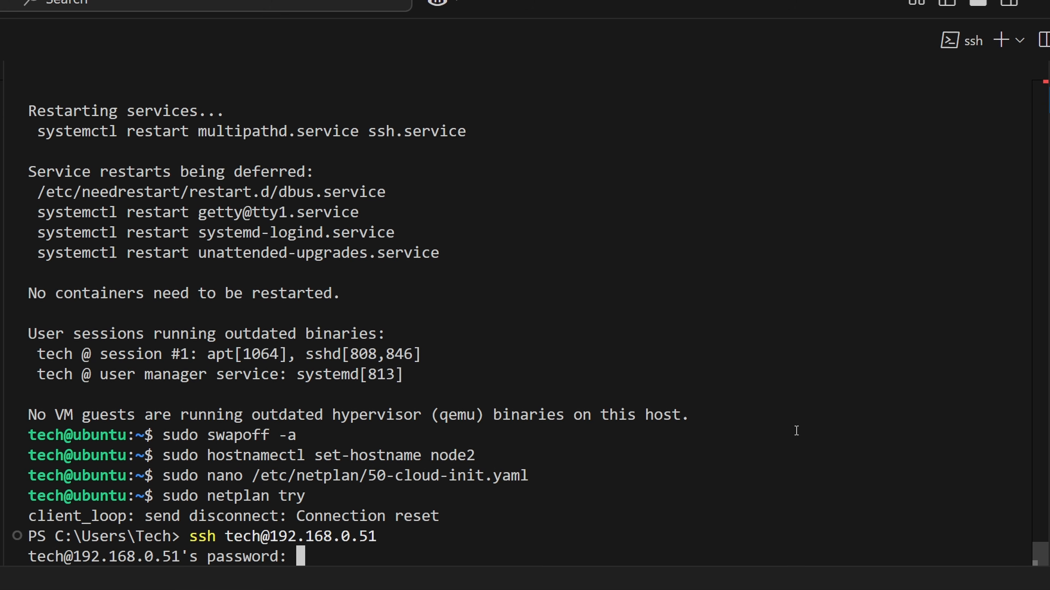
{"action": "key", "text": "Return"}
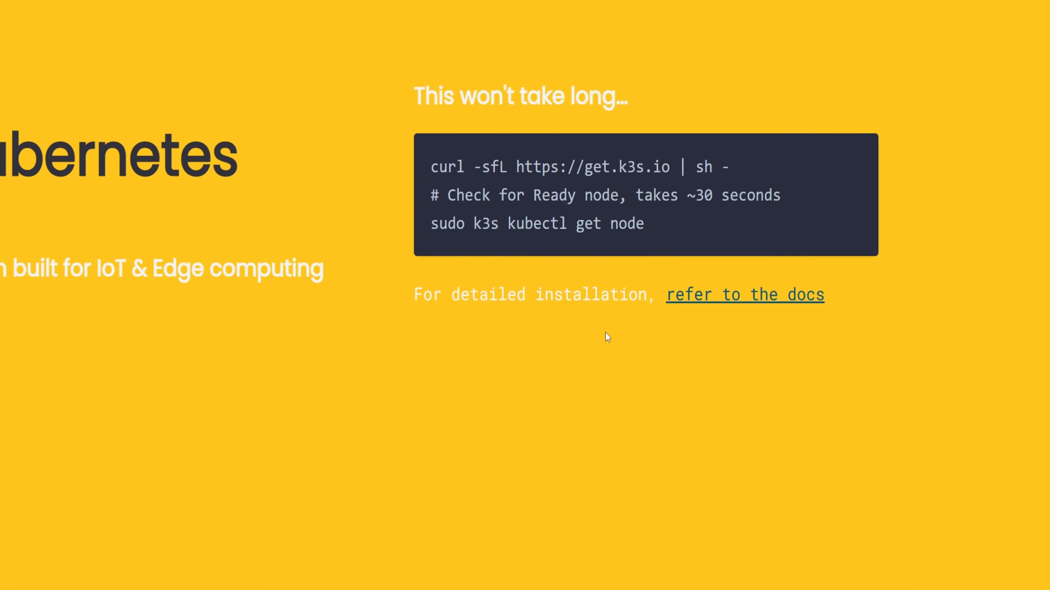
- Switch to the K3s website and open the Quick-Start Guide in its documentation
{"action": "left_click", "coordinate": [766, 295]}
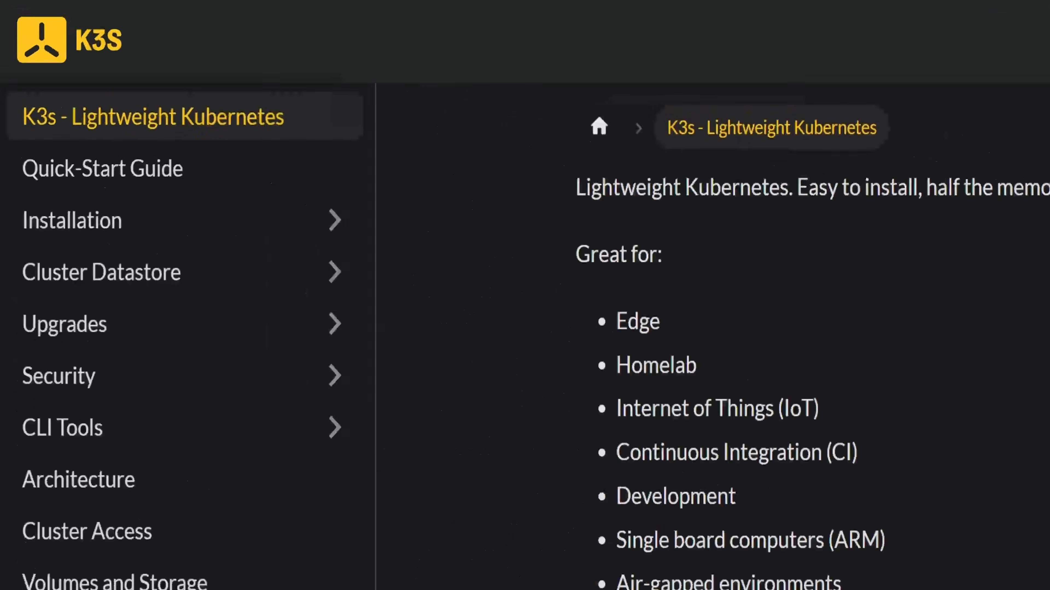
{"action": "left_click", "coordinate": [193, 210]}
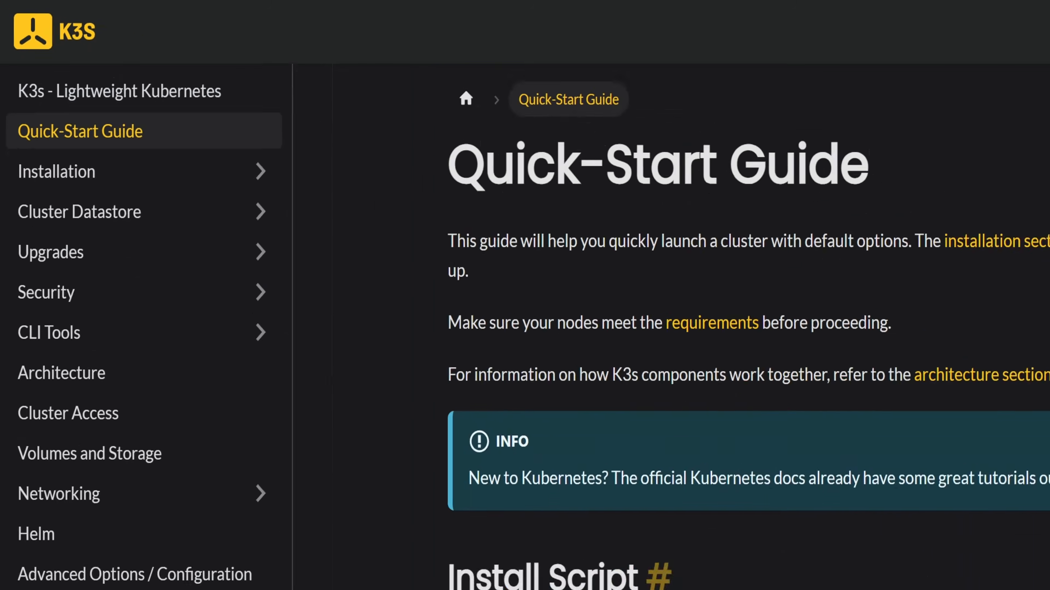
- In the Node1 terminal, display the K3s node token with sudo cat /var/lib/rancher/k3s/server/node-token and copy it
{"action": "scroll", "coordinate": [327, 387], "scroll_direction": "down", "scroll_amount": 10}
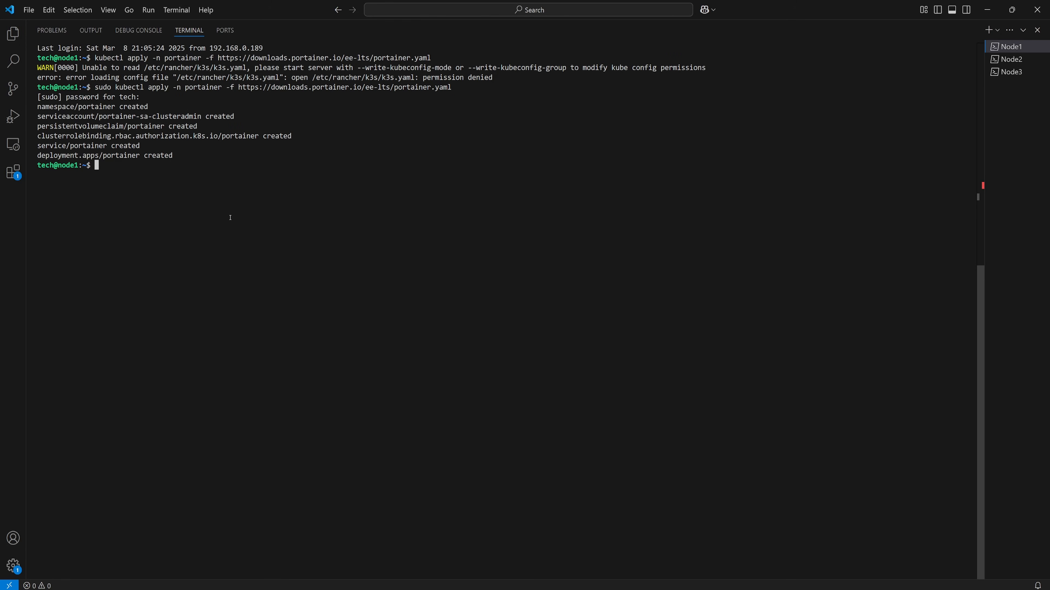
{"action": "type", "text": "sudo cat"}
{"action": "key", "text": "ctrl+v"}
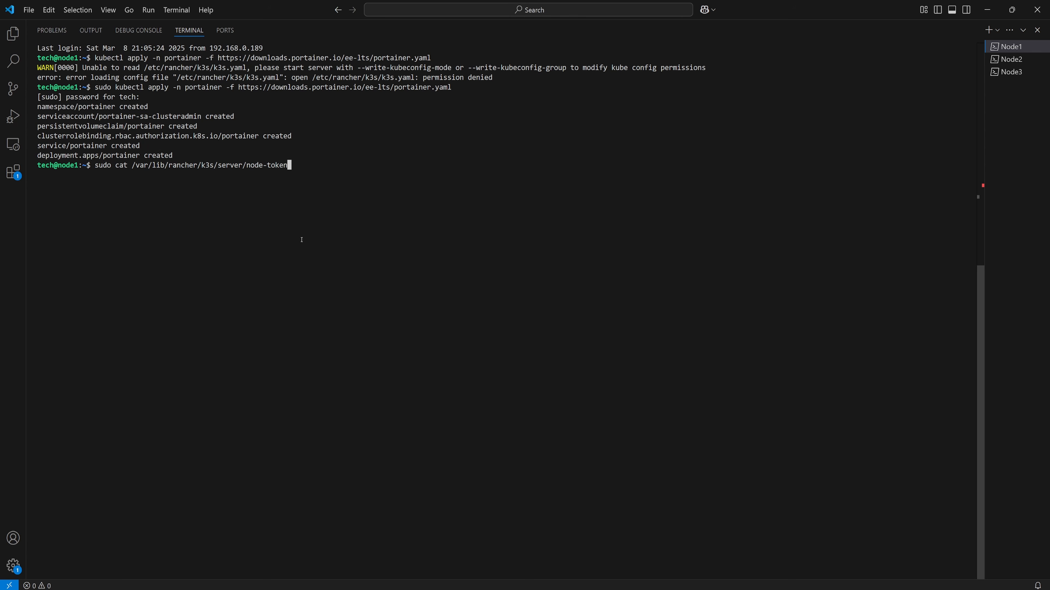
{"action": "key", "text": "Return"}
{"action": "left_click_drag", "start_coordinate": [485, 175], "coordinate": [36, 177]}
{"action": "key", "text": "ctrl+c"}
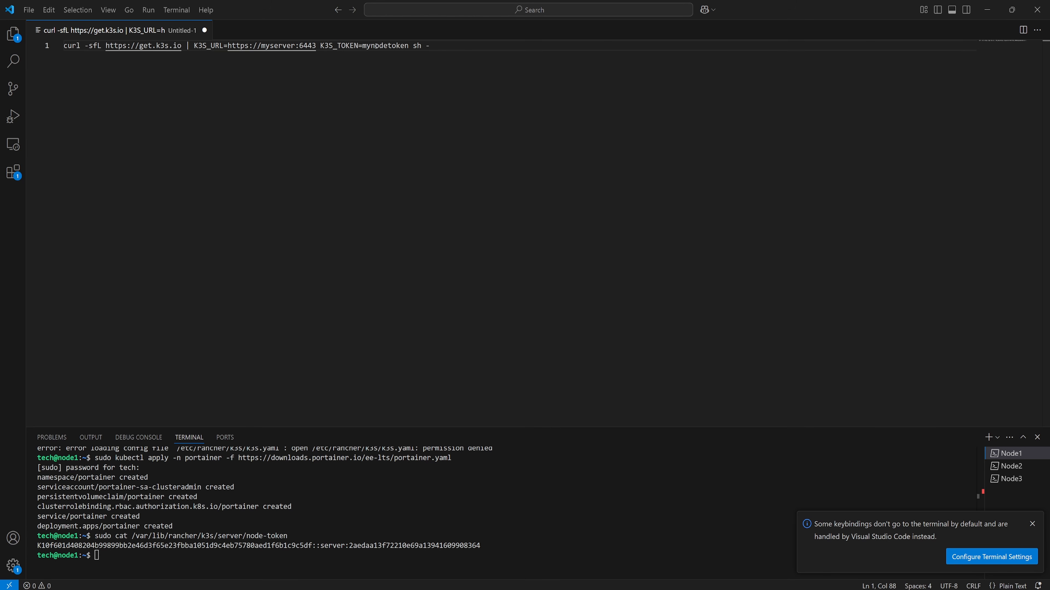
- In the draft K3s join command, replace mynodetoken with the copied node token and myserver with 192.168.0.50
{"action": "double_click", "coordinate": [376, 46]}
{"action": "key", "text": "ctrl+v"}
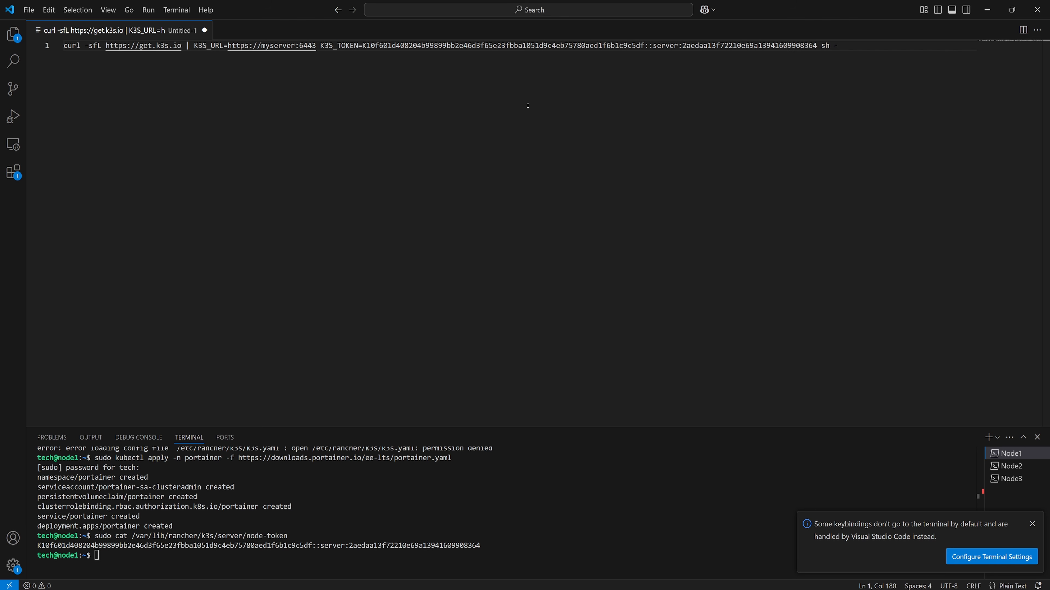
{"action": "left_click", "coordinate": [287, 46]}
{"action": "double_click", "coordinate": [286, 45]}
{"action": "type", "text": "192.168.0.50"}
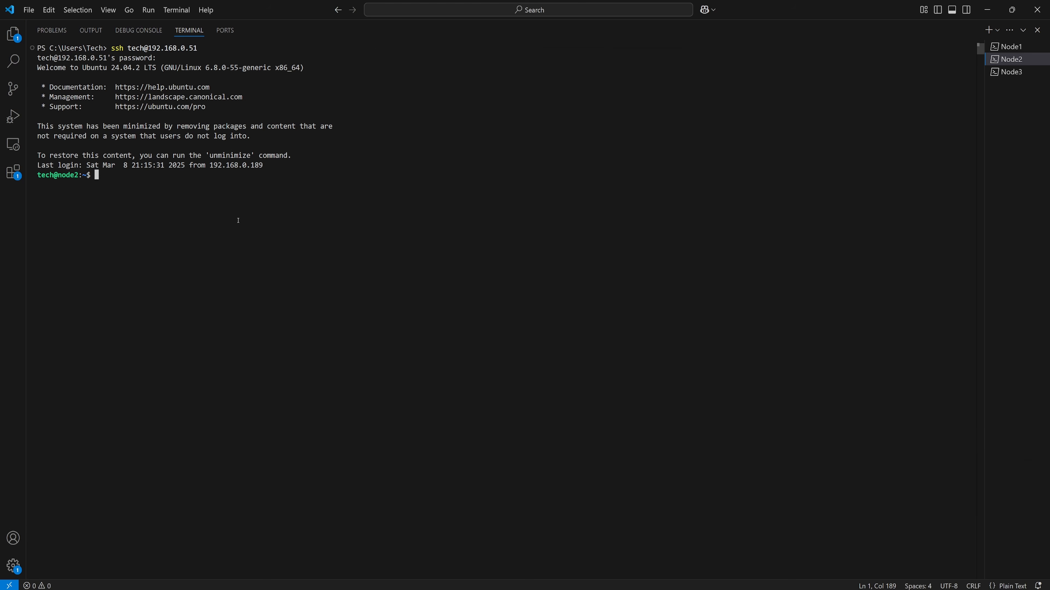
- Run the completed K3s agent join command in the Node2 terminal, entering the sudo password
{"action": "key", "text": "ctrl+v"}
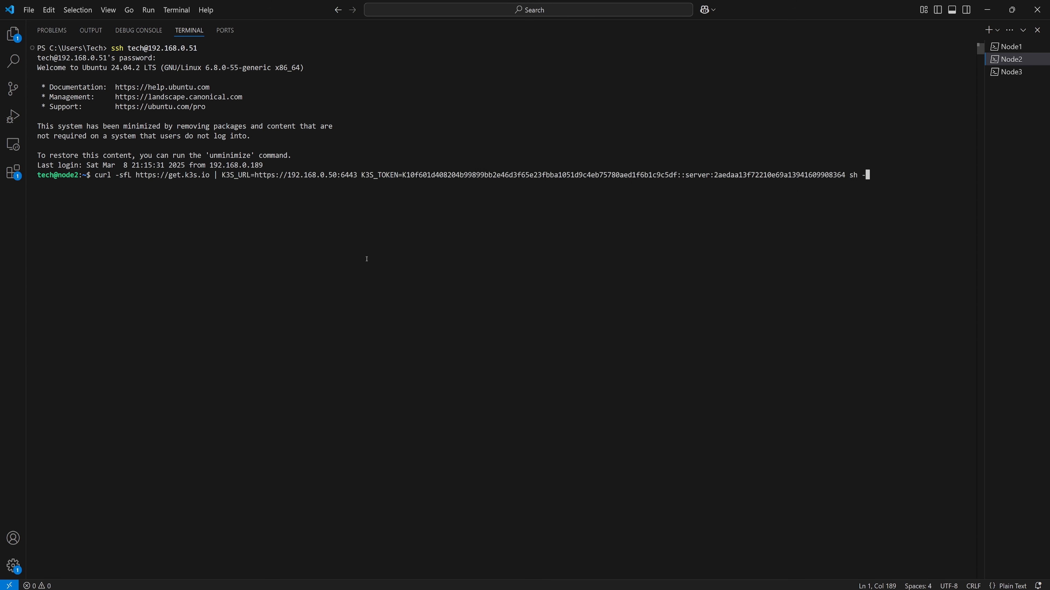
{"action": "key", "text": "Return"}
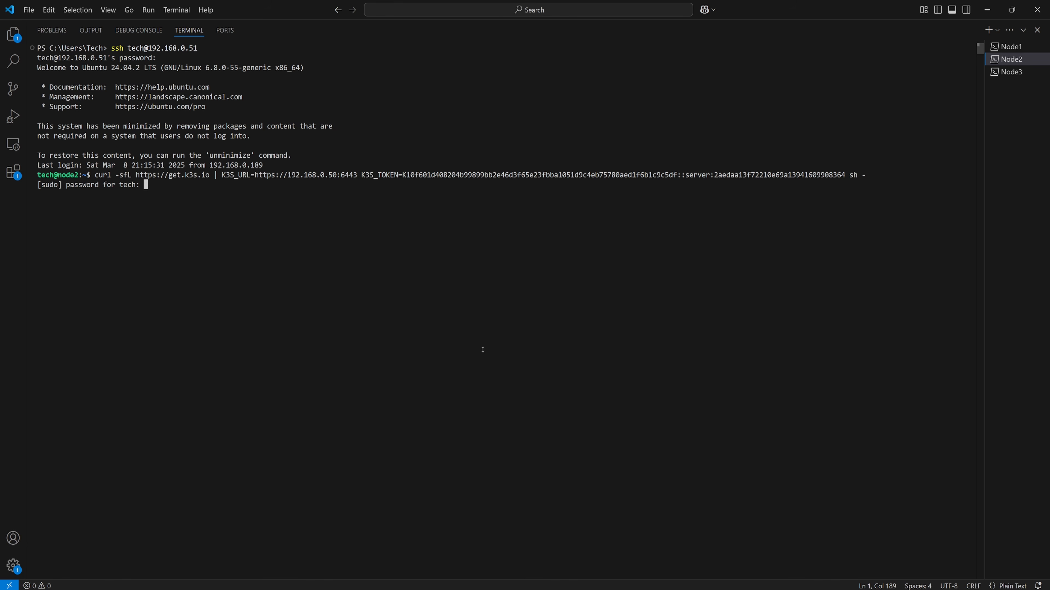
{"action": "key", "text": "Return"}
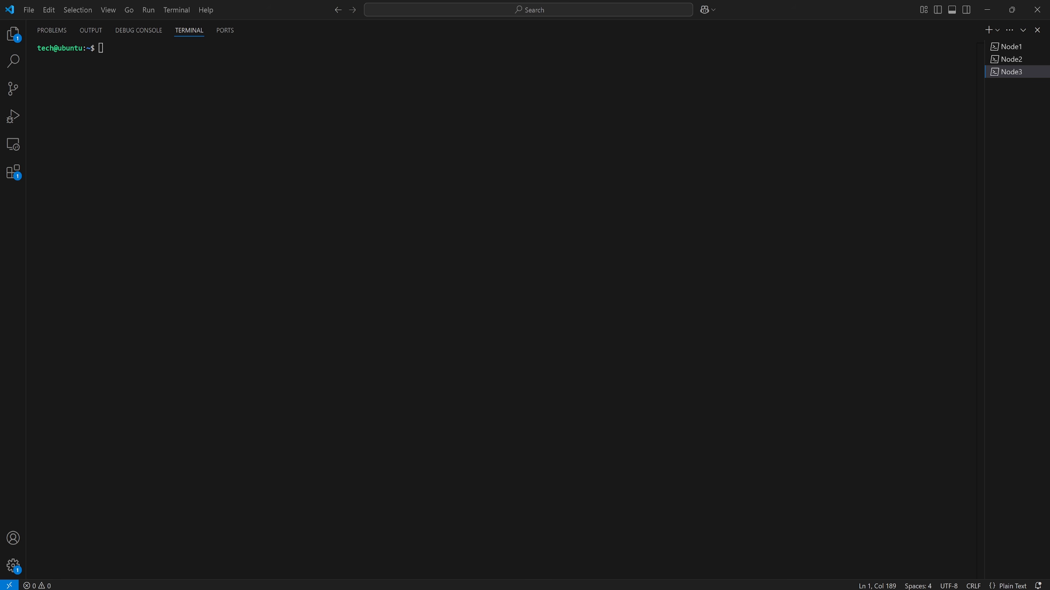
- In the Node3 terminal, disable swap with sudo swapoff -a, entering the sudo password, and set the hostname to node3
{"action": "right_click", "coordinate": [850, 209]}
{"action": "key", "text": "Return"}
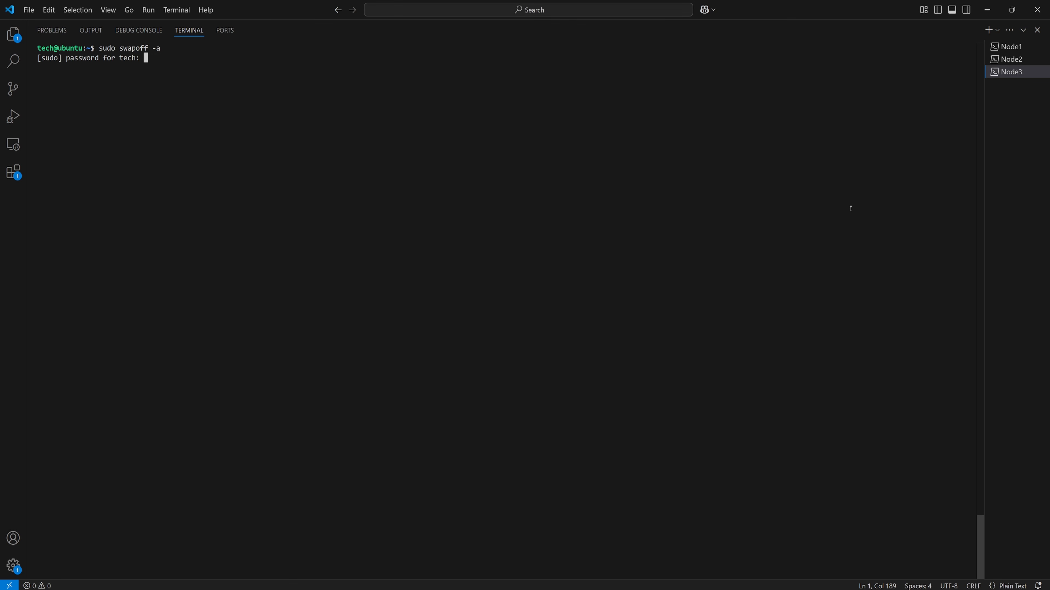
{"action": "key", "text": "Return"}
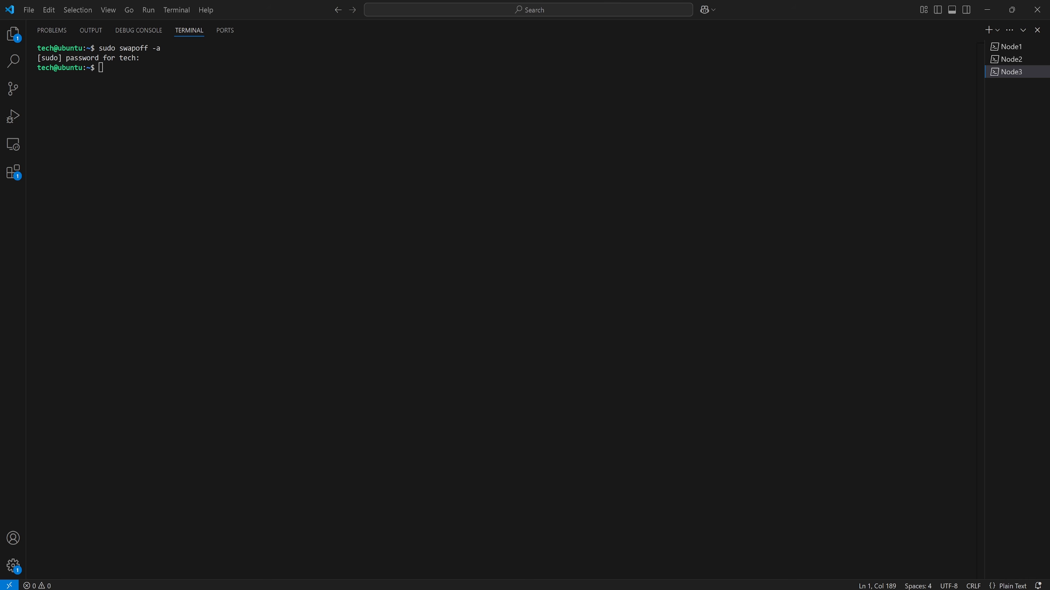
{"action": "right_click", "coordinate": [507, 181]}
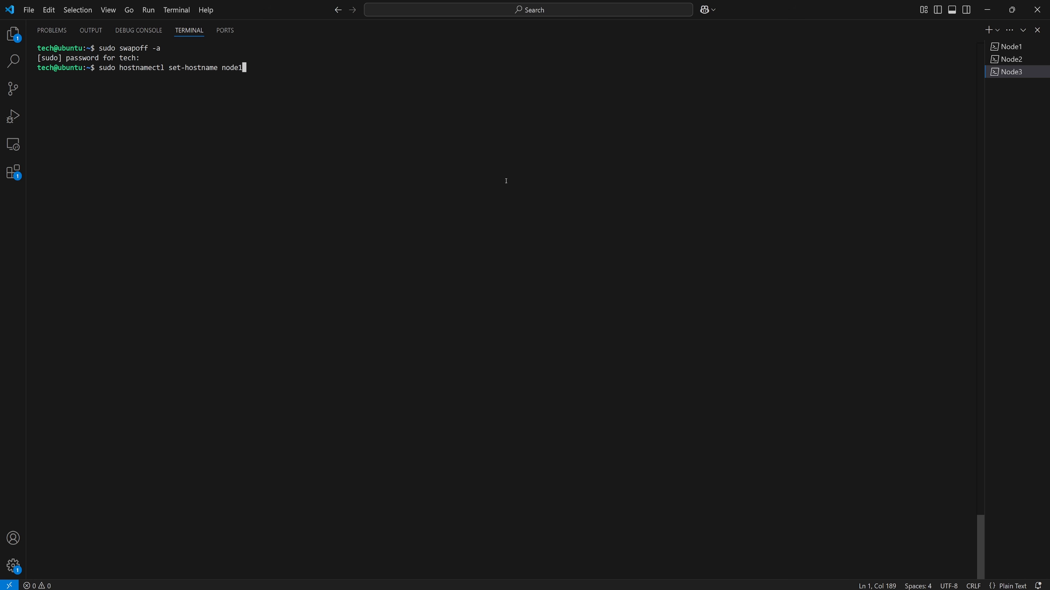
{"action": "key", "text": "Return"}
- Edit /etc/netplan/50-cloud-init.yaml to use static address 192.168.0.52/24, default route 192.168.0.1 and nameservers 8.8.8.8 and 8.8.4.4, and save it
{"action": "right_click", "coordinate": [257, 129]}
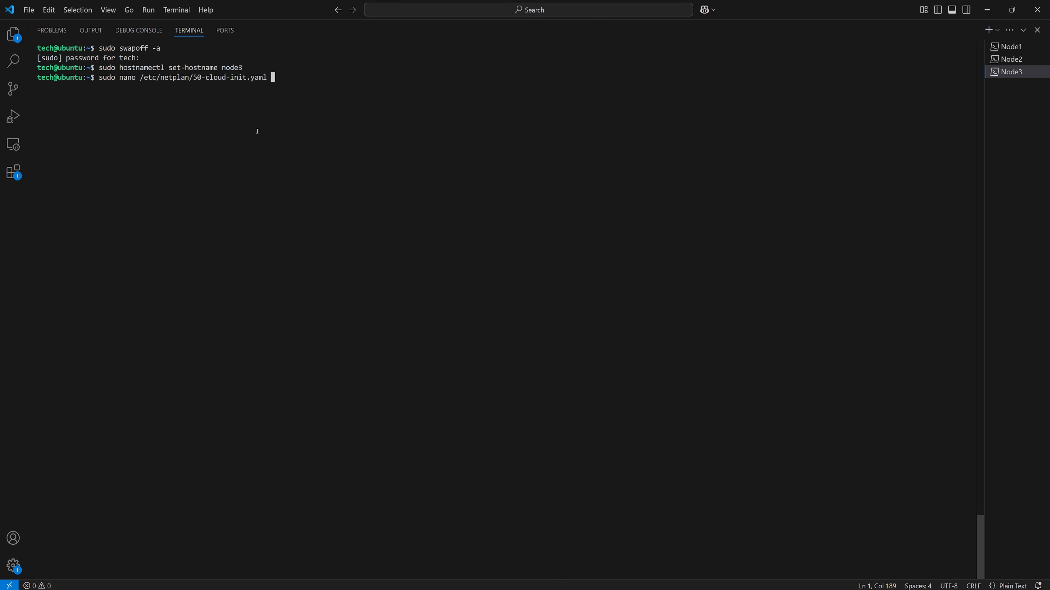
{"action": "key", "text": "Return"}
{"action": "right_click", "coordinate": [380, 165]}
{"action": "key", "text": "BackSpace"}
{"action": "key", "text": "BackSpace"}
{"action": "key", "text": "BackSpace"}
{"action": "key", "text": "BackSpace"}
{"action": "key", "text": "BackSpace"}
{"action": "key", "text": "BackSpace"}
{"action": "key", "text": "BackSpace"}
{"action": "key", "text": "BackSpace"}
{"action": "key", "text": "Down"}
{"action": "key", "text": "Down"}
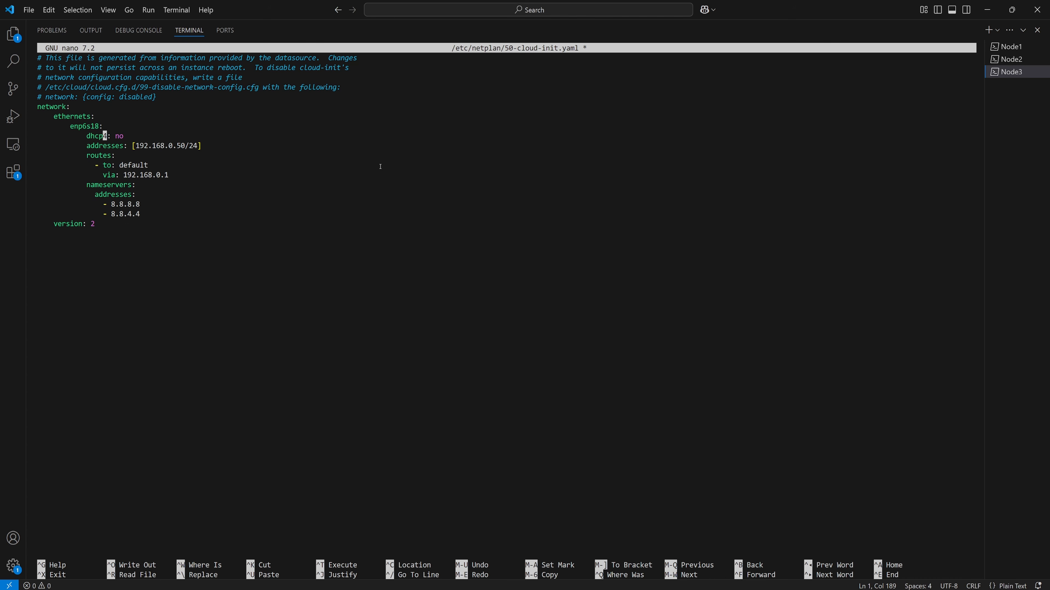
{"action": "key", "text": "End"}
{"action": "key", "text": "Left"}
{"action": "key", "text": "Left"}
{"action": "key", "text": "Left"}
{"action": "key", "text": "Left"}
{"action": "key", "text": "BackSpace"}
{"action": "type", "text": "2"}
{"action": "key", "text": "ctrl+x"}
{"action": "key", "text": "y"}
{"action": "key", "text": "Return"}
- Apply the network configuration with sudo netplan try and reconnect over SSH to 192.168.0.52, accepting the host key and entering the account password
{"action": "type", "text": "sudo netplan try"}
{"action": "key", "text": "Return"}
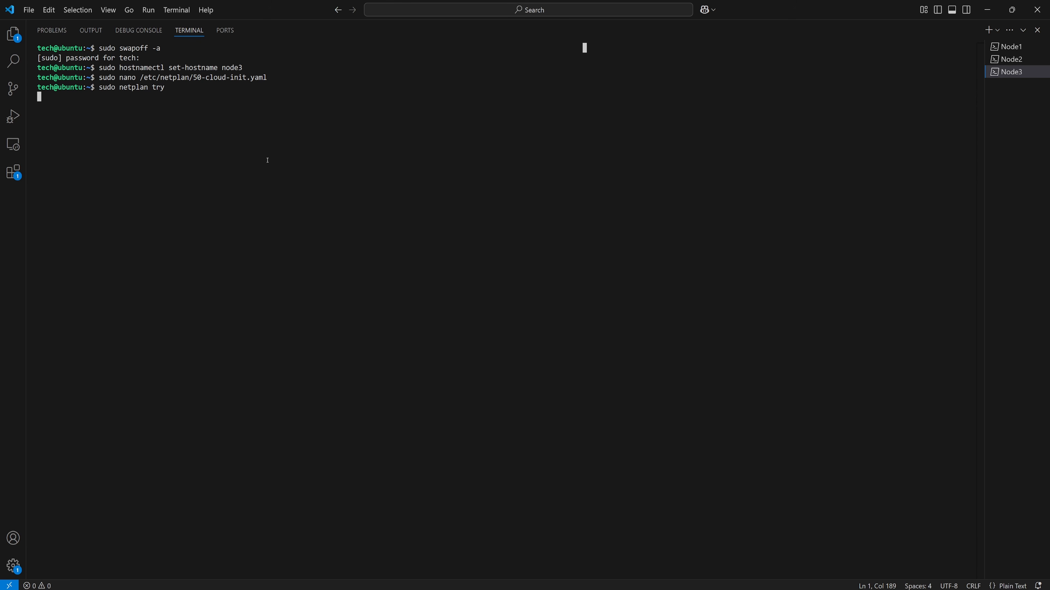
{"action": "key", "text": "Up"}
{"action": "key", "text": "BackSpace"}
{"action": "key", "text": "BackSpace"}
{"action": "key", "text": "BackSpace"}
{"action": "type", "text": "52"}
{"action": "key", "text": "Return"}
{"action": "type", "text": "yes"}
{"action": "key", "text": "Return"}
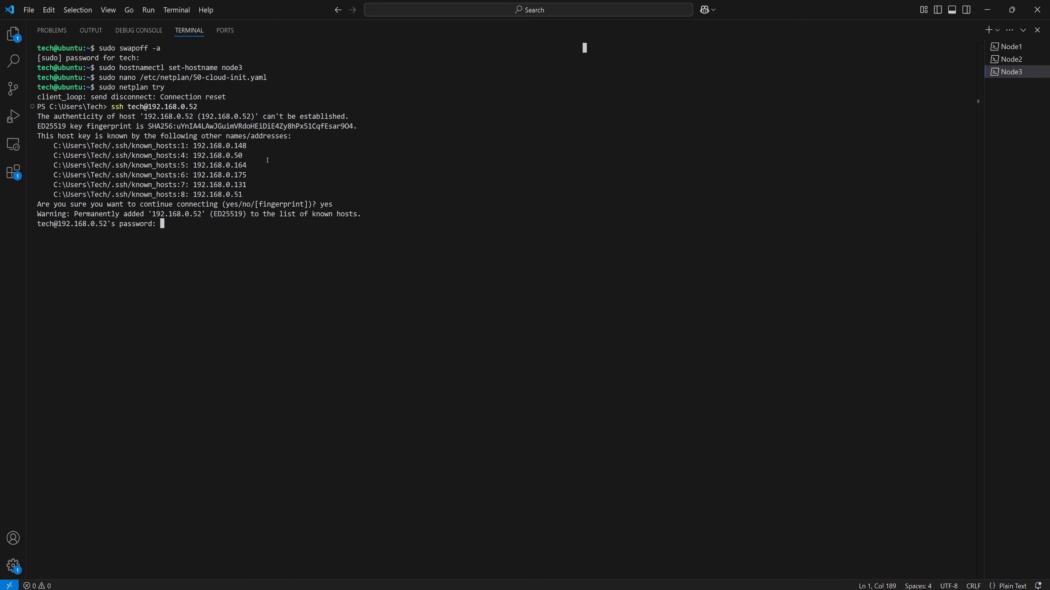
{"action": "key", "text": "Return"}
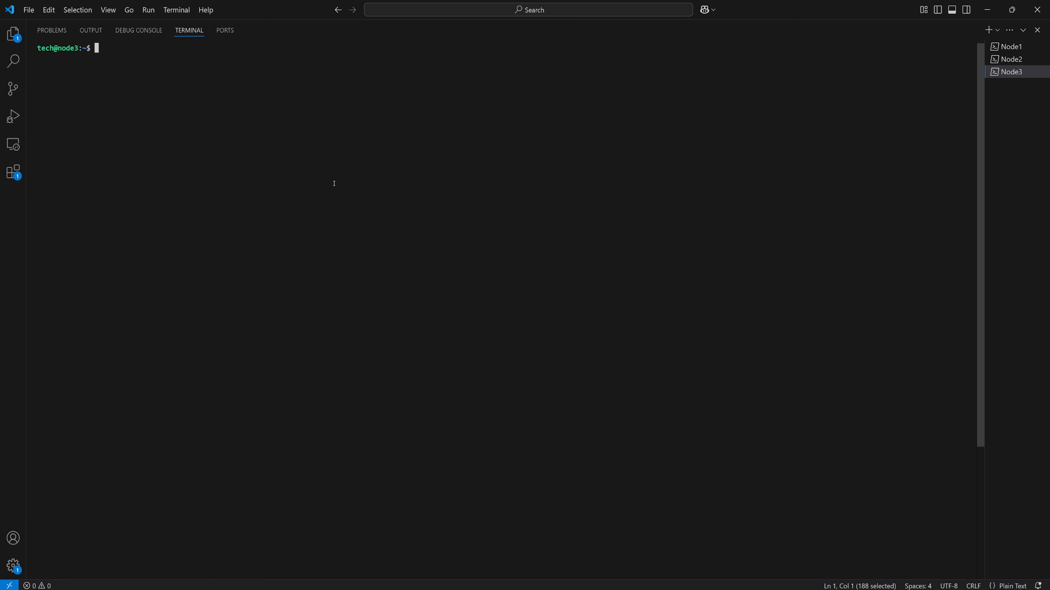
- Run the K3s agent join command with the server URL and node token on node3, entering the sudo password
{"action": "key", "text": "ctrl+v"}
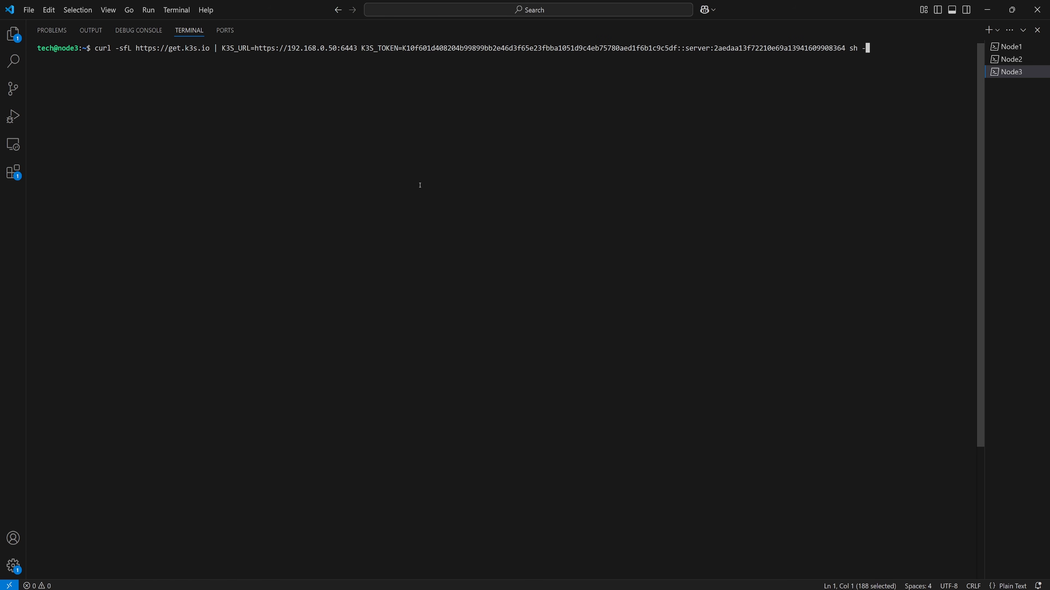
{"action": "key", "text": "Return"}
{"action": "key", "text": "Return"}
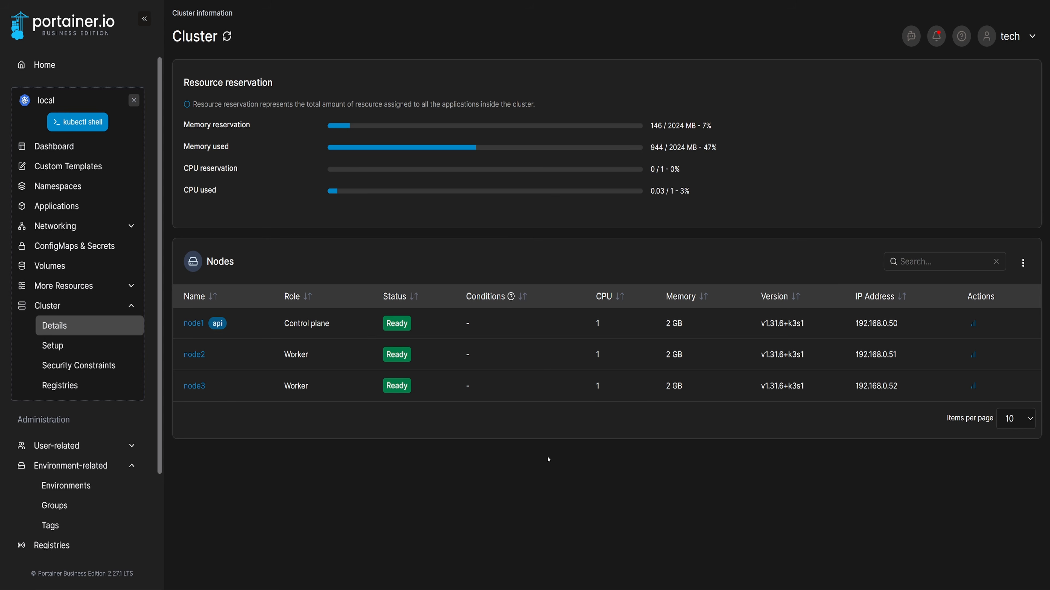
- In Portainer, edit the nginx-deployment application to an instance count of 2 and confirm the update
{"action": "left_click", "coordinate": [56, 206]}
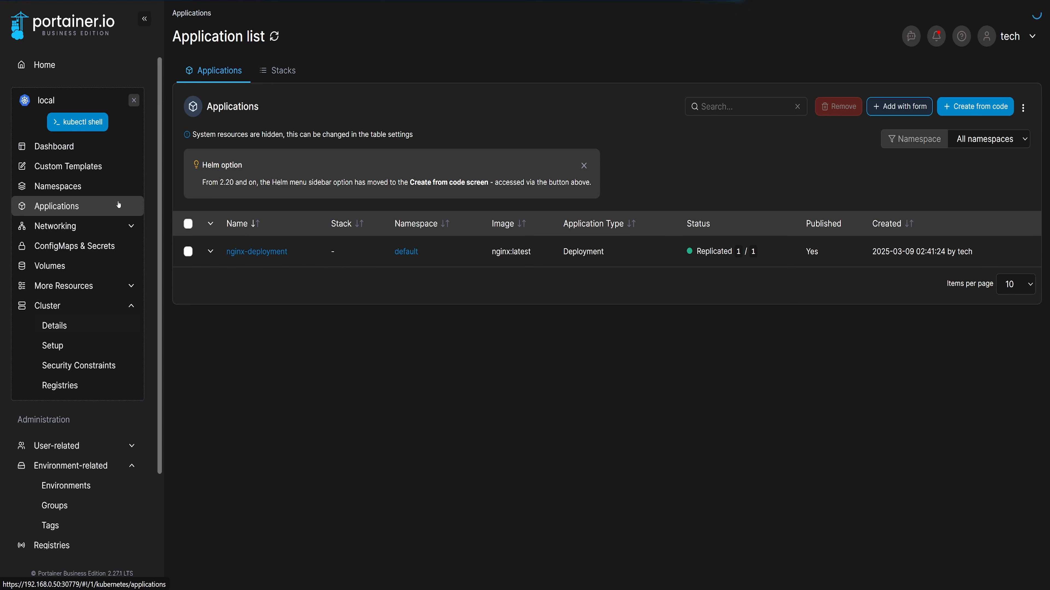
{"action": "left_click", "coordinate": [256, 251]}
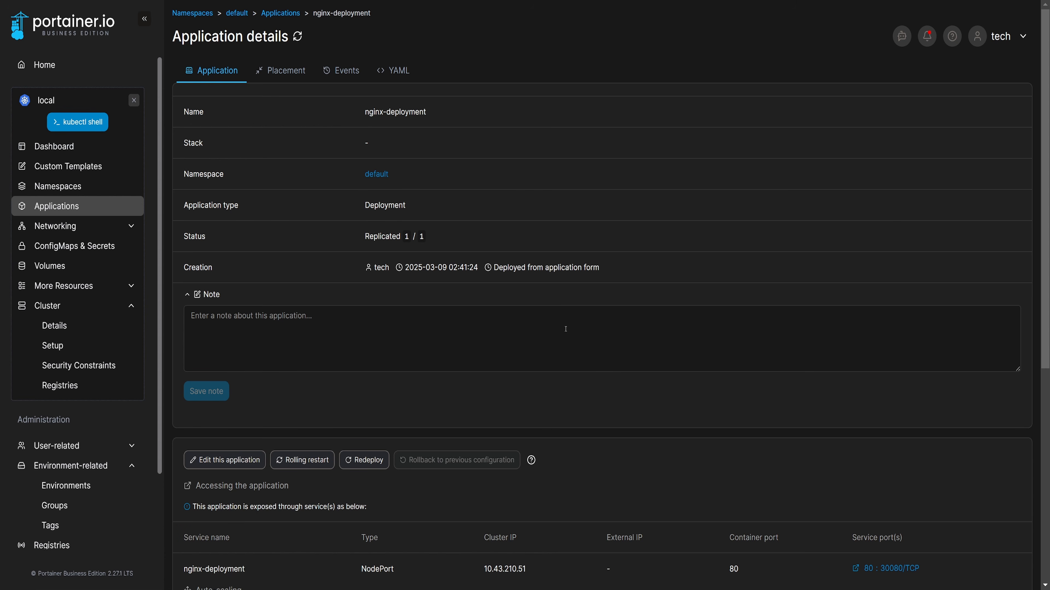
{"action": "scroll", "coordinate": [617, 348], "scroll_direction": "down", "scroll_amount": 8}
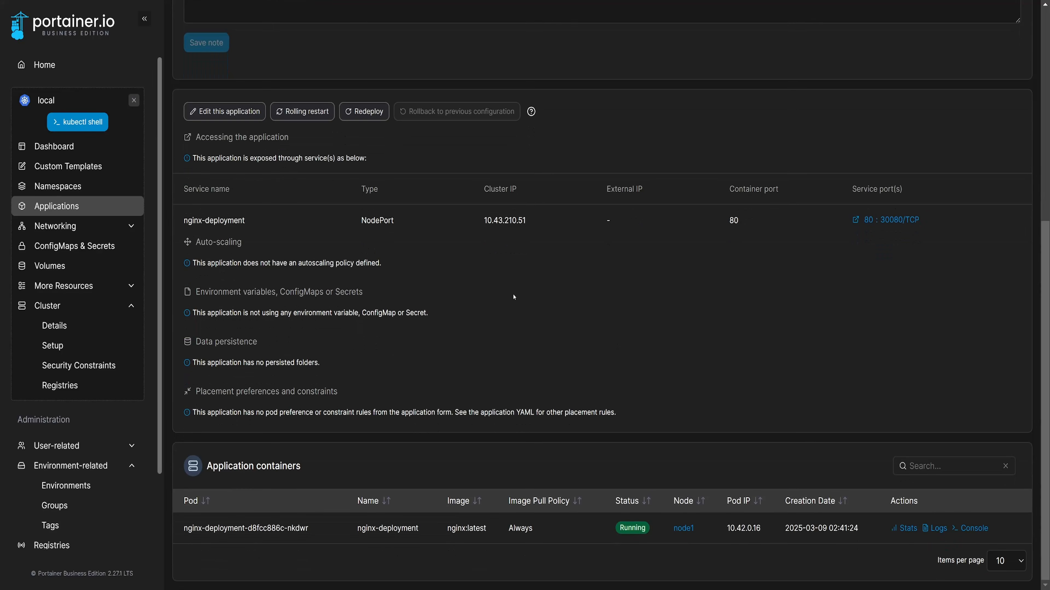
{"action": "left_click", "coordinate": [204, 111]}
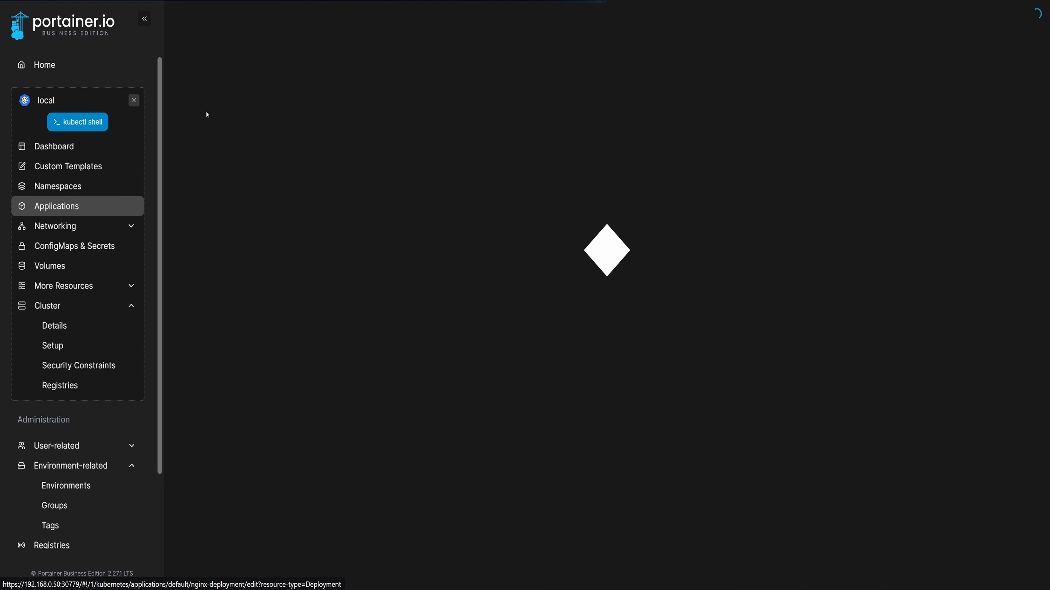
{"action": "scroll", "coordinate": [565, 334], "scroll_direction": "down", "scroll_amount": 18}
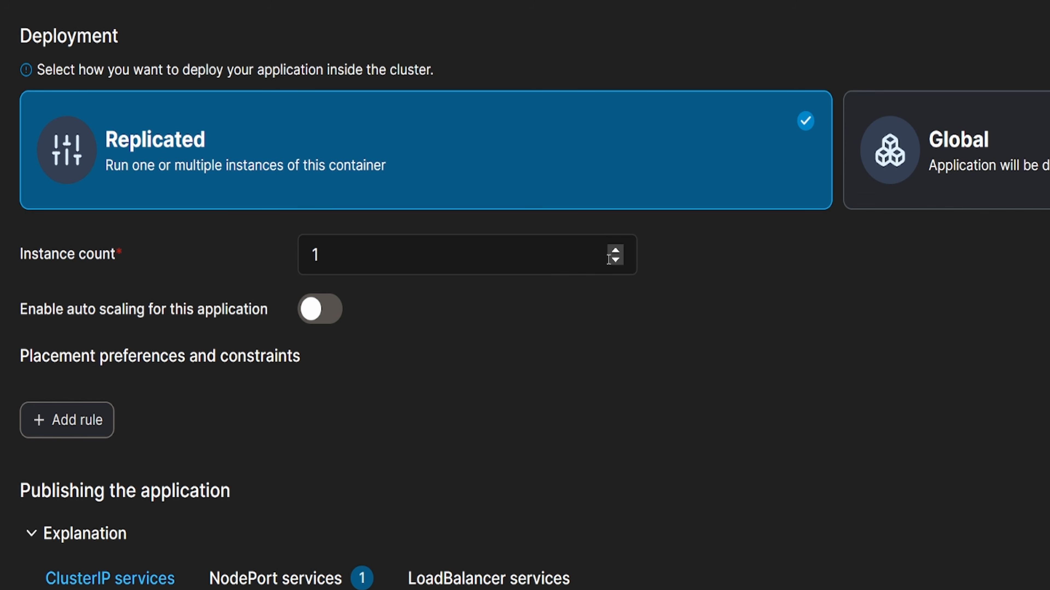
{"action": "left_click", "coordinate": [615, 250]}
{"action": "left_click", "coordinate": [793, 381]}
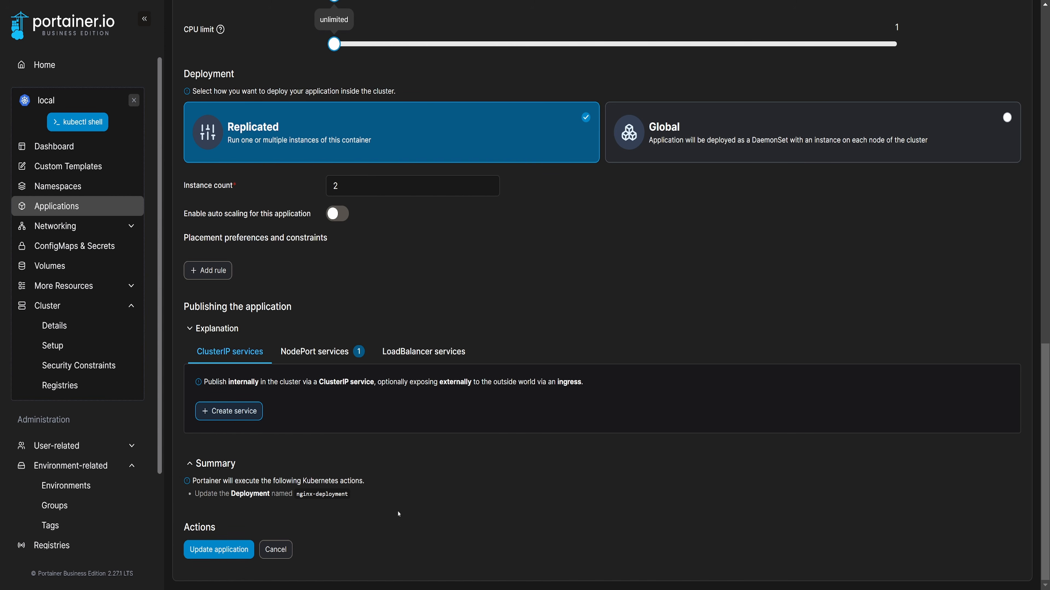
{"action": "left_click", "coordinate": [218, 551]}
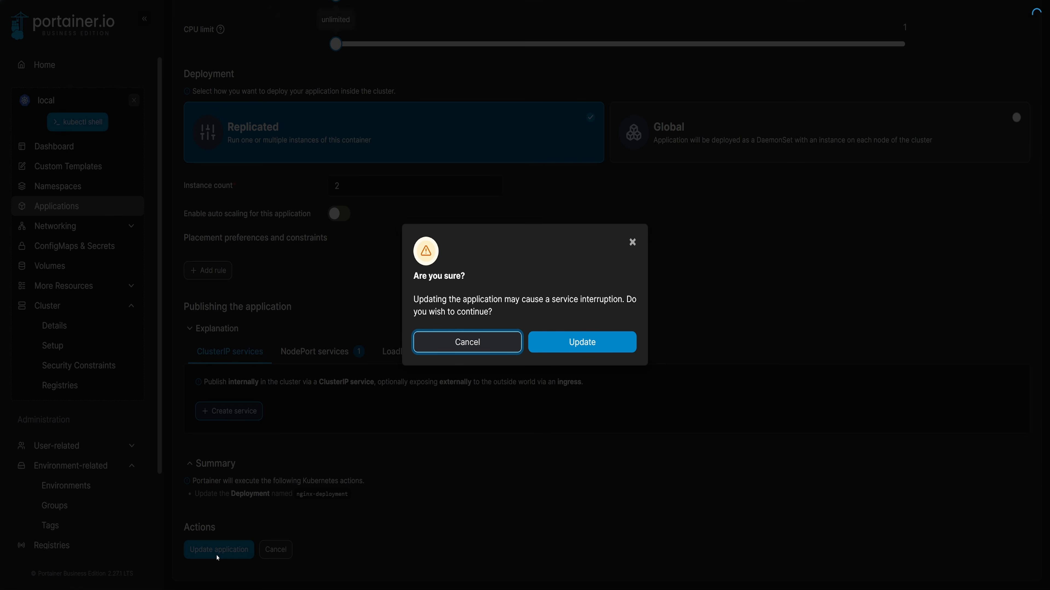
{"action": "left_click", "coordinate": [587, 348]}
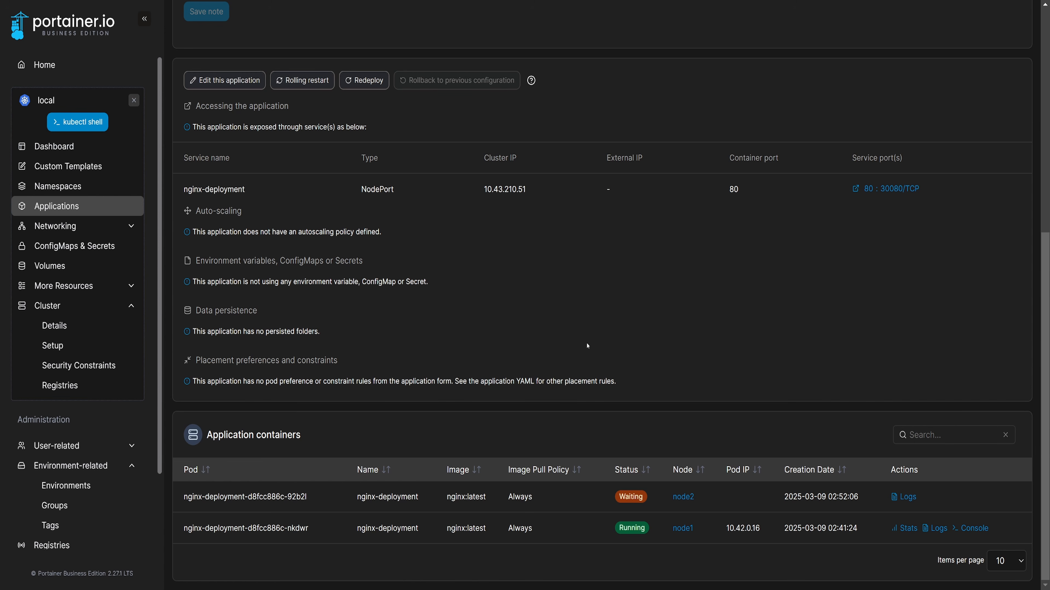
- Reopen nginx-deployment from the application list and check the status and node of each application container
{"action": "scroll", "coordinate": [588, 346], "scroll_direction": "up", "scroll_amount": 9}
{"action": "left_click", "coordinate": [304, 13]}
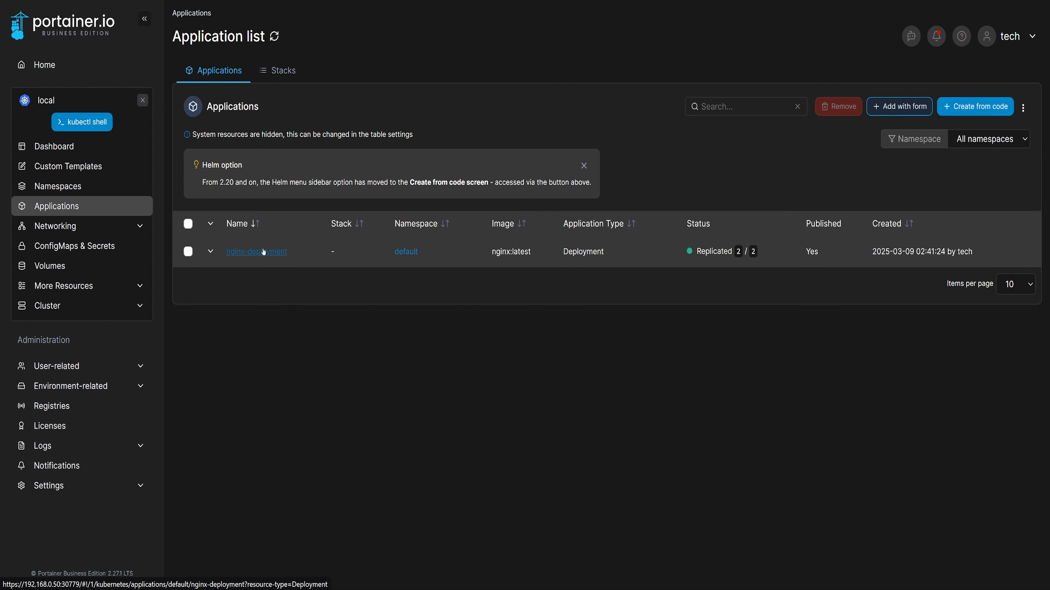
{"action": "left_click", "coordinate": [264, 252]}
{"action": "scroll", "coordinate": [651, 403], "scroll_direction": "down", "scroll_amount": 10}
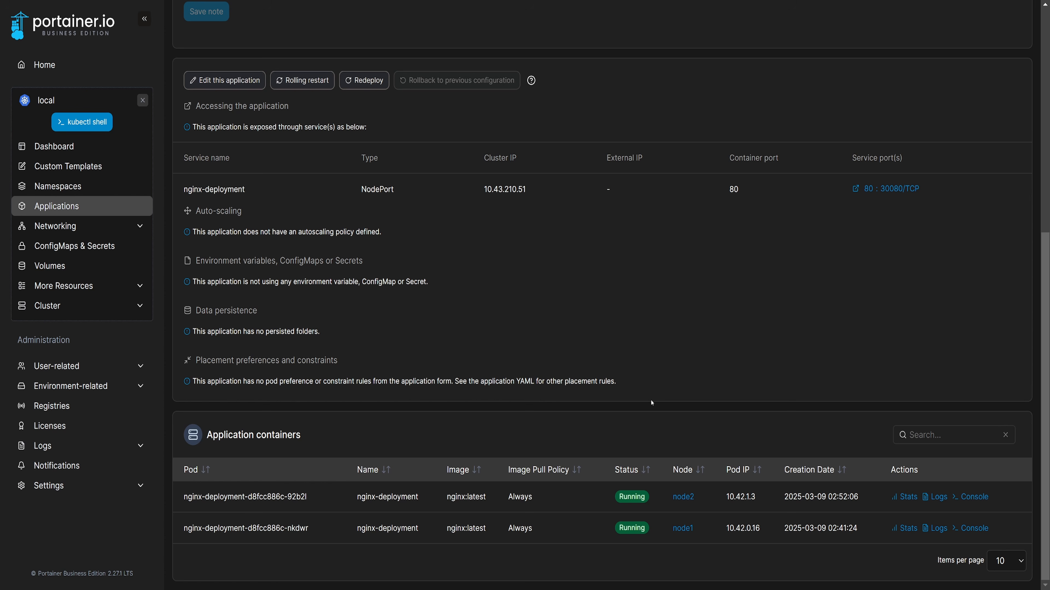
- Set node2's availability to Drain in the cluster details, confirm the node update and return to the cluster overview
{"action": "left_click", "coordinate": [124, 306]}
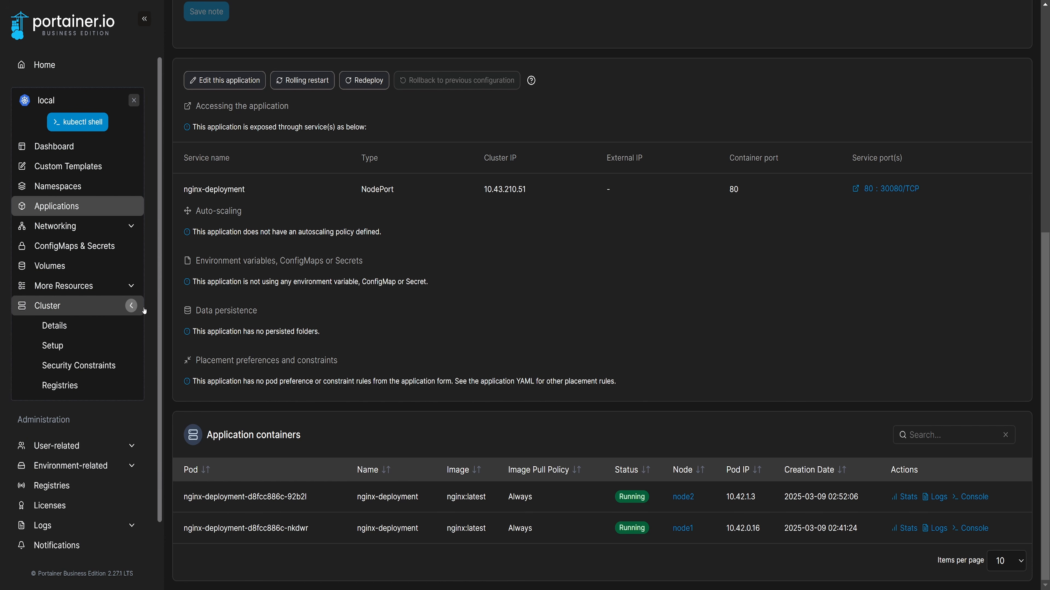
{"action": "left_click", "coordinate": [70, 327]}
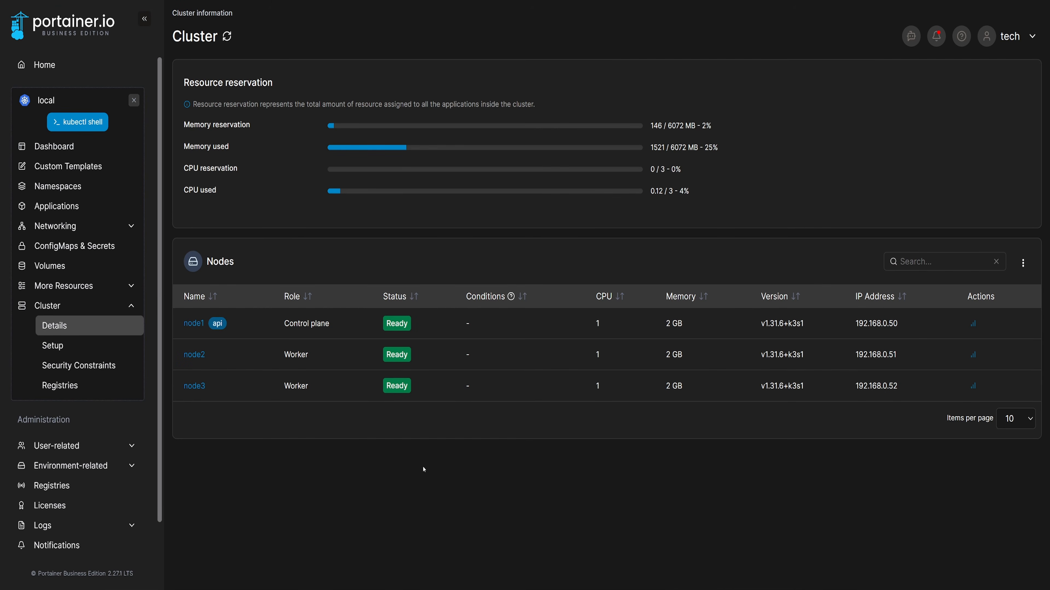
{"action": "left_click", "coordinate": [195, 355]}
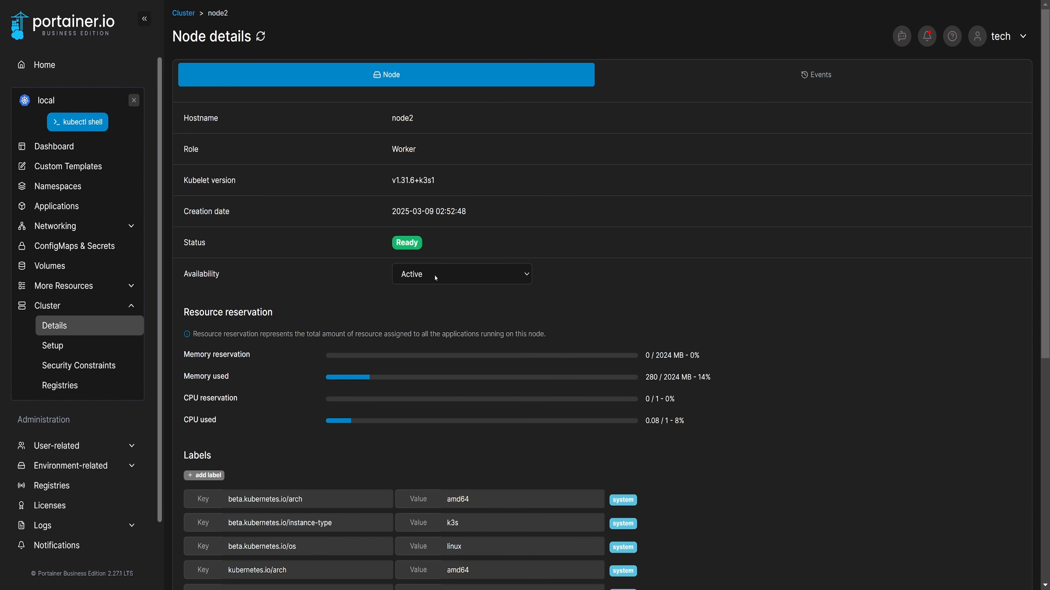
{"action": "left_click", "coordinate": [503, 282]}
{"action": "left_click", "coordinate": [419, 320]}
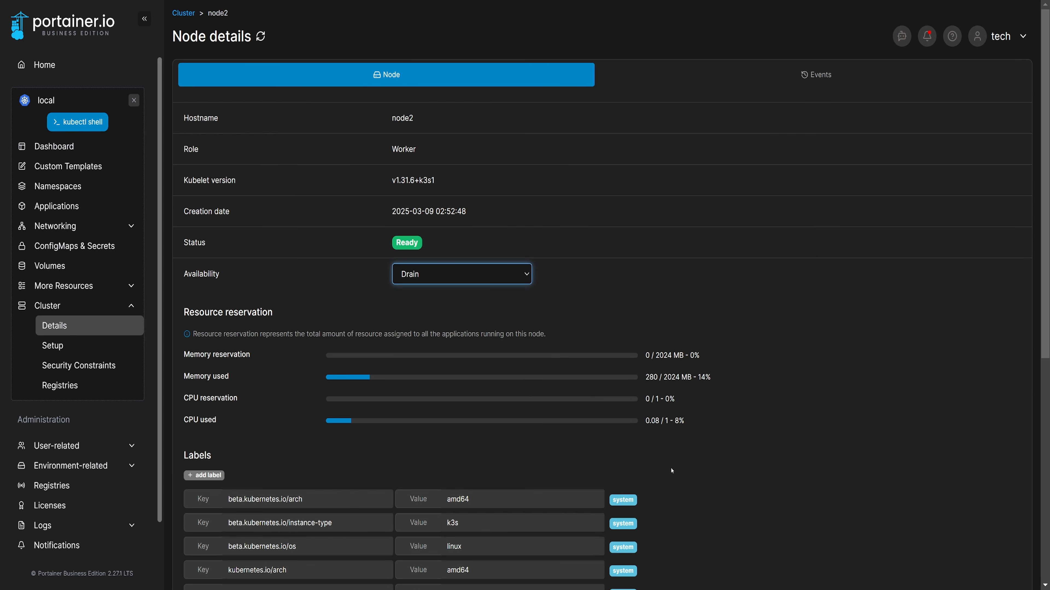
{"action": "scroll", "coordinate": [682, 478], "scroll_direction": "down", "scroll_amount": 7}
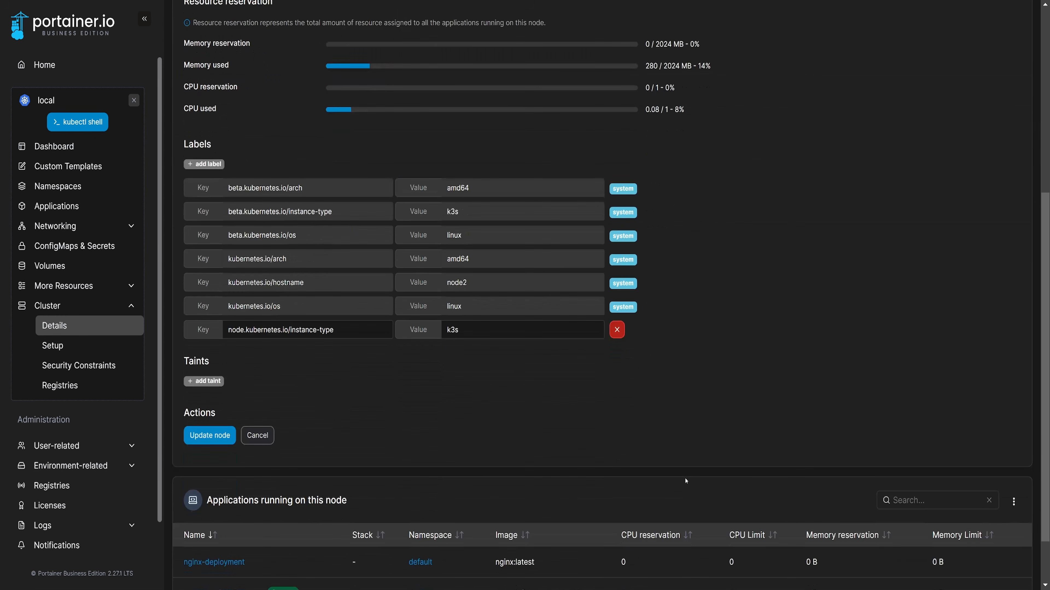
{"action": "left_click", "coordinate": [210, 435]}
{"action": "left_click", "coordinate": [572, 352]}
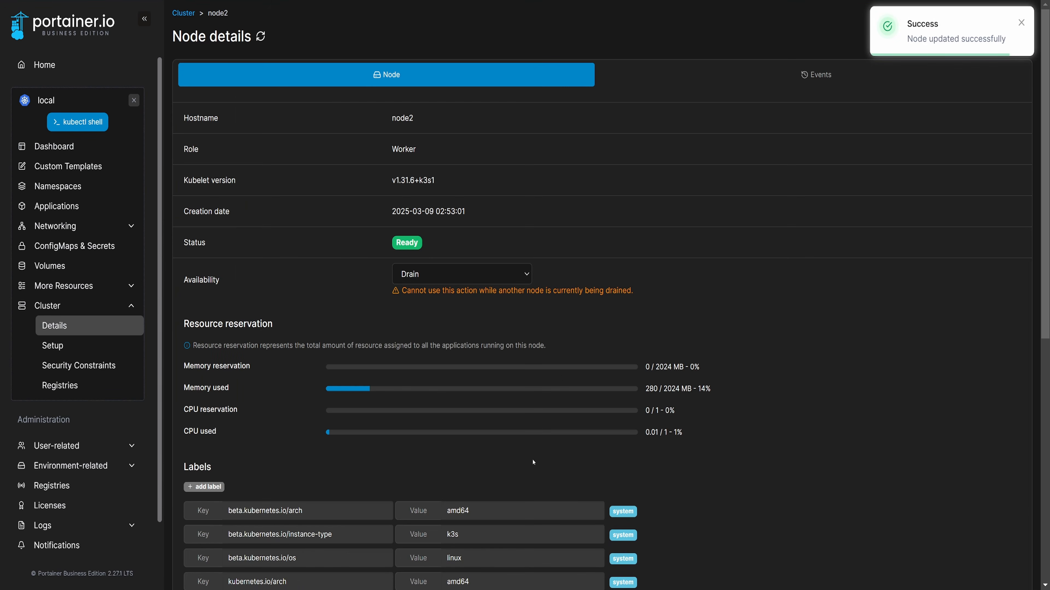
{"action": "left_click", "coordinate": [183, 13]}
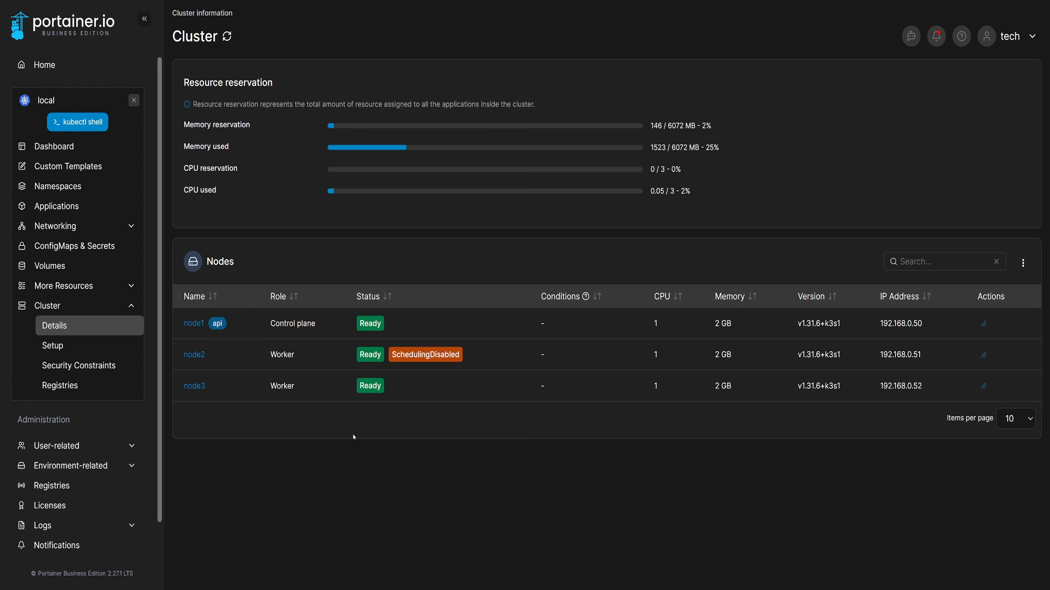
- Open nginx-deployment from the application list, redeploy it with confirmation and check which nodes its containers run on
{"action": "left_click", "coordinate": [57, 205]}
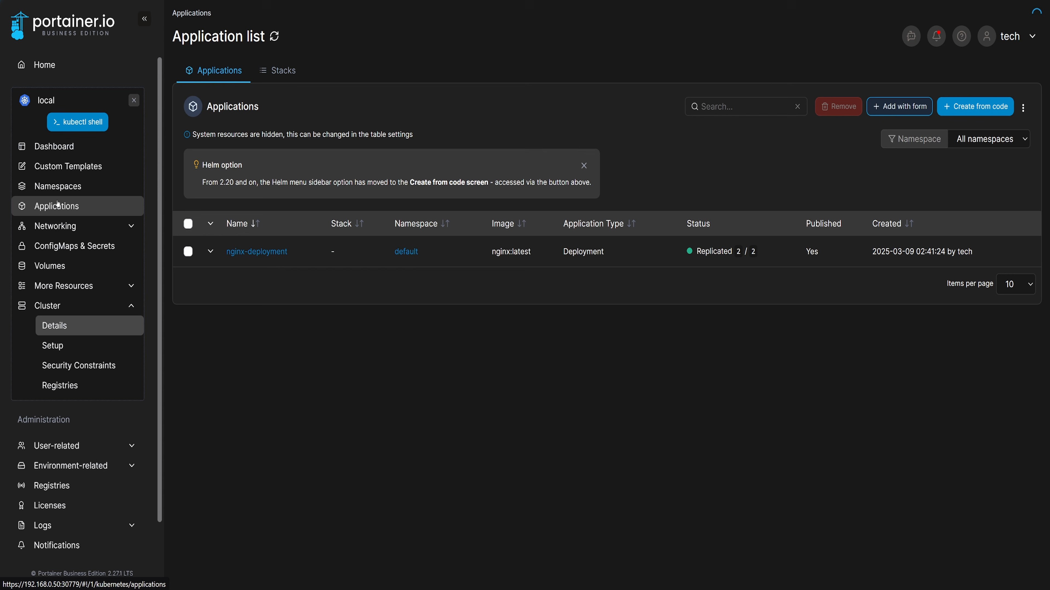
{"action": "left_click", "coordinate": [242, 253]}
{"action": "scroll", "coordinate": [469, 412], "scroll_direction": "down", "scroll_amount": 9}
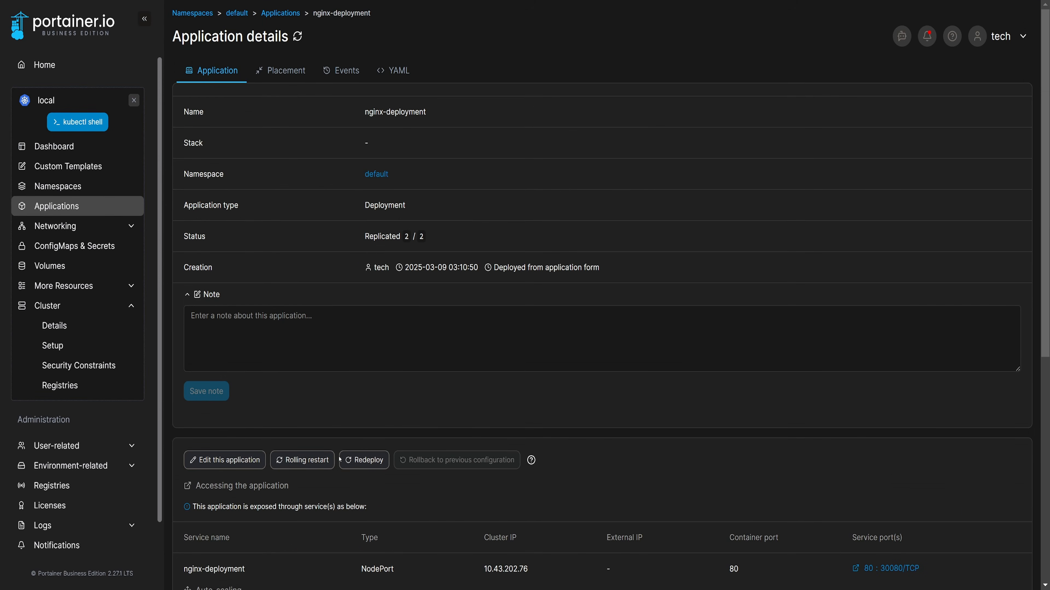
{"action": "left_click", "coordinate": [364, 460]}
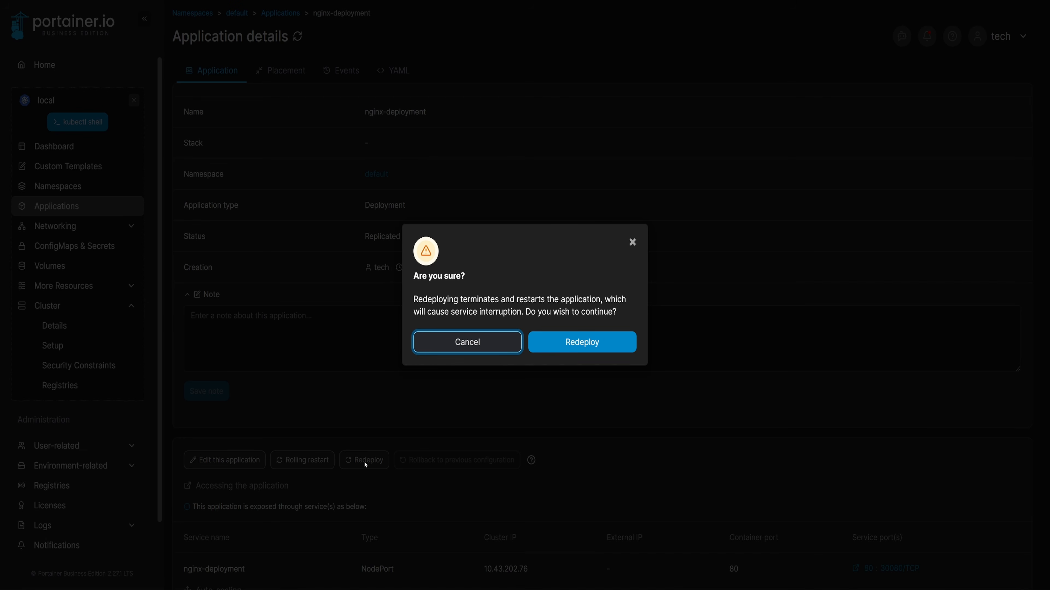
{"action": "left_click", "coordinate": [537, 346]}
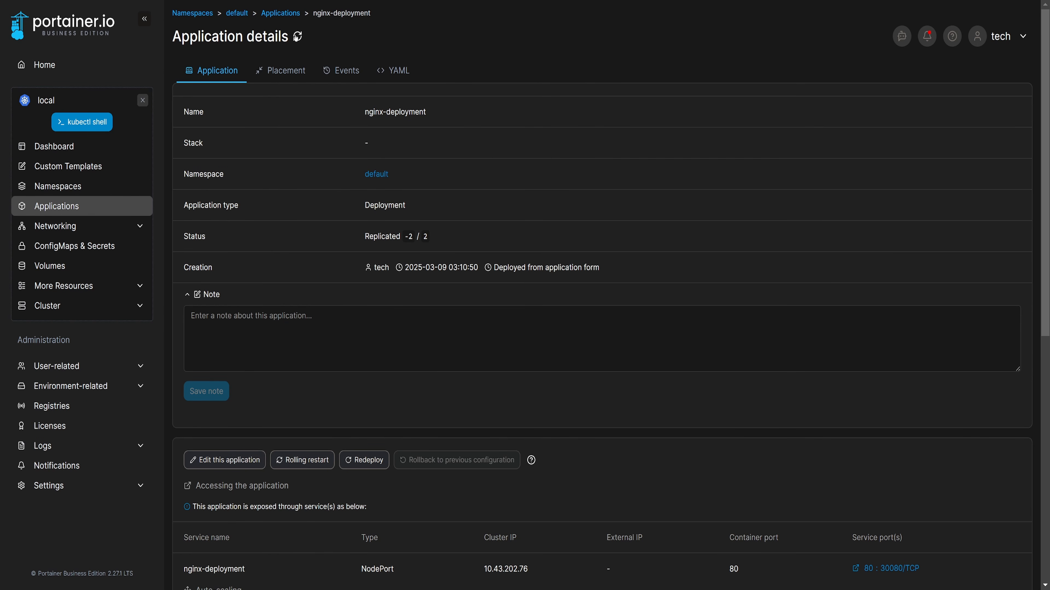
{"action": "scroll", "coordinate": [491, 327], "scroll_direction": "down", "scroll_amount": 6}
{"action": "scroll", "coordinate": [491, 326], "scroll_direction": "down", "scroll_amount": 2}
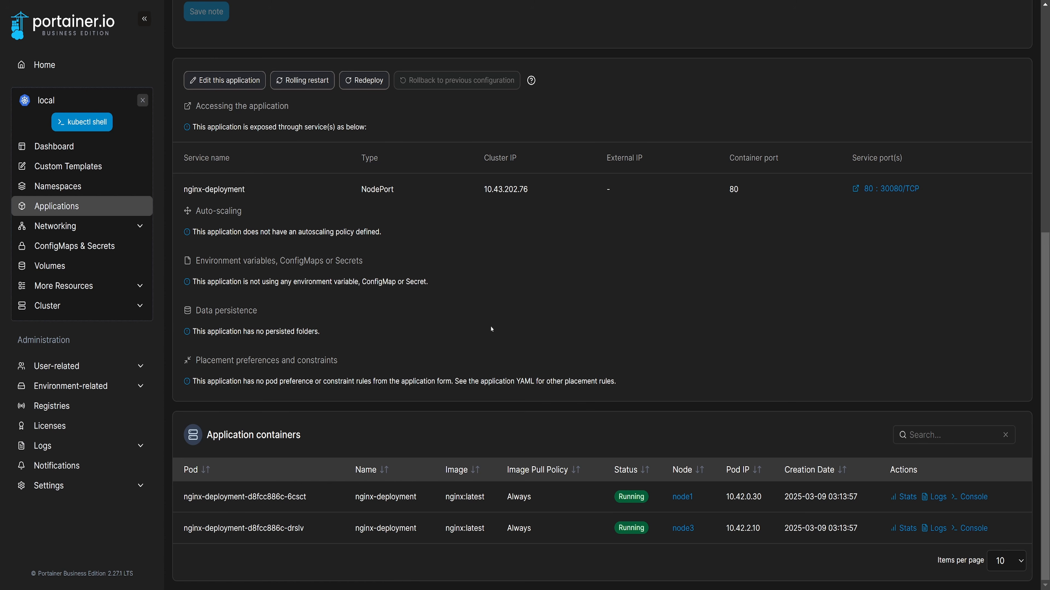
- Set node2's availability to Pause in the cluster details and confirm the node update
{"action": "left_click", "coordinate": [140, 307]}
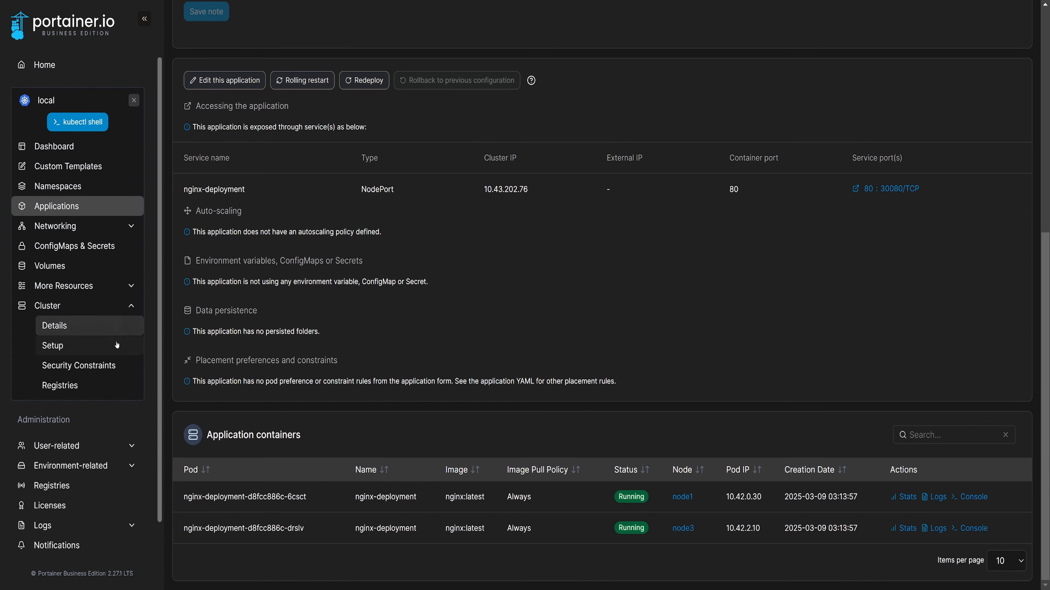
{"action": "left_click", "coordinate": [55, 327]}
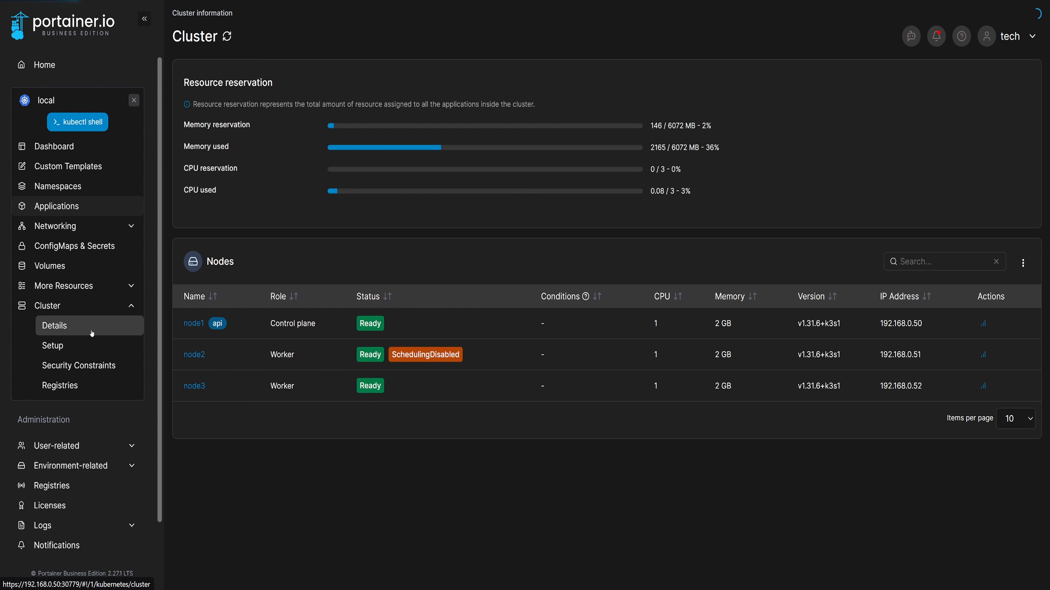
{"action": "left_click", "coordinate": [194, 354]}
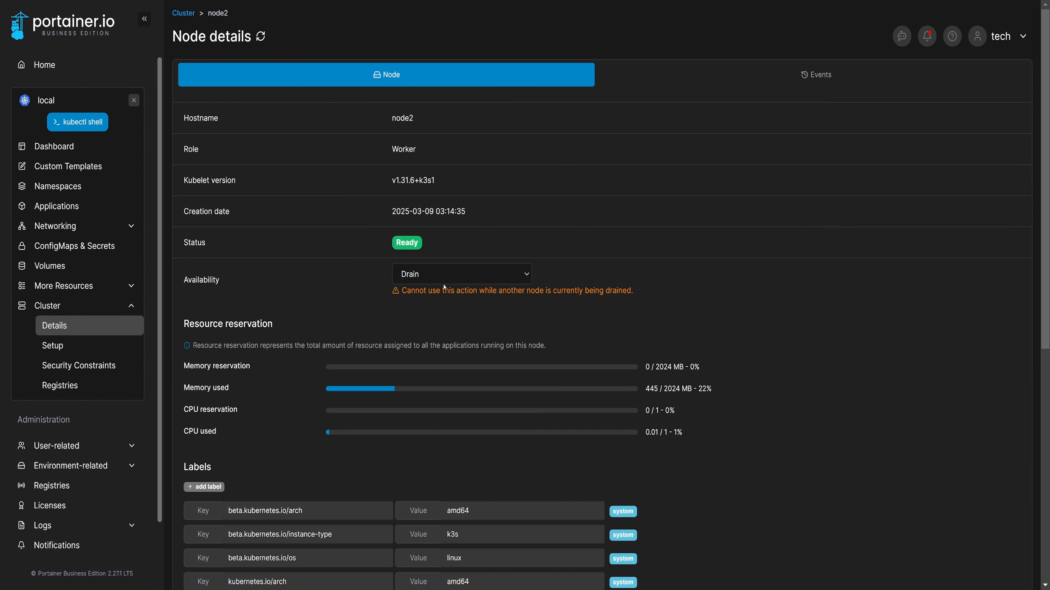
{"action": "left_click", "coordinate": [459, 276]}
{"action": "left_click", "coordinate": [463, 307]}
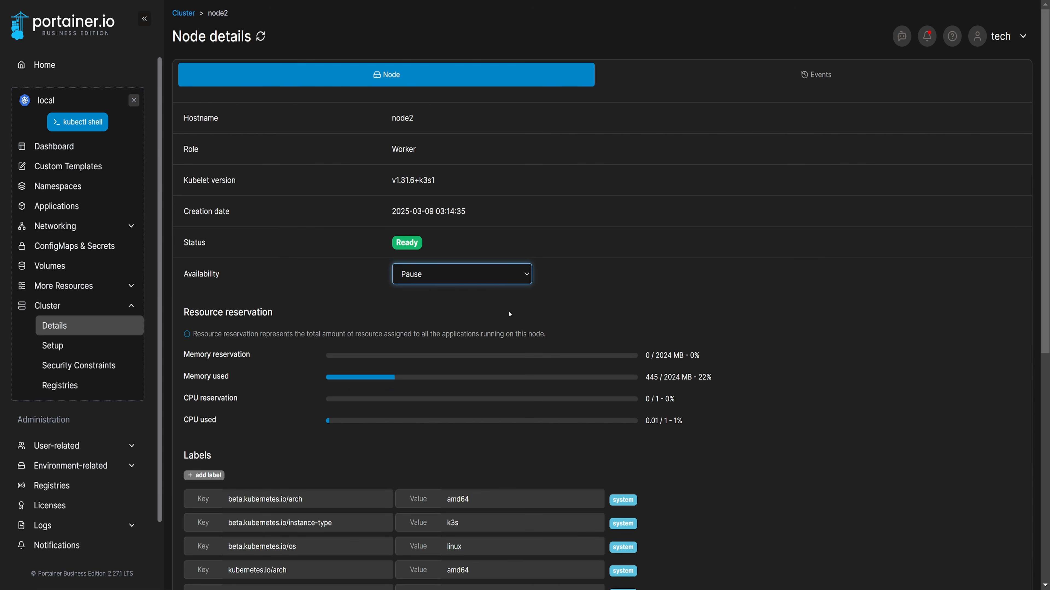
{"action": "scroll", "coordinate": [591, 315], "scroll_direction": "down", "scroll_amount": 5}
{"action": "scroll", "coordinate": [591, 316], "scroll_direction": "down", "scroll_amount": 4}
{"action": "left_click", "coordinate": [210, 419]}
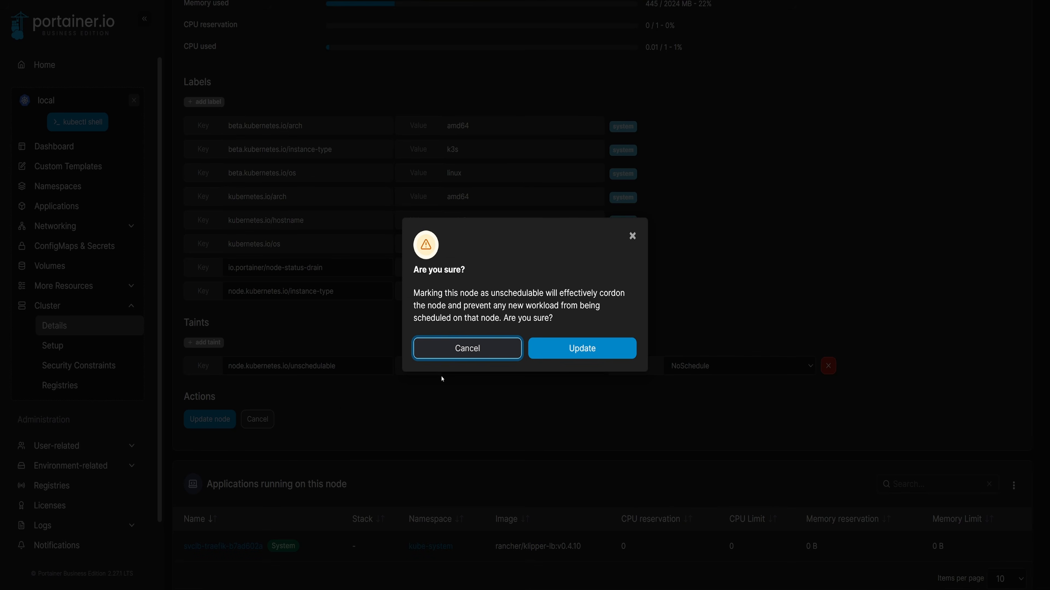
{"action": "left_click", "coordinate": [579, 348]}
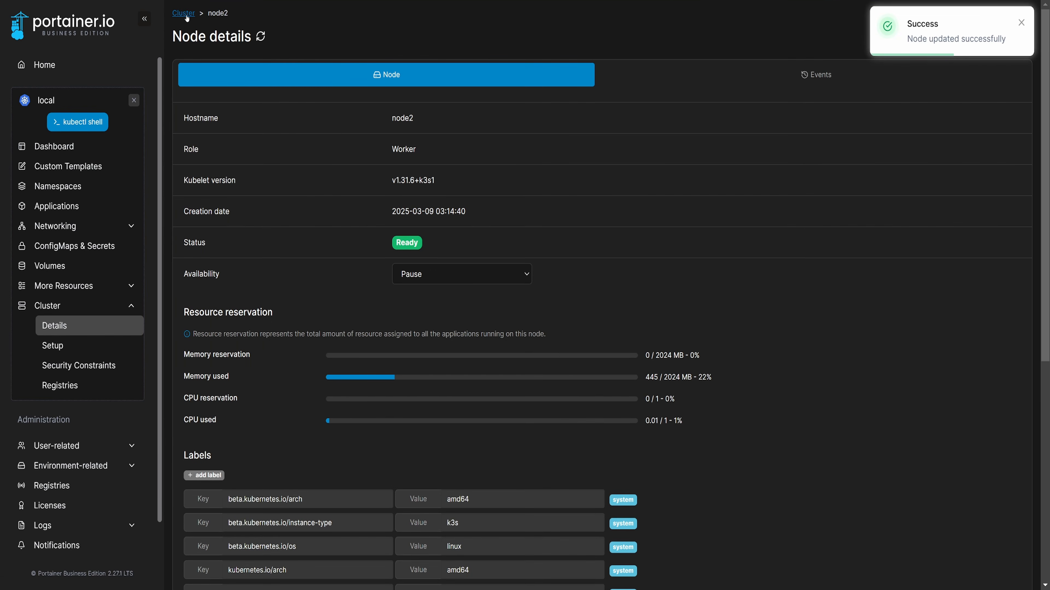
- From the cluster overview, set node3's availability to Drain and confirm the node update
{"action": "left_click", "coordinate": [187, 15]}
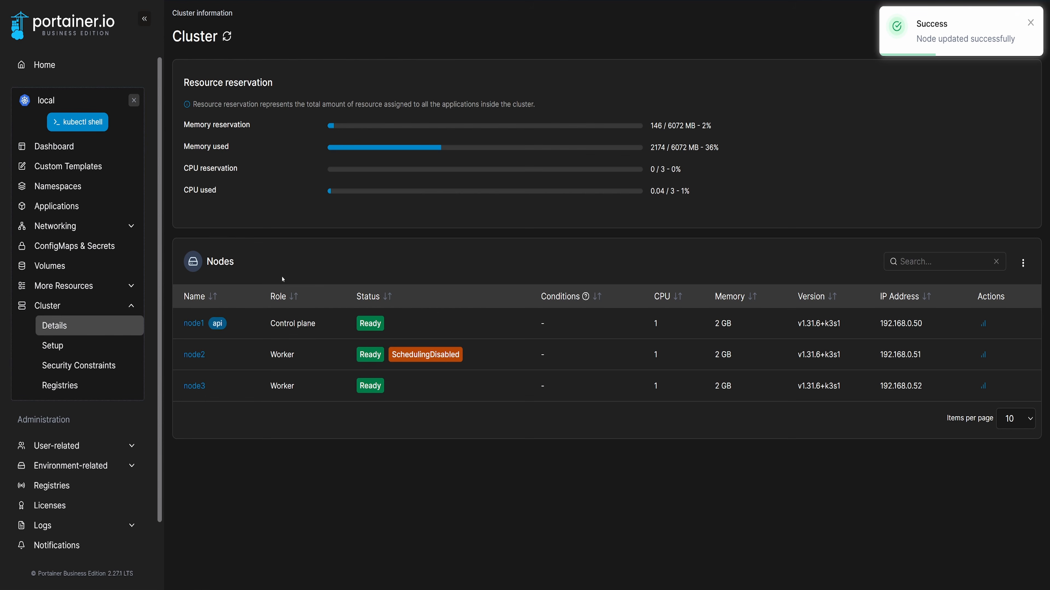
{"action": "left_click", "coordinate": [195, 386]}
{"action": "left_click", "coordinate": [444, 279]}
{"action": "left_click", "coordinate": [443, 322]}
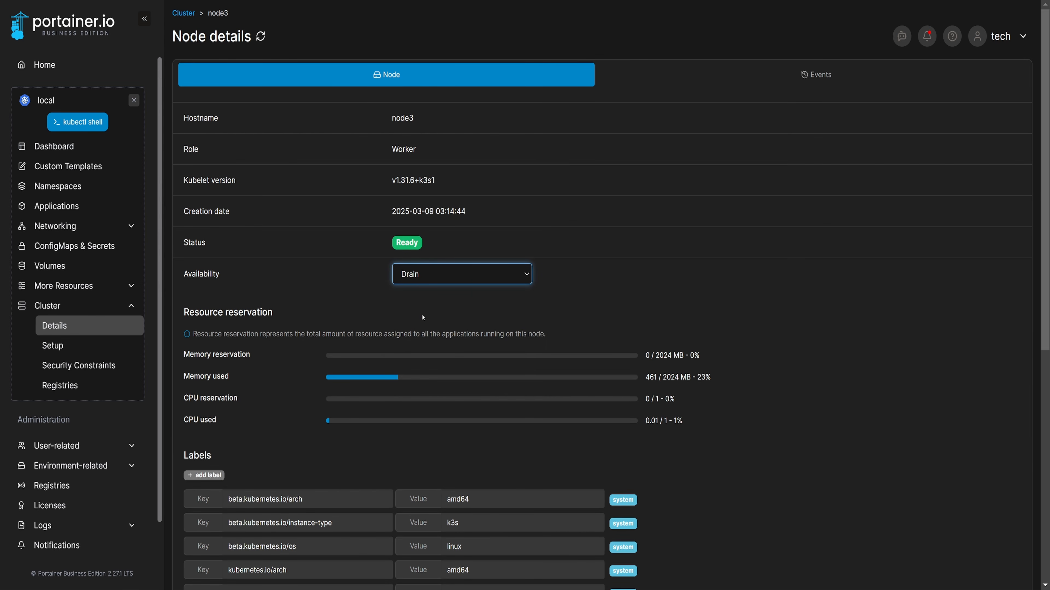
{"action": "scroll", "coordinate": [735, 379], "scroll_direction": "down", "scroll_amount": 5}
{"action": "left_click", "coordinate": [209, 397]}
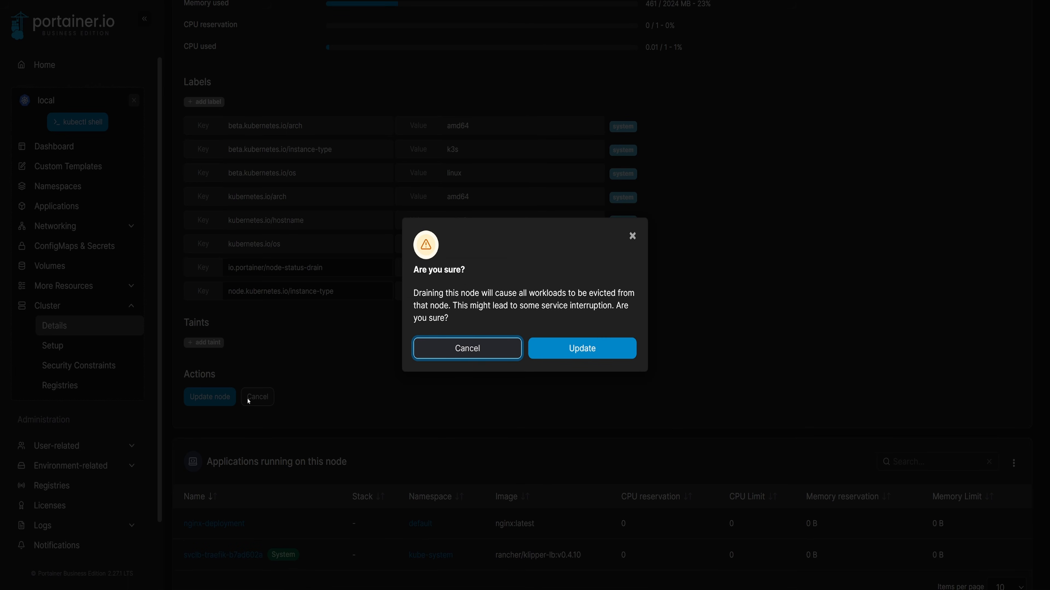
{"action": "left_click", "coordinate": [579, 351]}
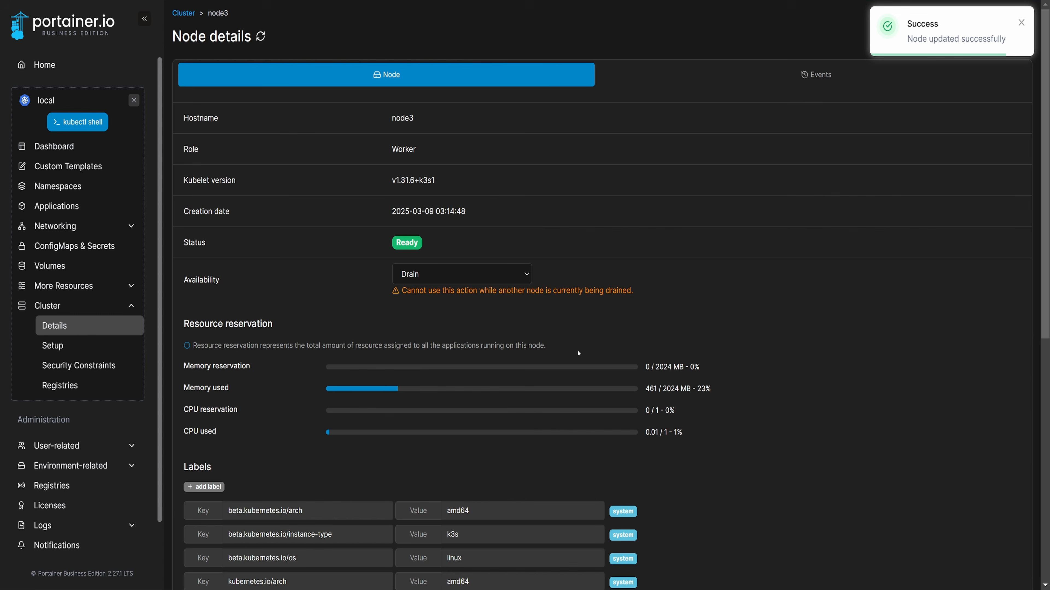
- Redeploy the nginx-deployment application with confirmation and check the status and node of its containers
{"action": "left_click", "coordinate": [57, 206]}
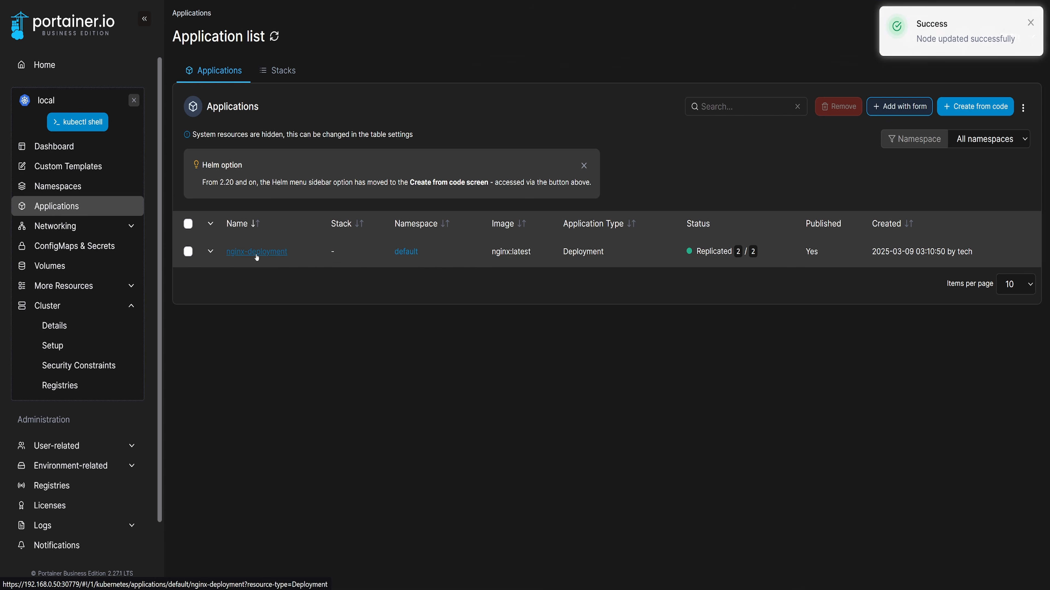
{"action": "left_click", "coordinate": [256, 253]}
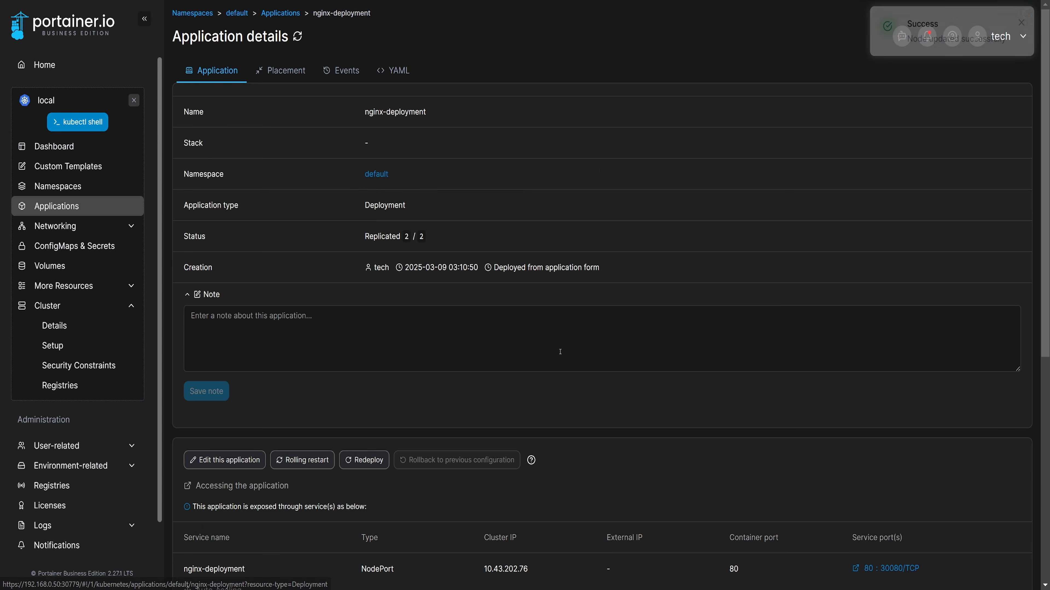
{"action": "scroll", "coordinate": [561, 352], "scroll_direction": "down", "scroll_amount": 9}
{"action": "left_click", "coordinate": [364, 80]}
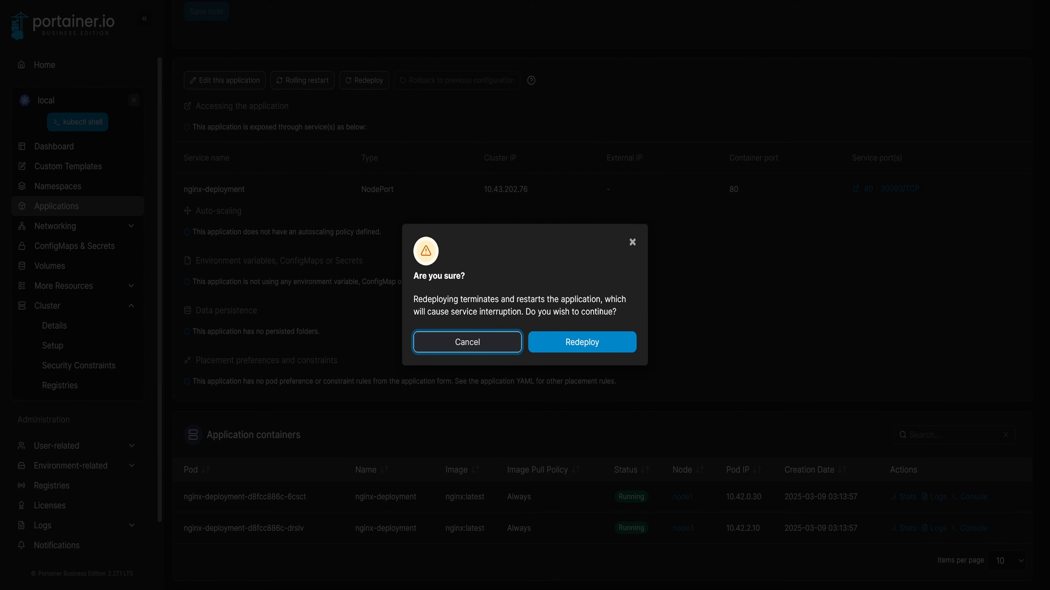
{"action": "left_click", "coordinate": [599, 336]}
{"action": "scroll", "coordinate": [546, 324], "scroll_direction": "up", "scroll_amount": 9}
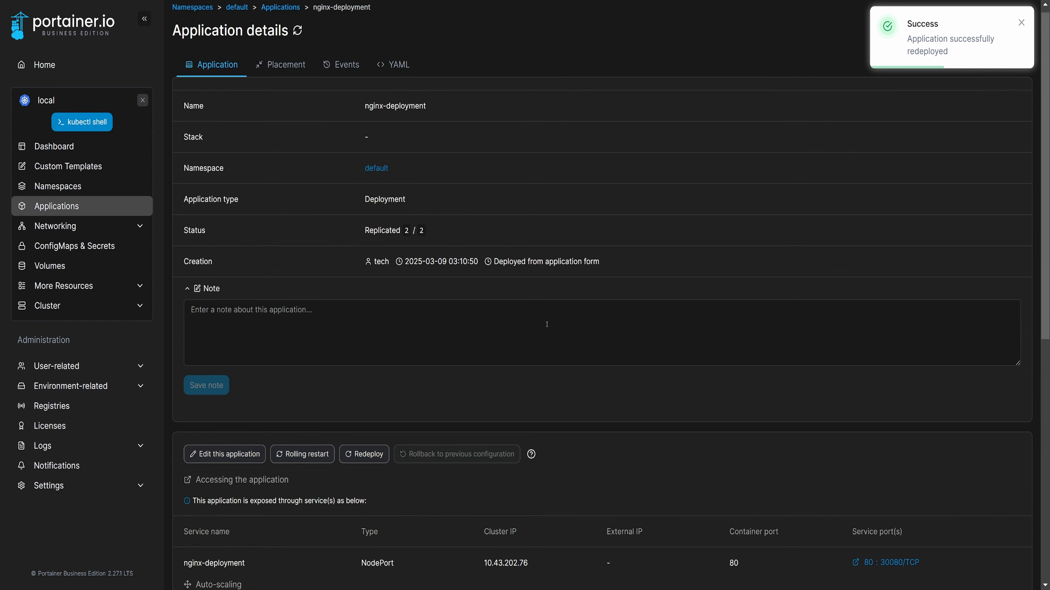
{"action": "scroll", "coordinate": [584, 324], "scroll_direction": "down", "scroll_amount": 9}
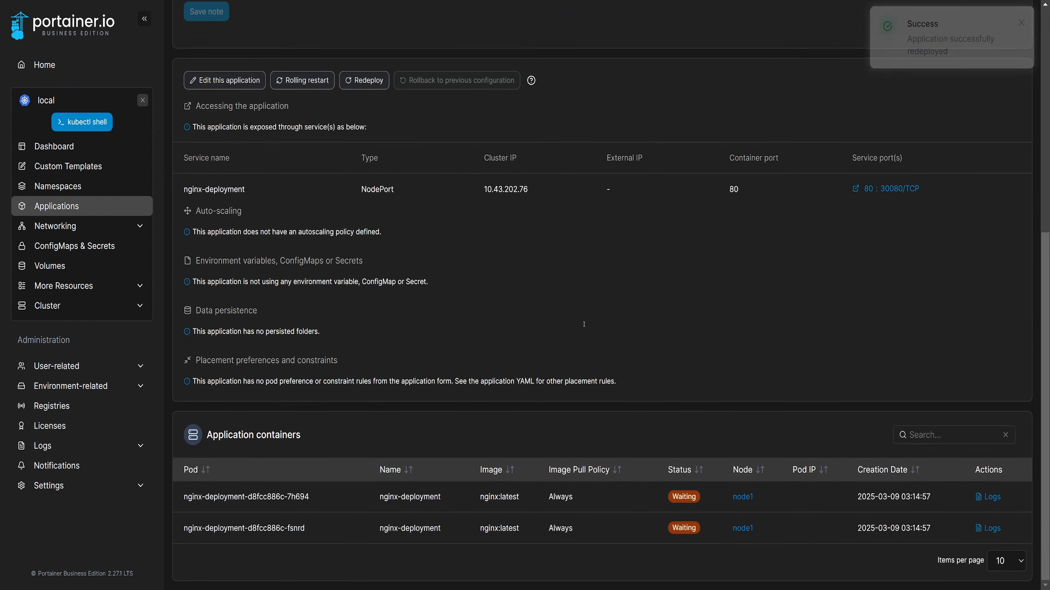
{"action": "scroll", "coordinate": [584, 324], "scroll_direction": "up", "scroll_amount": 9}
{"action": "scroll", "coordinate": [539, 269], "scroll_direction": "down", "scroll_amount": 9}
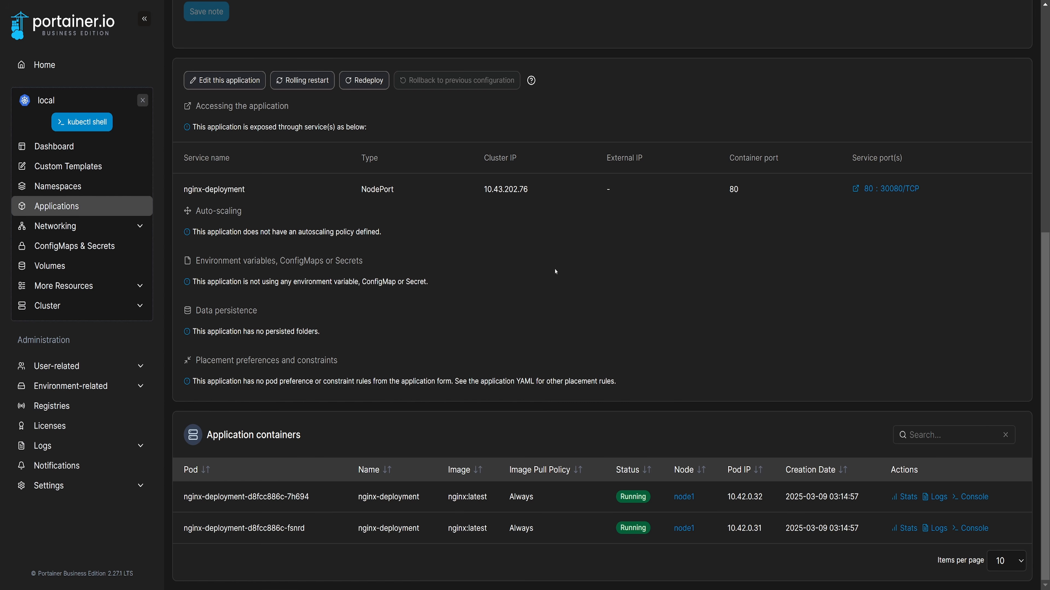
- Set node3's availability to Active in the cluster details and update the node
{"action": "left_click", "coordinate": [139, 306]}
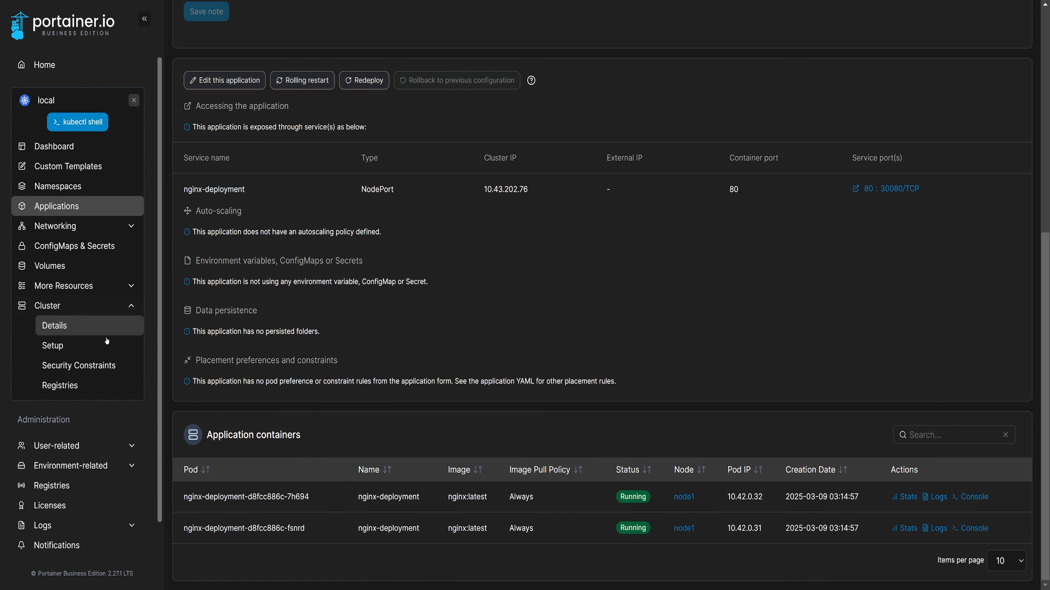
{"action": "left_click", "coordinate": [92, 331]}
{"action": "left_click", "coordinate": [200, 385]}
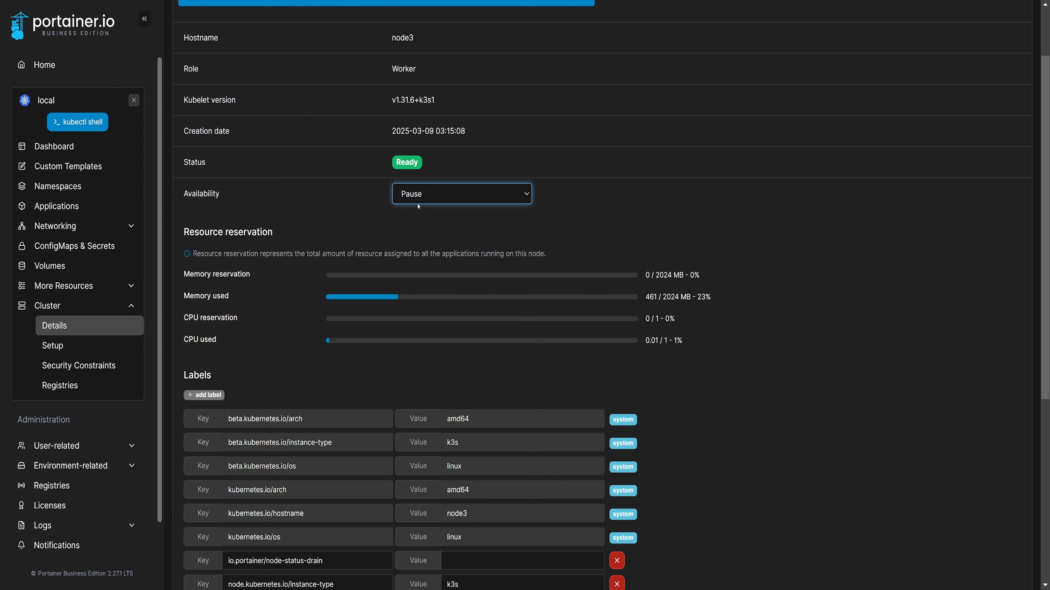
{"action": "left_click", "coordinate": [419, 201]}
{"action": "left_click", "coordinate": [419, 212]}
{"action": "scroll", "coordinate": [418, 212], "scroll_direction": "down", "scroll_amount": 7}
{"action": "left_click", "coordinate": [209, 401]}
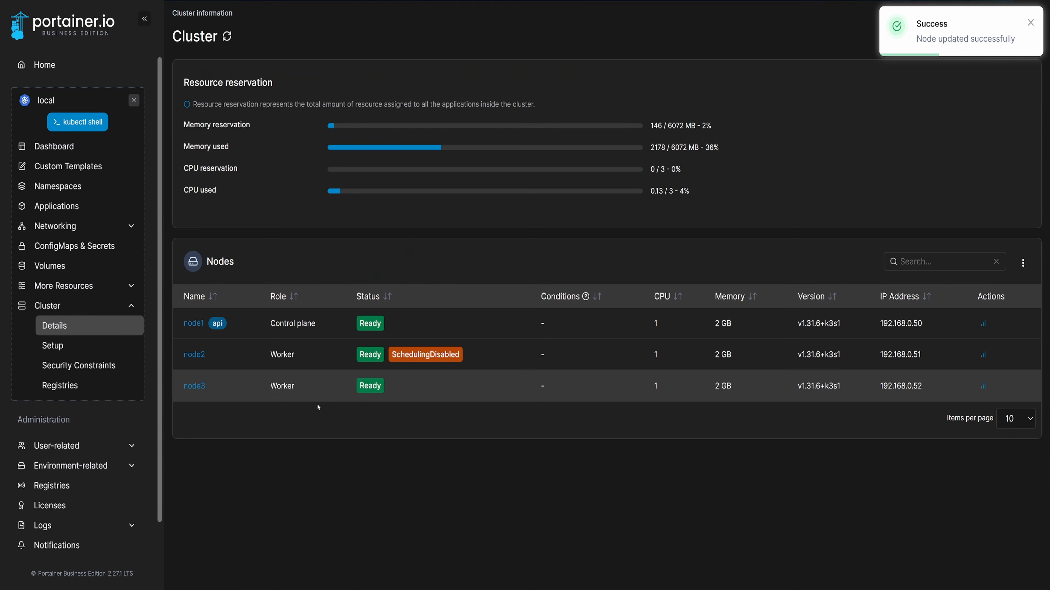
- Set node2's availability to Active and update the node
{"action": "left_click", "coordinate": [195, 354]}
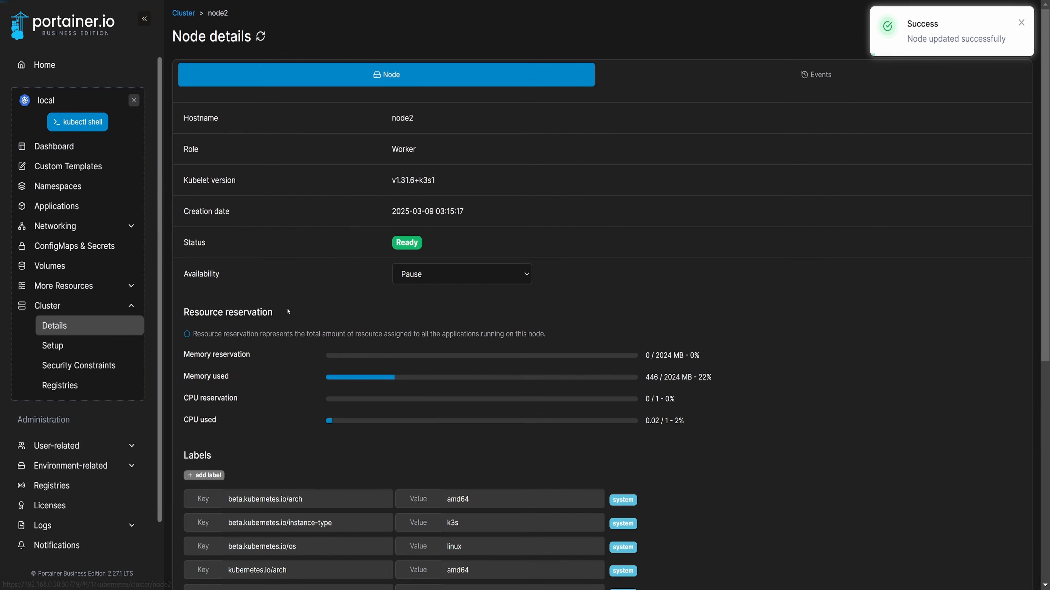
{"action": "left_click", "coordinate": [422, 274]}
{"action": "left_click", "coordinate": [424, 298]}
{"action": "scroll", "coordinate": [423, 299], "scroll_direction": "down", "scroll_amount": 7}
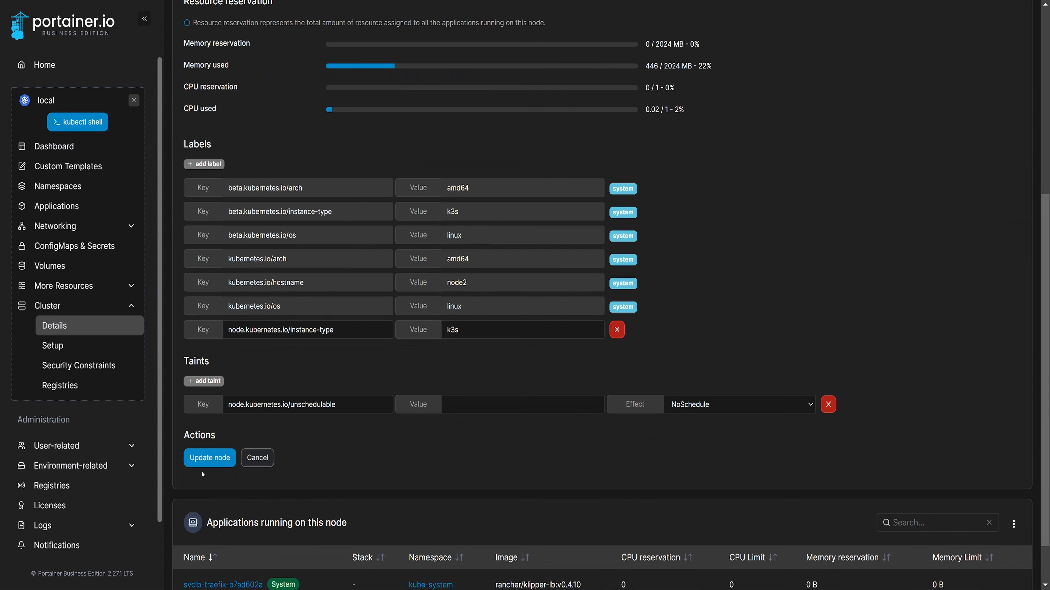
{"action": "left_click", "coordinate": [208, 459]}
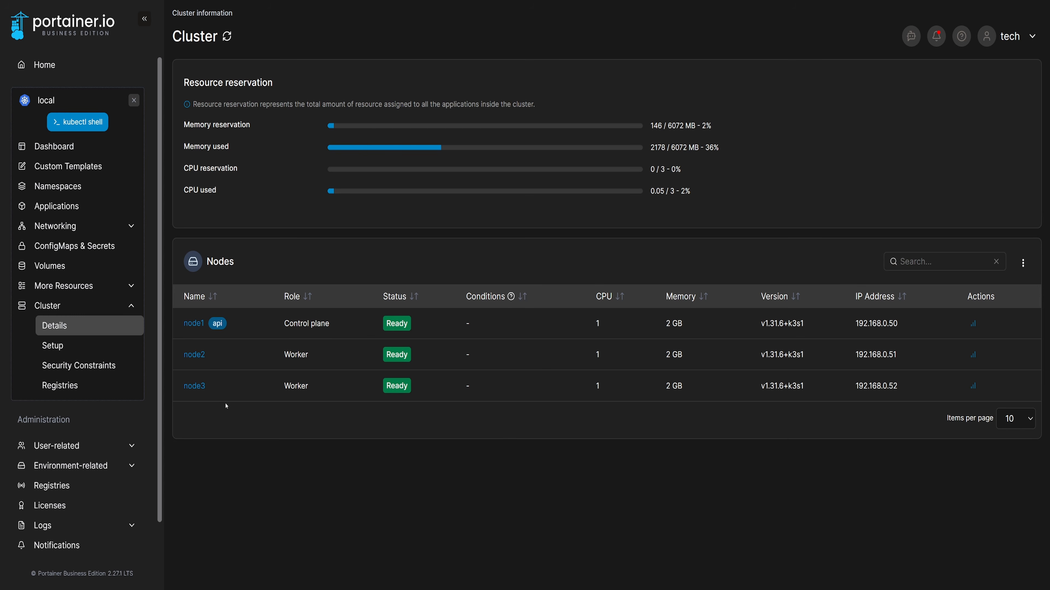
- Set the control plane node1's availability to Drain and confirm the node update
{"action": "left_click", "coordinate": [193, 323]}
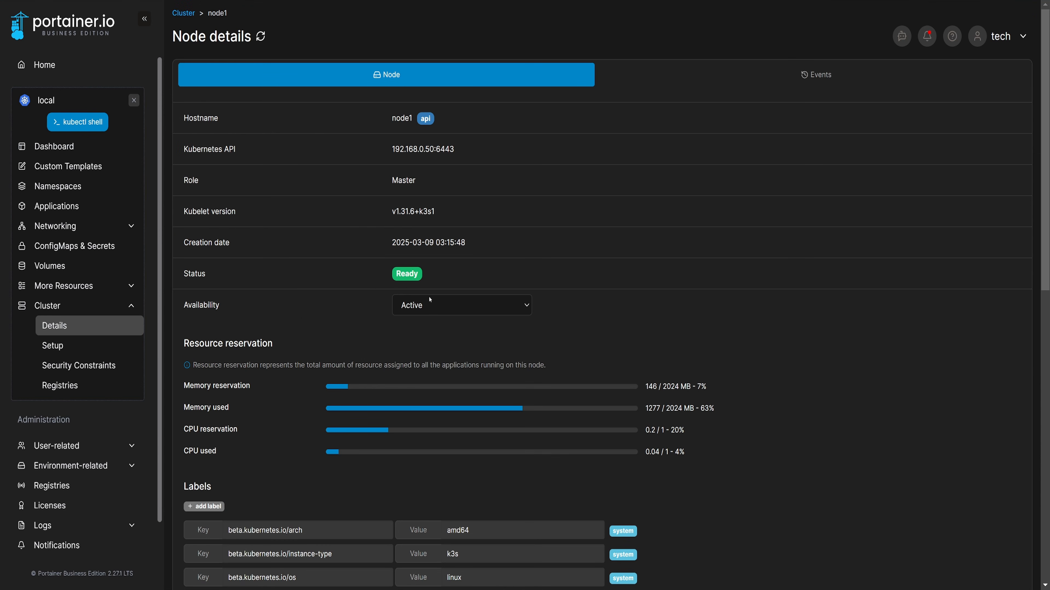
{"action": "left_click", "coordinate": [488, 305]}
{"action": "left_click", "coordinate": [418, 353]}
{"action": "scroll", "coordinate": [364, 348], "scroll_direction": "down", "scroll_amount": 8}
{"action": "left_click", "coordinate": [210, 451]}
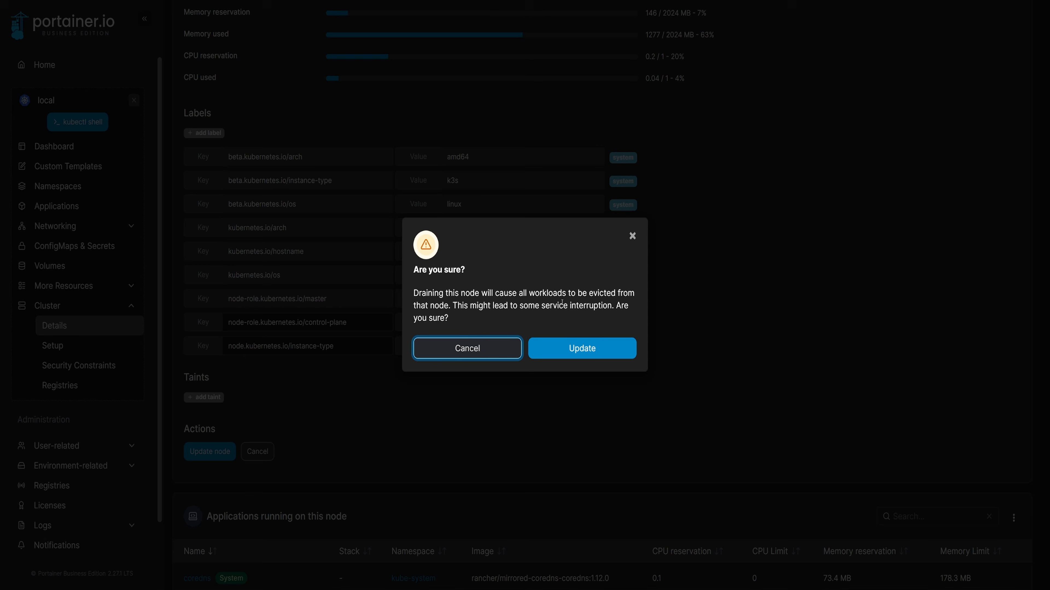
{"action": "left_click", "coordinate": [582, 348]}
- Reopen nginx-deployment, redeploy it with confirmation and check which nodes its application containers run on
{"action": "left_click", "coordinate": [62, 206]}
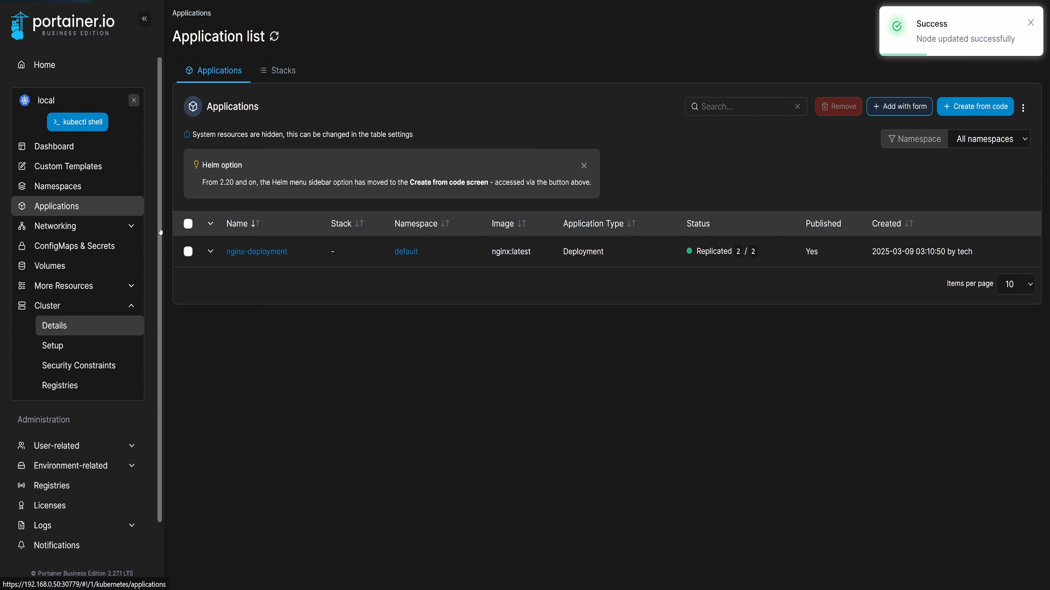
{"action": "left_click", "coordinate": [243, 253]}
{"action": "scroll", "coordinate": [468, 425], "scroll_direction": "down", "scroll_amount": 10}
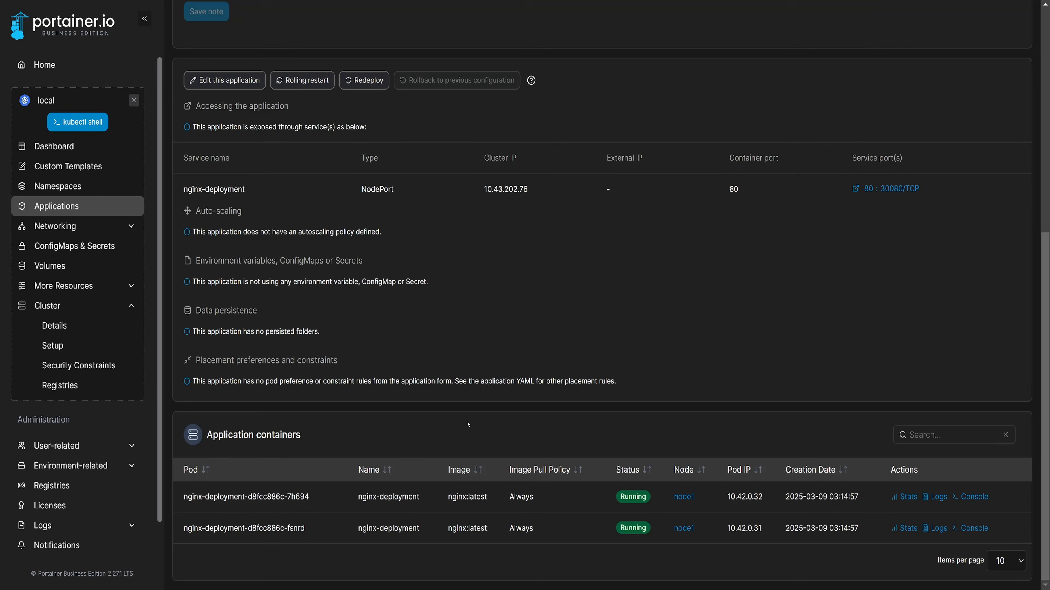
{"action": "left_click", "coordinate": [364, 80]}
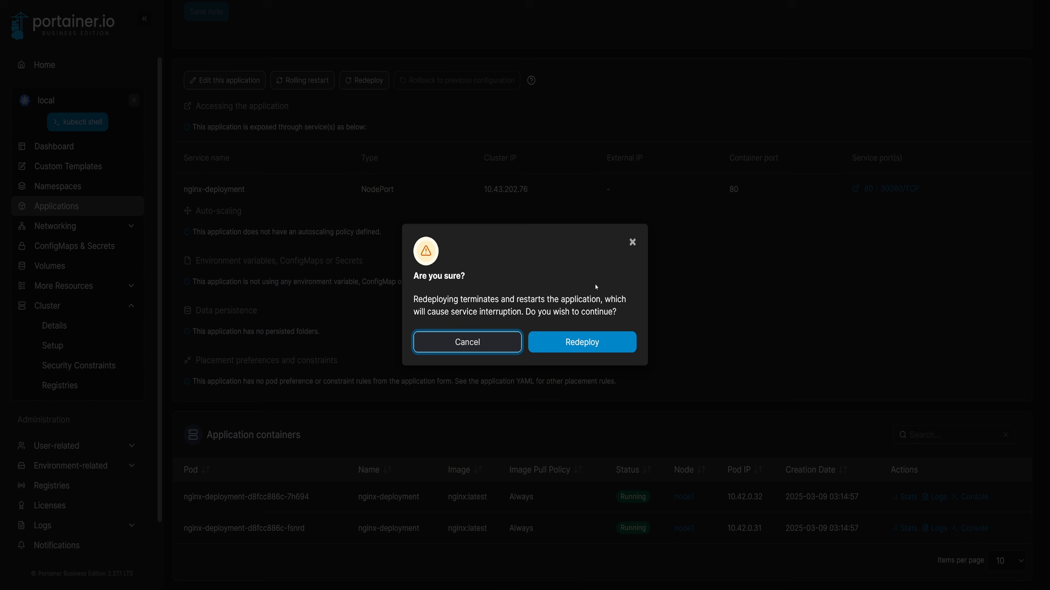
{"action": "left_click", "coordinate": [600, 341]}
{"action": "scroll", "coordinate": [440, 372], "scroll_direction": "down", "scroll_amount": 2}
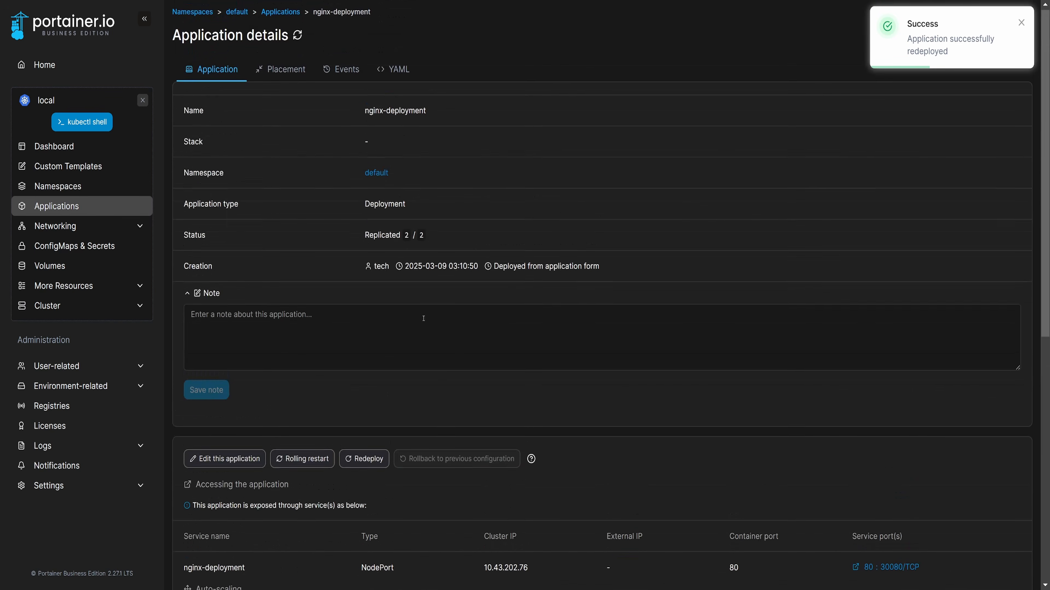
{"action": "scroll", "coordinate": [554, 388], "scroll_direction": "down", "scroll_amount": 6}
{"action": "scroll", "coordinate": [554, 388], "scroll_direction": "down", "scroll_amount": 2}
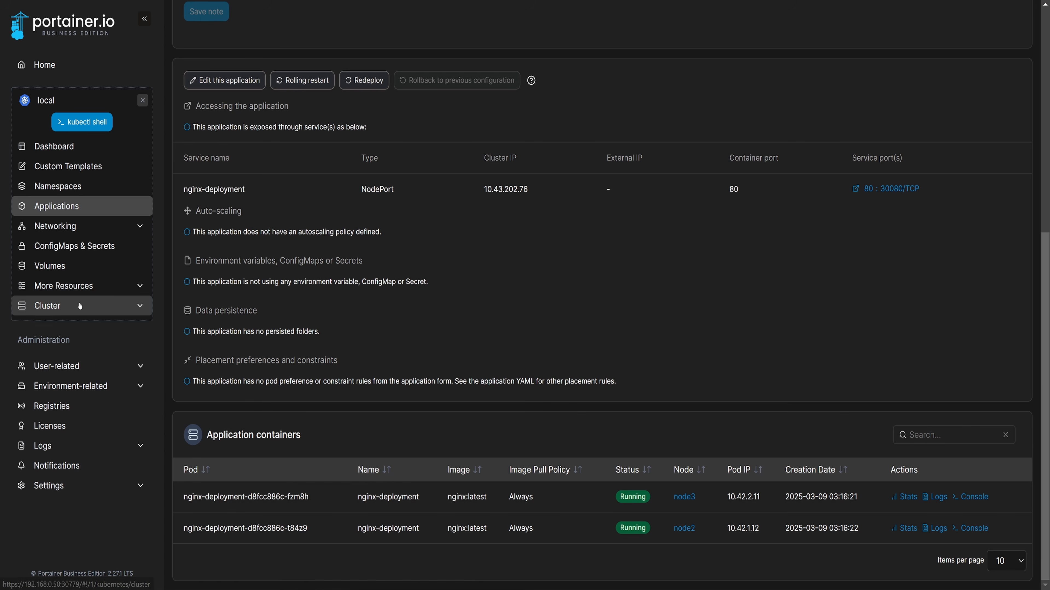
- Set the control plane node1's availability to Active in the cluster details and update the node
{"action": "left_click", "coordinate": [66, 306]}
{"action": "left_click", "coordinate": [198, 326]}
{"action": "left_click", "coordinate": [465, 305]}
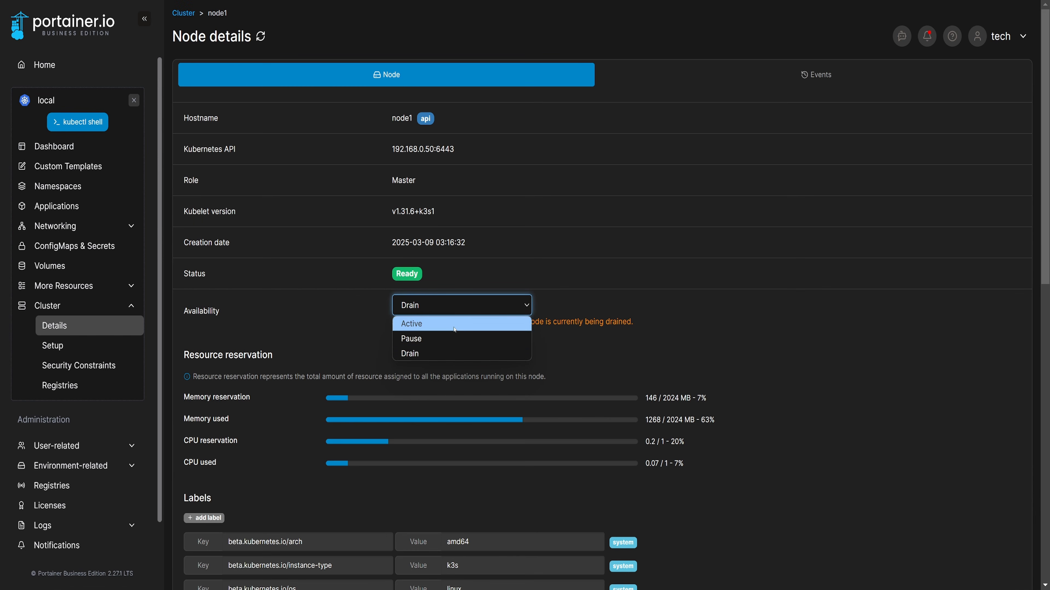
{"action": "left_click", "coordinate": [454, 323]}
{"action": "scroll", "coordinate": [322, 409], "scroll_direction": "down", "scroll_amount": 10}
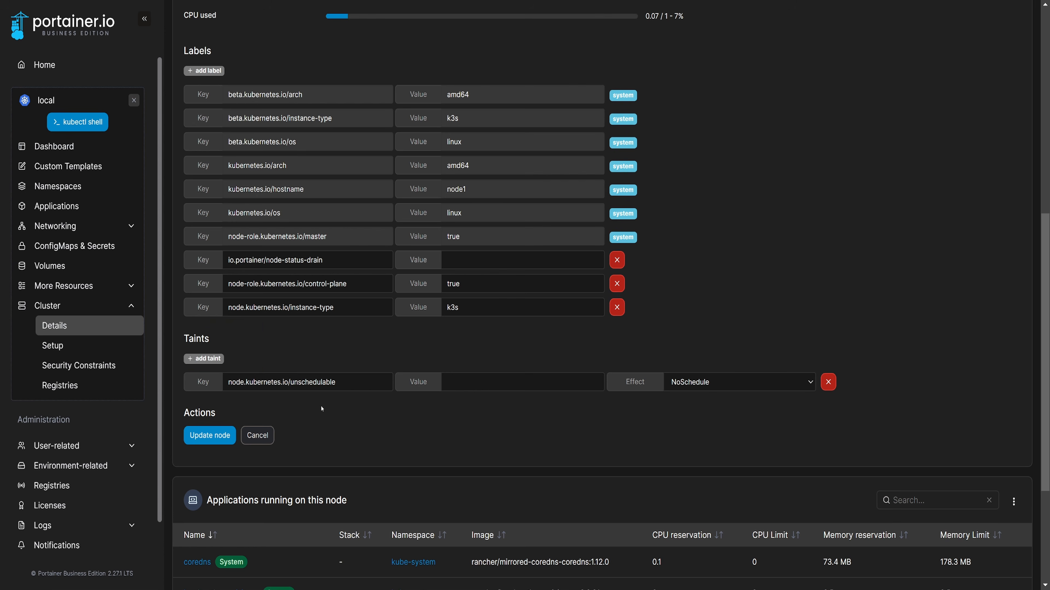
{"action": "left_click", "coordinate": [209, 435]}
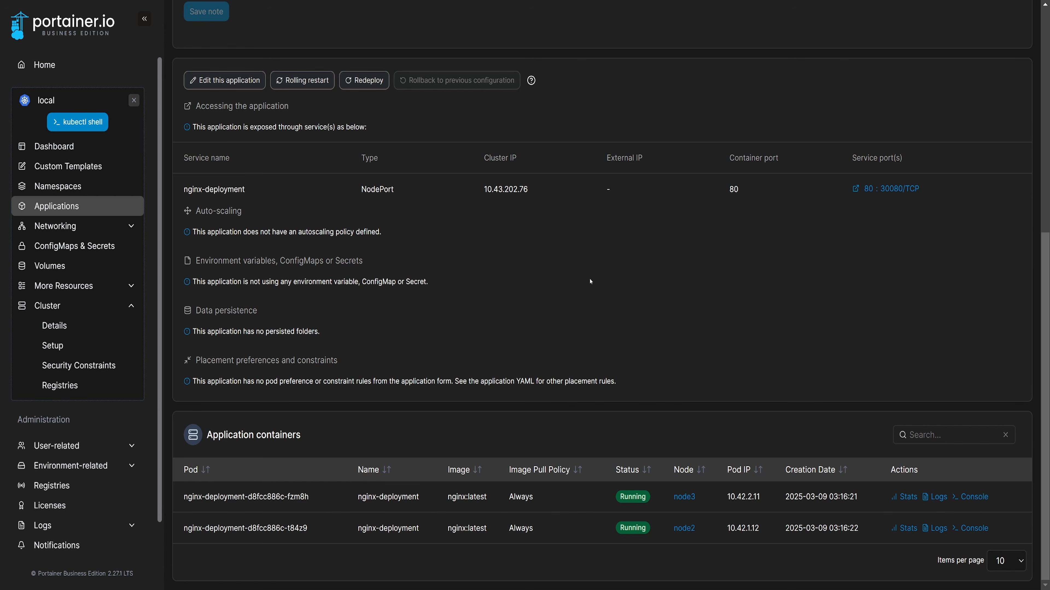
- Open nginx-deployment for editing and raise its replicated instance count to 10
{"action": "scroll", "coordinate": [572, 279], "scroll_direction": "up", "scroll_amount": 7}
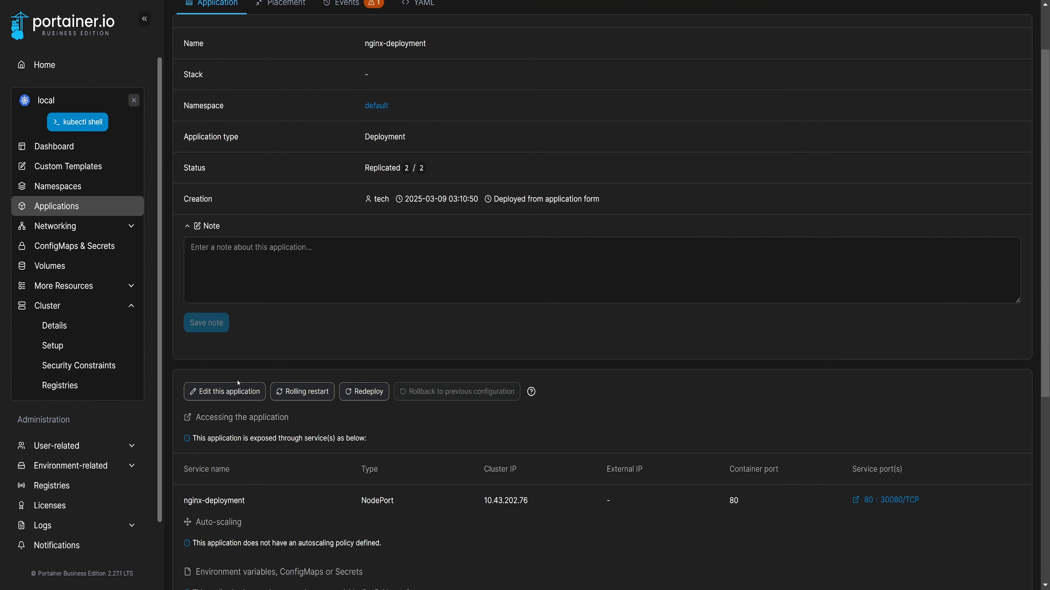
{"action": "left_click", "coordinate": [231, 391]}
{"action": "scroll", "coordinate": [479, 366], "scroll_direction": "down", "scroll_amount": 7}
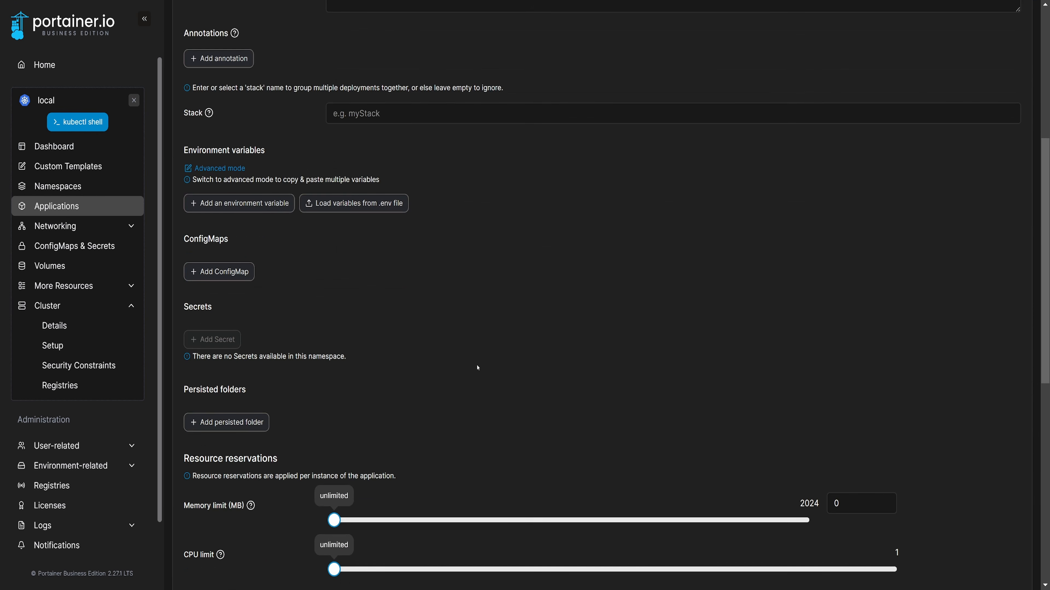
{"action": "scroll", "coordinate": [477, 368], "scroll_direction": "down", "scroll_amount": 9}
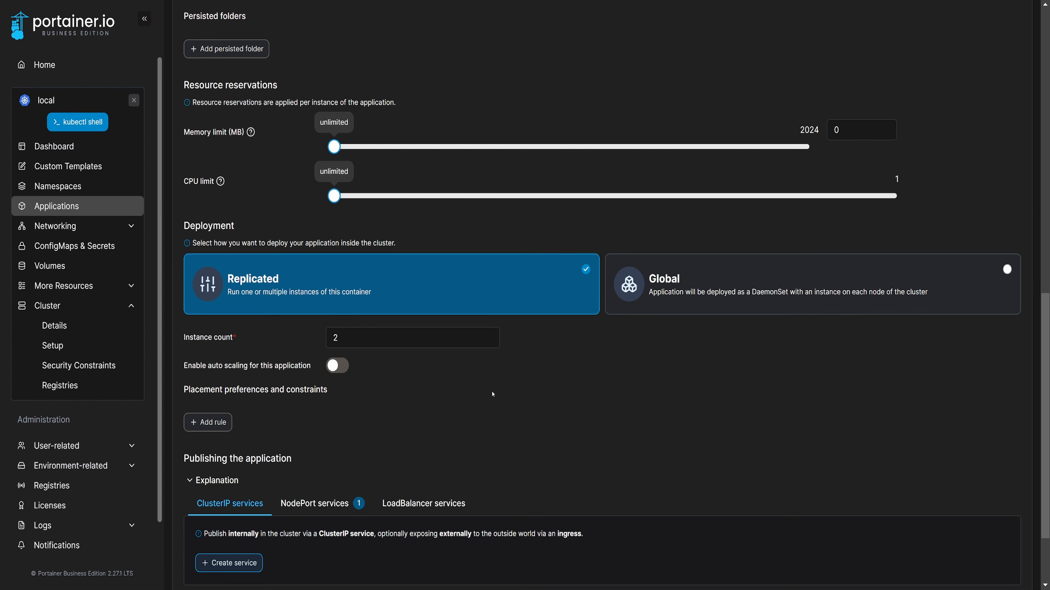
{"action": "left_click", "coordinate": [489, 334]}
{"action": "left_click", "coordinate": [489, 334]}
{"action": "left_click", "coordinate": [488, 334]}
{"action": "left_click", "coordinate": [488, 334]}
{"action": "left_click", "coordinate": [489, 334]}
{"action": "left_click", "coordinate": [489, 334]}
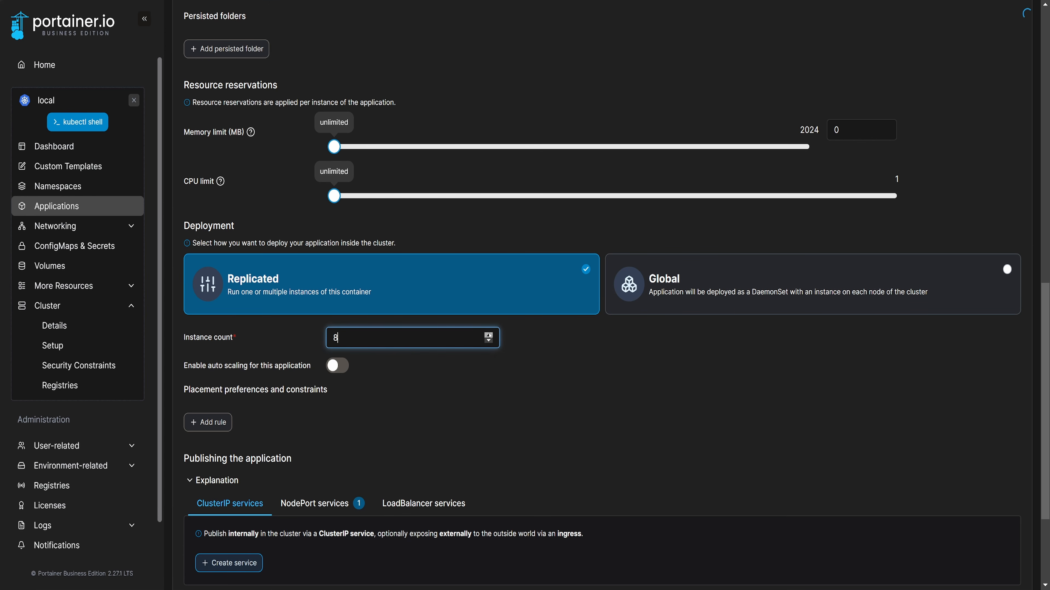
{"action": "left_click", "coordinate": [489, 334]}
{"action": "left_click", "coordinate": [488, 334]}
{"action": "scroll", "coordinate": [577, 431], "scroll_direction": "down", "scroll_amount": 3}
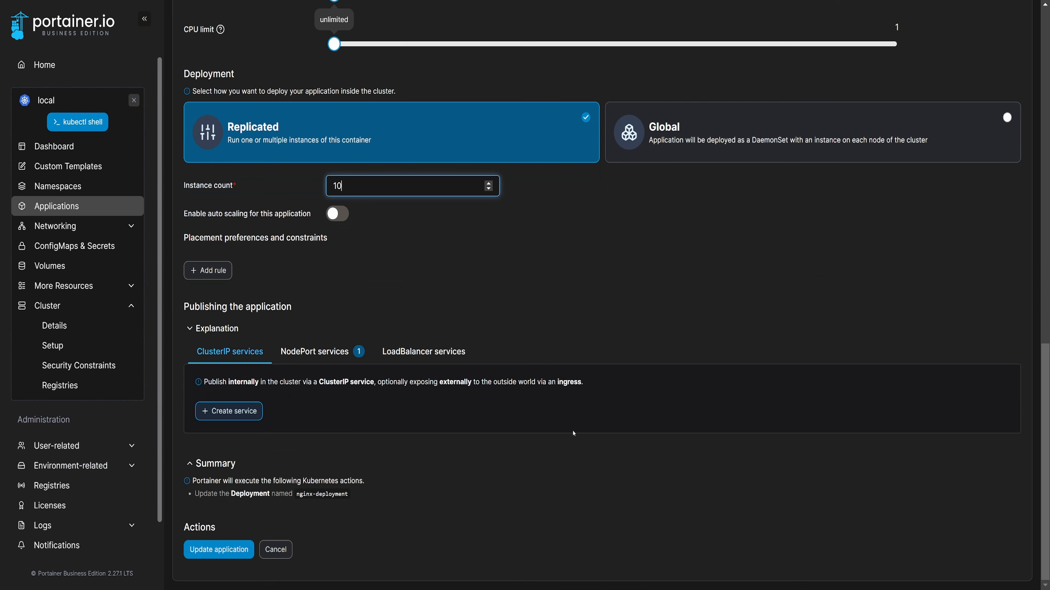
- Apply the nginx-deployment update with confirmation and check how its application containers are spread across the nodes
{"action": "left_click", "coordinate": [211, 547]}
{"action": "left_click", "coordinate": [582, 346]}
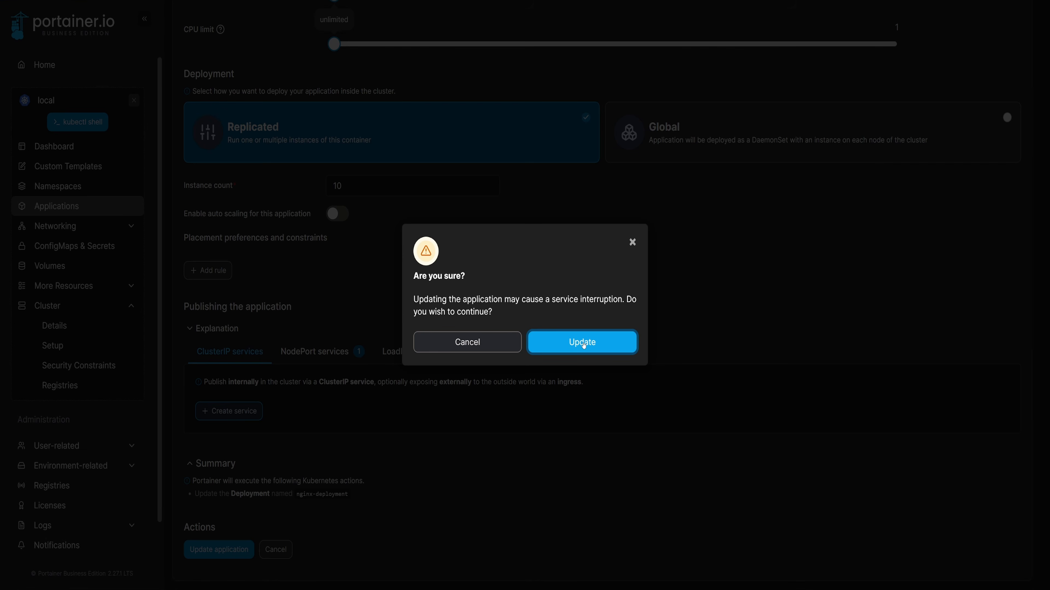
{"action": "scroll", "coordinate": [493, 382], "scroll_direction": "up", "scroll_amount": 12}
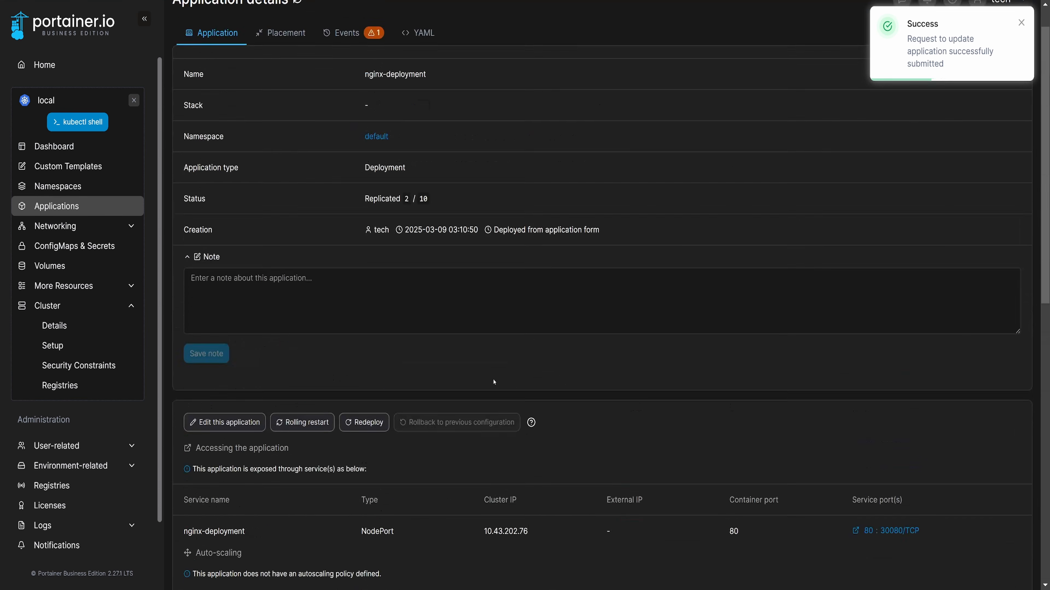
{"action": "scroll", "coordinate": [487, 342], "scroll_direction": "down", "scroll_amount": 13}
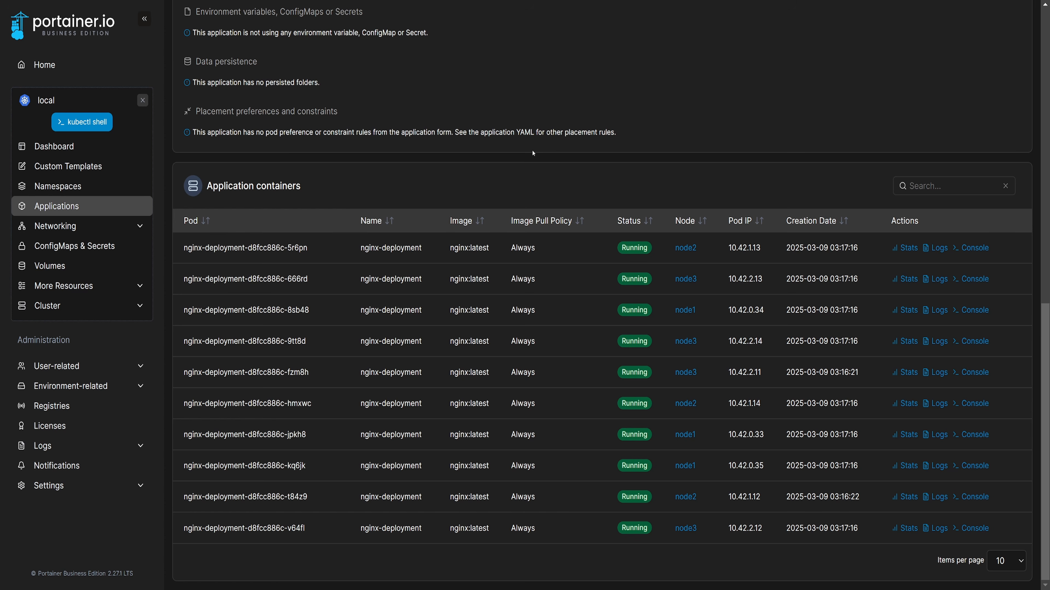
- Edit nginx-deployment again and reduce its replicated instance count to 3
{"action": "scroll", "coordinate": [489, 175], "scroll_direction": "up", "scroll_amount": 10}
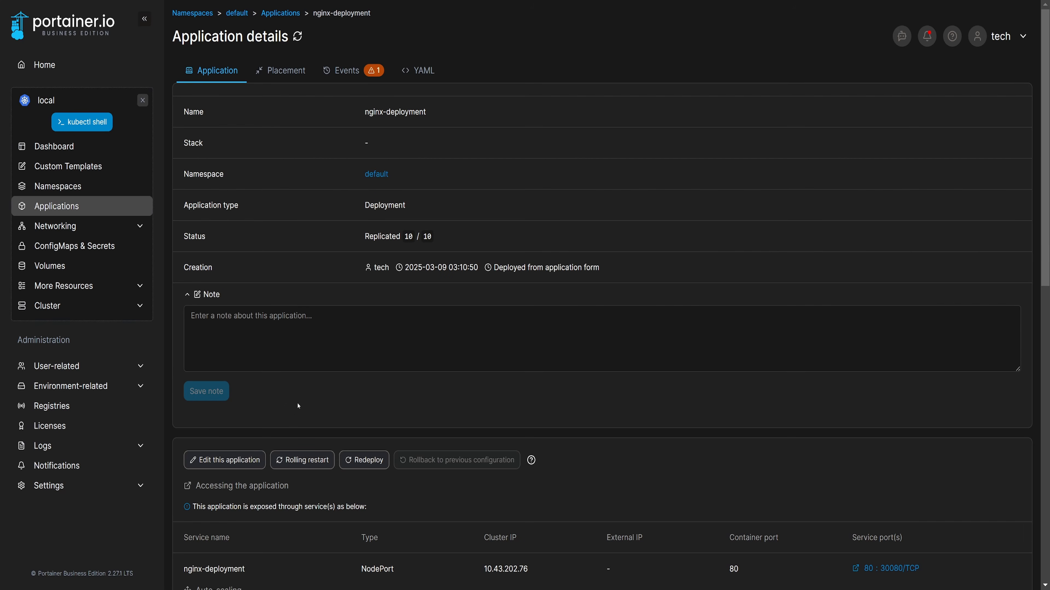
{"action": "left_click", "coordinate": [226, 460]}
{"action": "scroll", "coordinate": [450, 309], "scroll_direction": "down", "scroll_amount": 8}
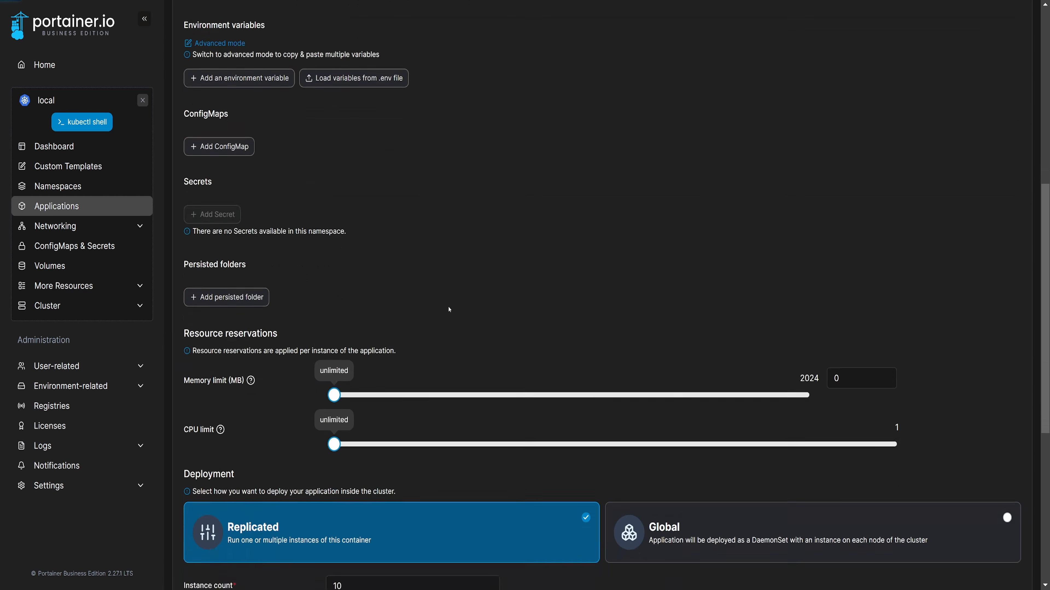
{"action": "scroll", "coordinate": [450, 309], "scroll_direction": "down", "scroll_amount": 7}
{"action": "left_click", "coordinate": [491, 243]}
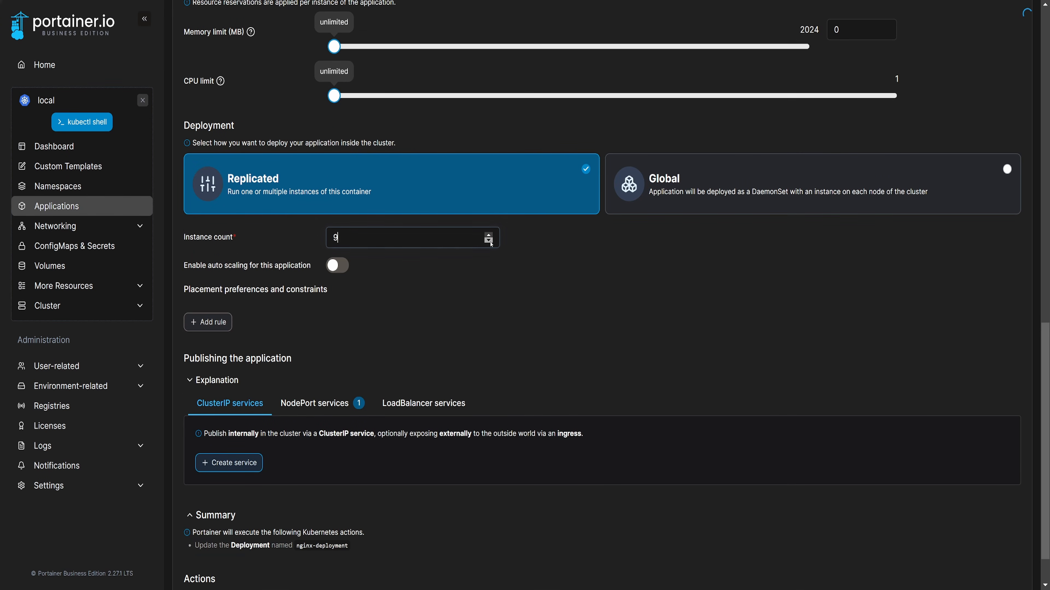
{"action": "left_click", "coordinate": [491, 243]}
{"action": "left_click", "coordinate": [491, 243]}
{"action": "left_click", "coordinate": [490, 243]}
{"action": "left_click", "coordinate": [490, 243]}
{"action": "left_click", "coordinate": [491, 243]}
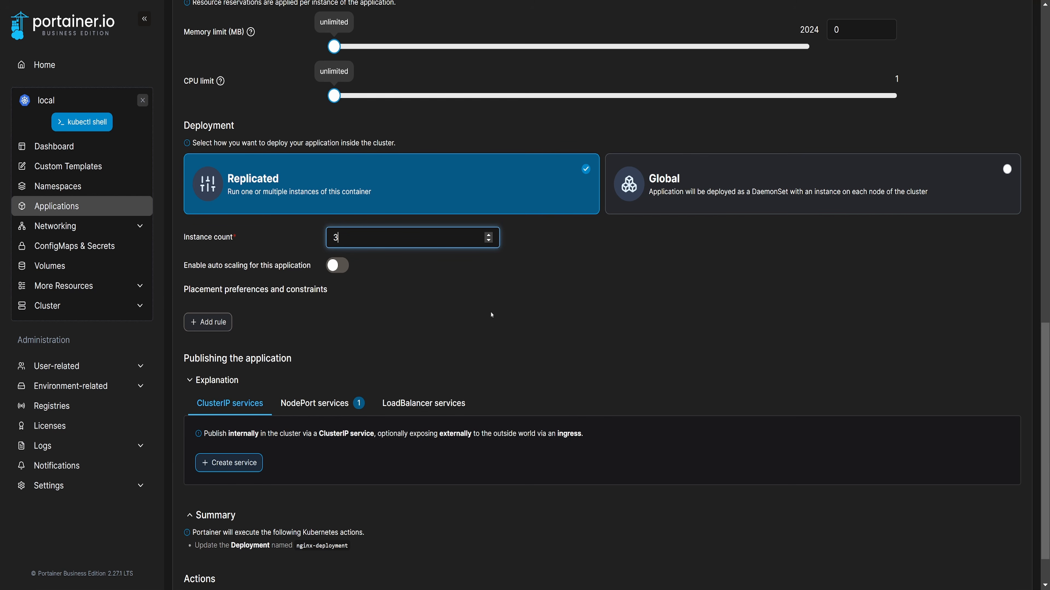
- Submit the reduced instance count for nginx-deployment and confirm the application update
{"action": "scroll", "coordinate": [491, 315], "scroll_direction": "down", "scroll_amount": 2}
{"action": "left_click", "coordinate": [218, 550]}
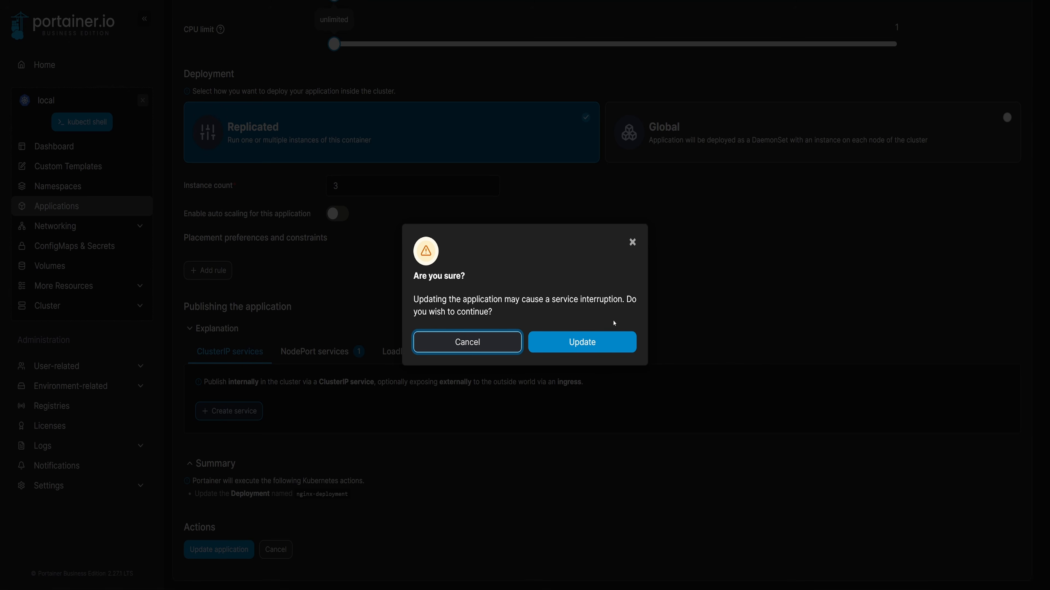
{"action": "left_click", "coordinate": [602, 340]}
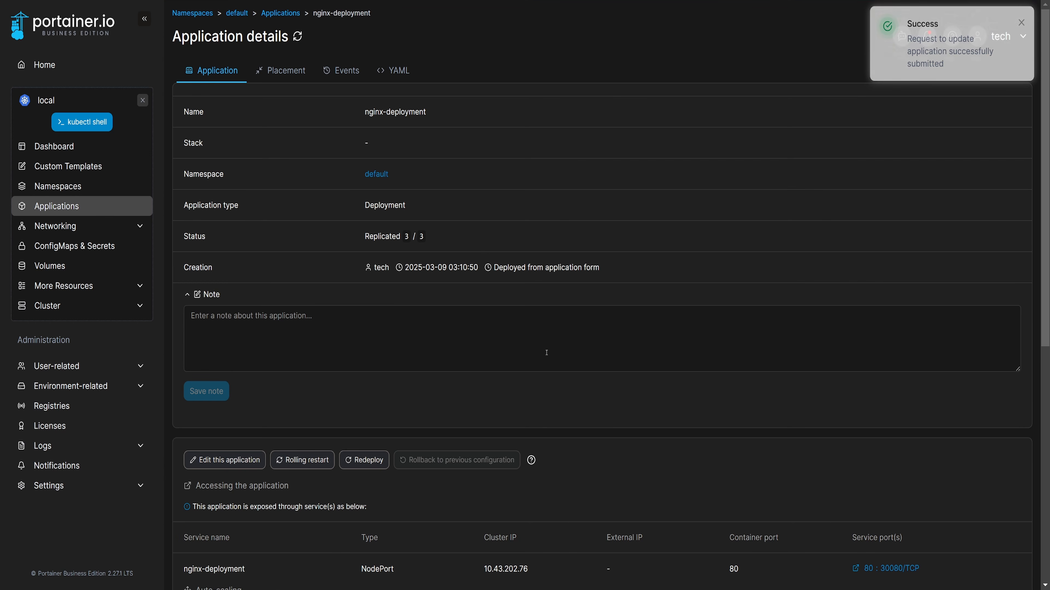
- Check which nodes the remaining application containers run on and review the status of all nodes in the cluster details
{"action": "scroll", "coordinate": [547, 353], "scroll_direction": "down", "scroll_amount": 10}
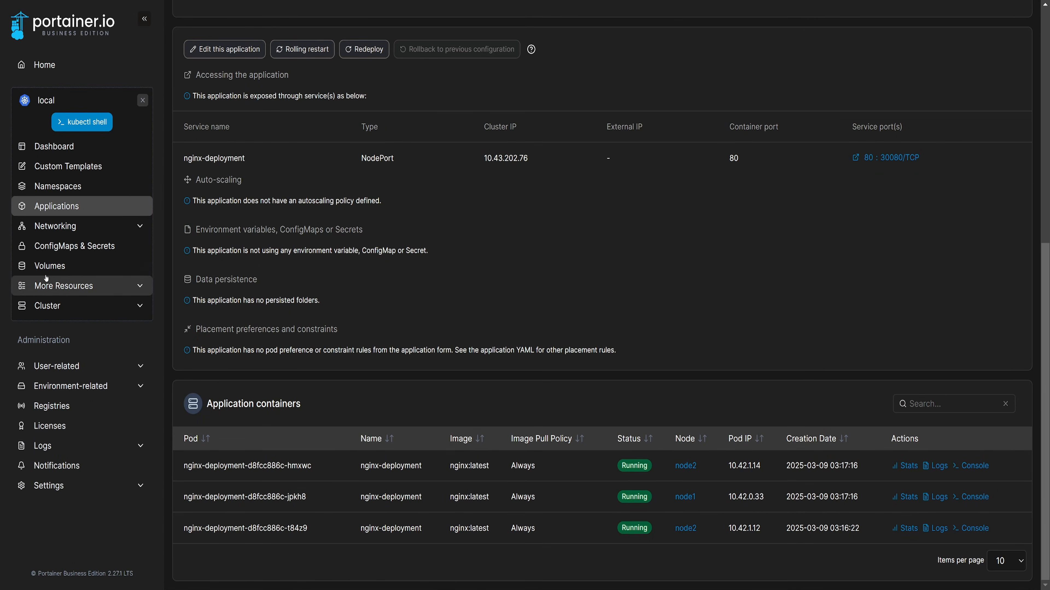
{"action": "left_click", "coordinate": [58, 306]}
{"action": "left_click", "coordinate": [66, 326]}
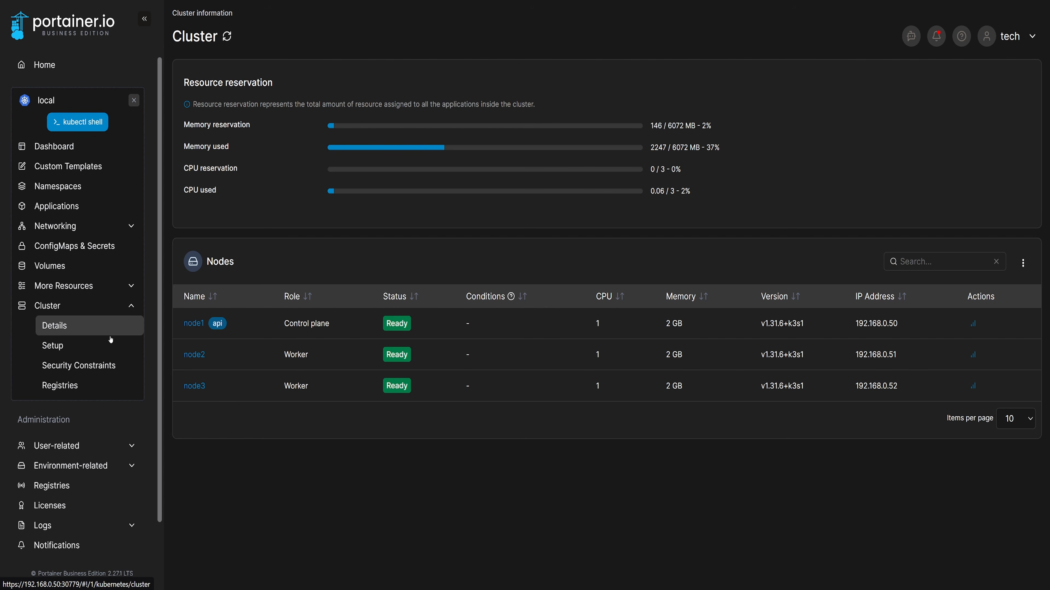
- Reopen nginx-deployment from the application list, redeploy it with confirmation and check its containers' status and node placement
{"action": "left_click", "coordinate": [83, 205]}
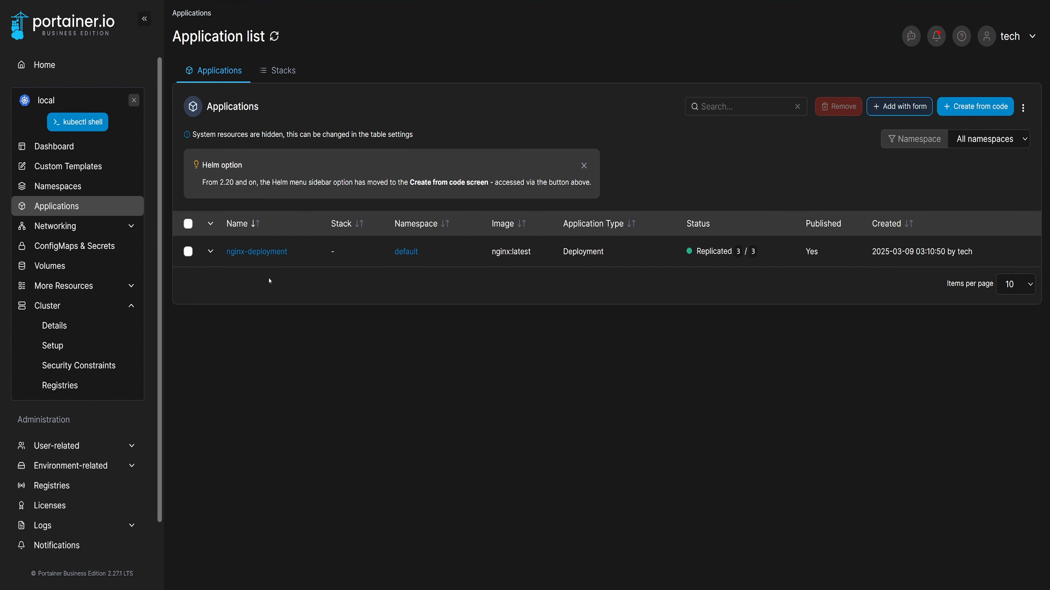
{"action": "left_click", "coordinate": [269, 254]}
{"action": "scroll", "coordinate": [423, 415], "scroll_direction": "down", "scroll_amount": 10}
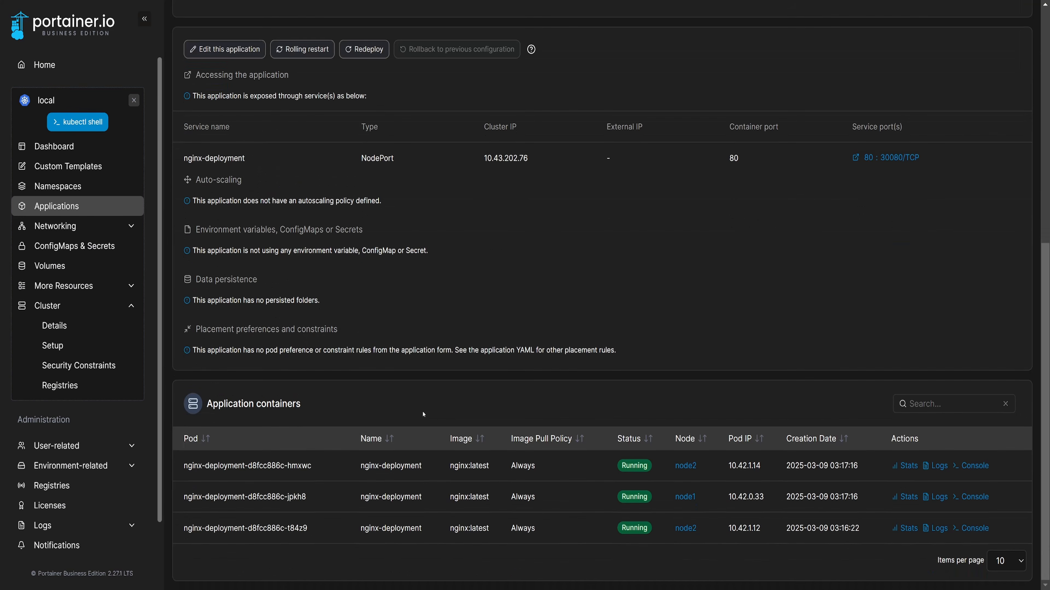
{"action": "left_click", "coordinate": [364, 49]}
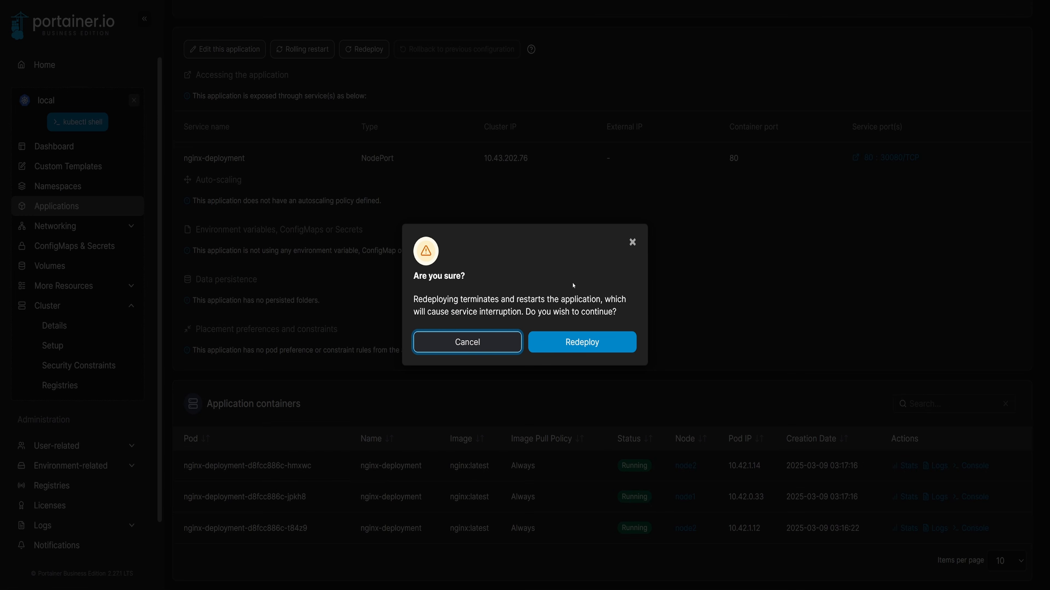
{"action": "left_click", "coordinate": [581, 342]}
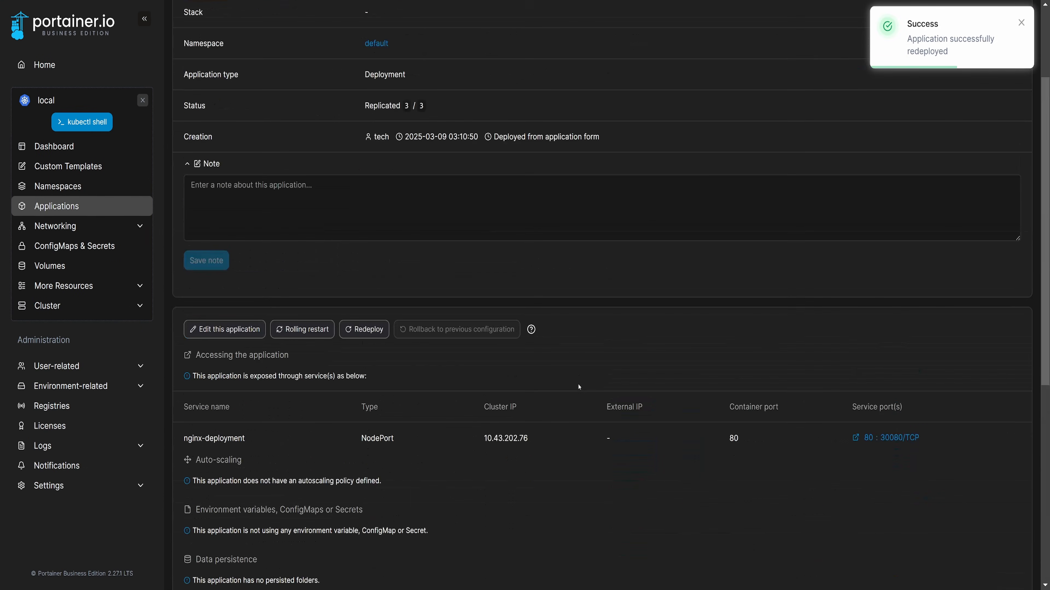
{"action": "scroll", "coordinate": [482, 353], "scroll_direction": "down", "scroll_amount": 10}
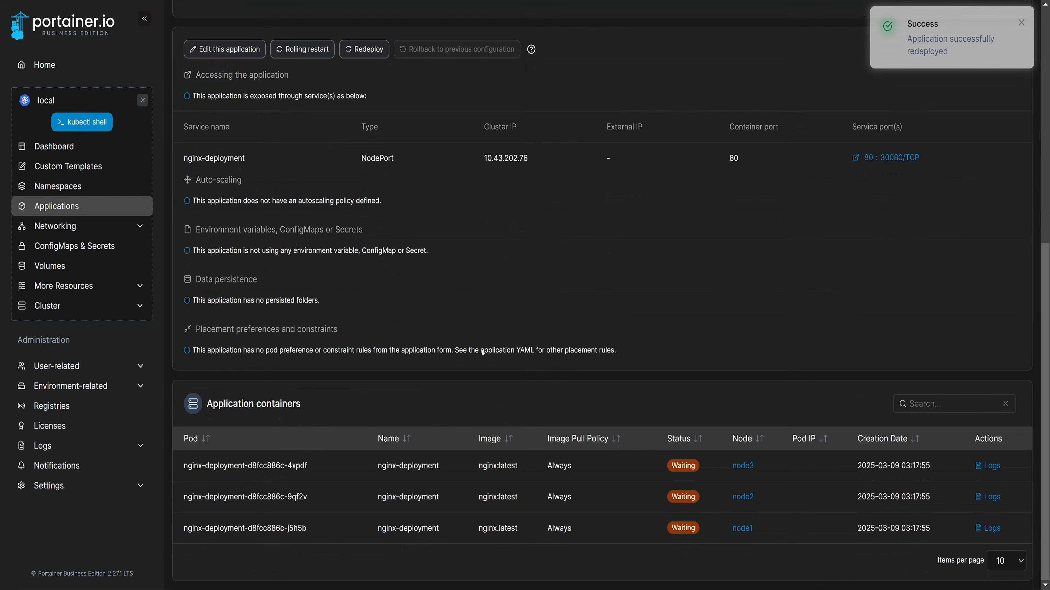
{"action": "scroll", "coordinate": [328, 236], "scroll_direction": "up", "scroll_amount": 10}
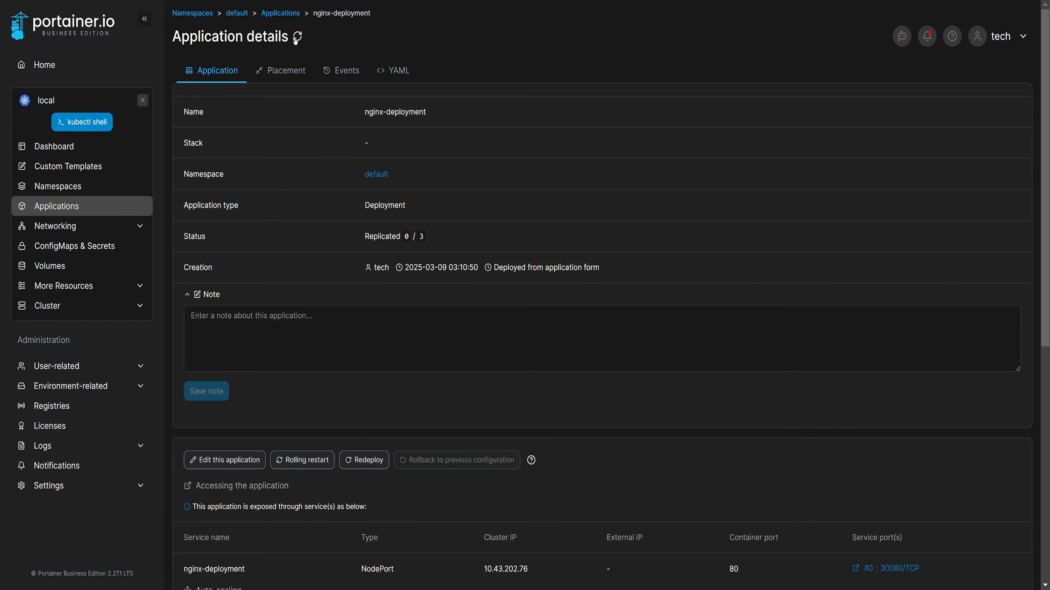
{"action": "scroll", "coordinate": [470, 344], "scroll_direction": "down", "scroll_amount": 10}
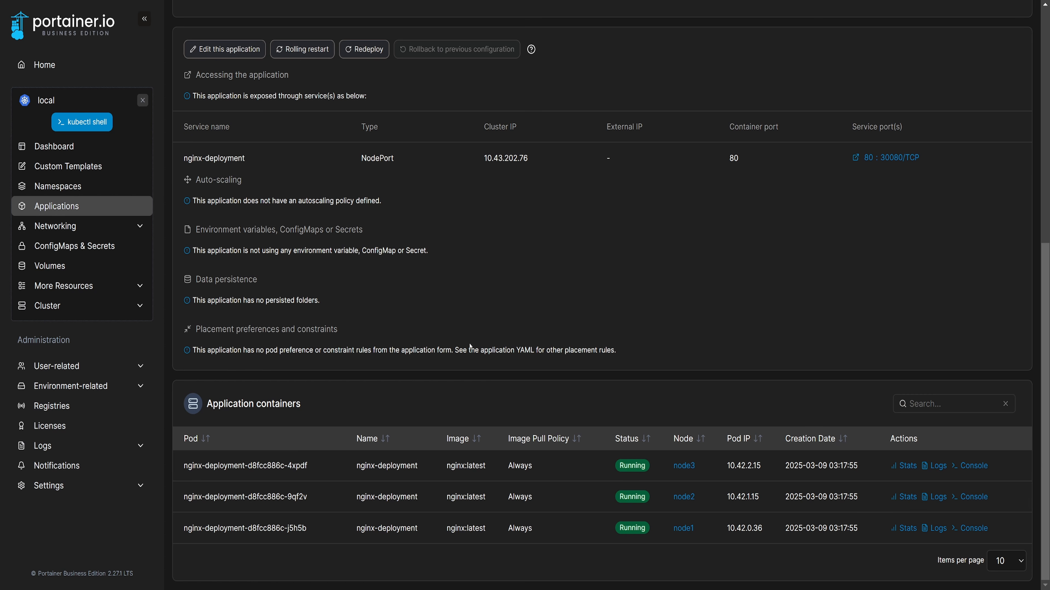
- Examine nginx-deployment's placement, events and expanded YAML manifest, and return to its application overview
{"action": "left_click", "coordinate": [281, 71]}
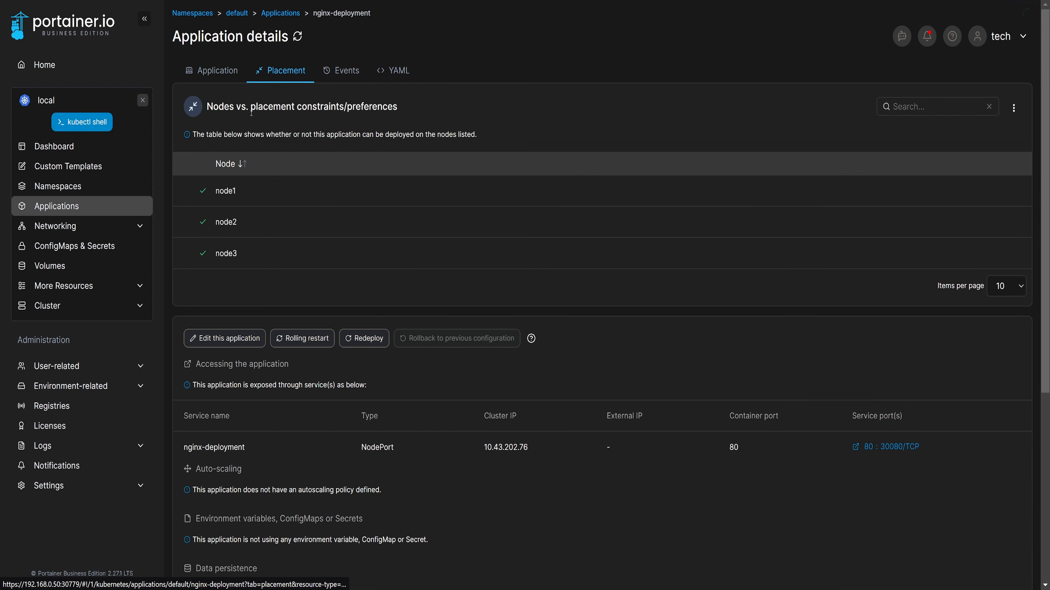
{"action": "left_click", "coordinate": [339, 71]}
{"action": "left_click", "coordinate": [393, 71]}
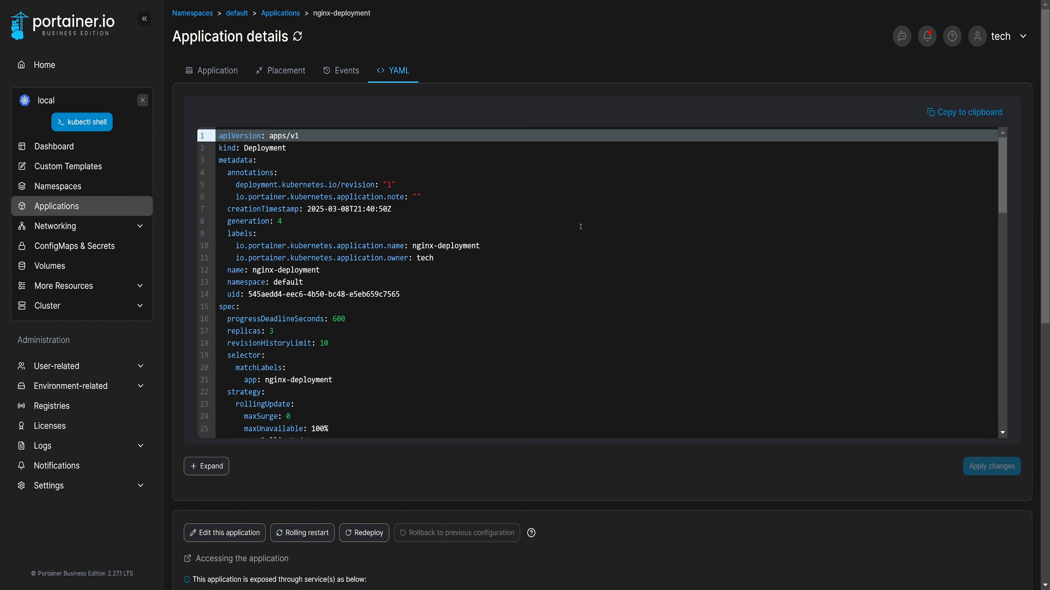
{"action": "scroll", "coordinate": [581, 227], "scroll_direction": "down", "scroll_amount": 20}
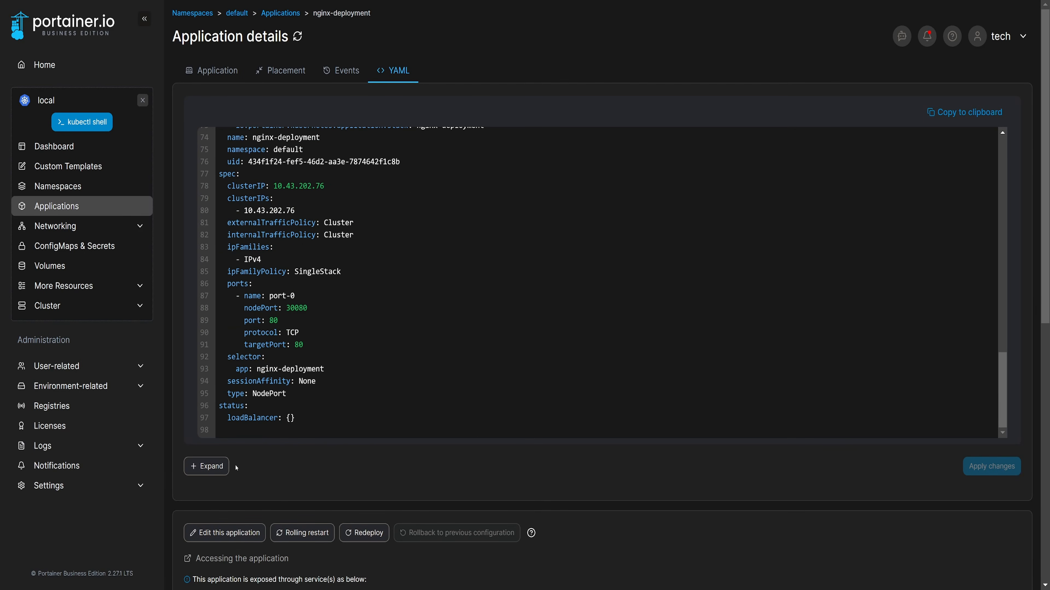
{"action": "left_click", "coordinate": [223, 466]}
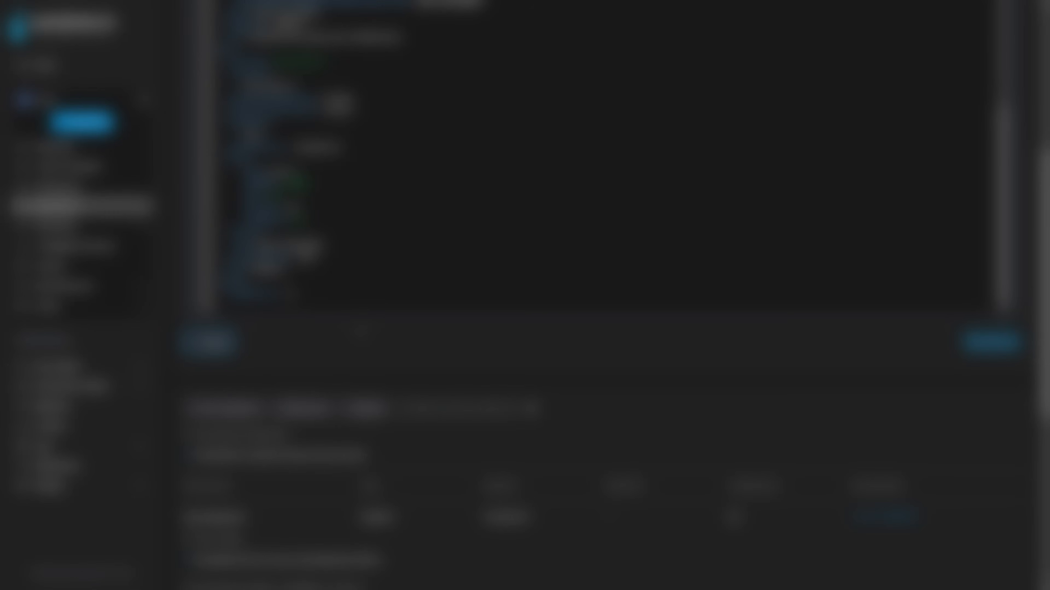
{"action": "scroll", "coordinate": [581, 227], "scroll_direction": "up", "scroll_amount": 20}
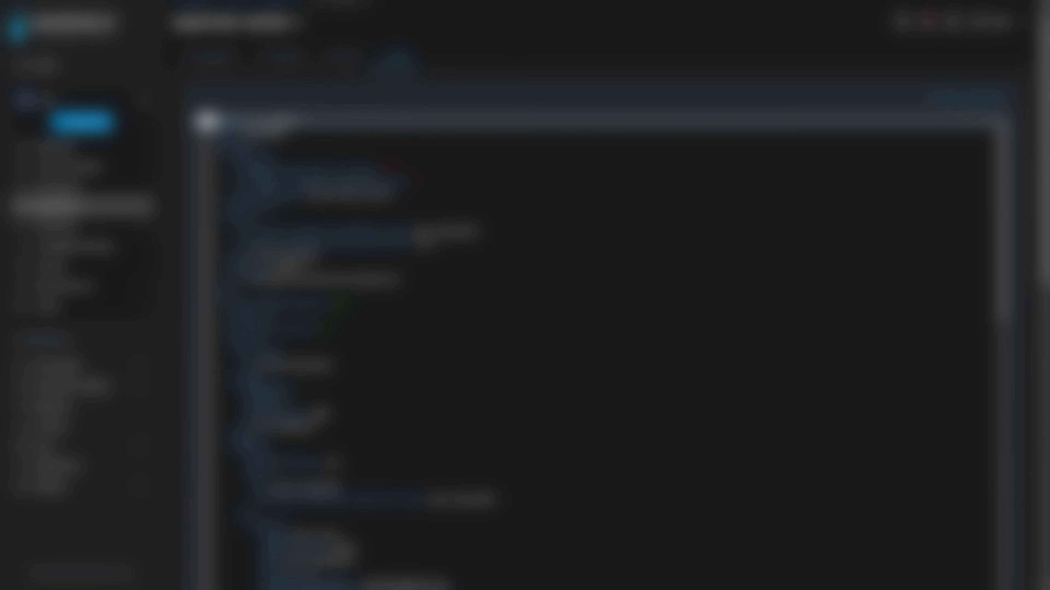
{"action": "scroll", "coordinate": [580, 226], "scroll_direction": "down", "scroll_amount": 10}
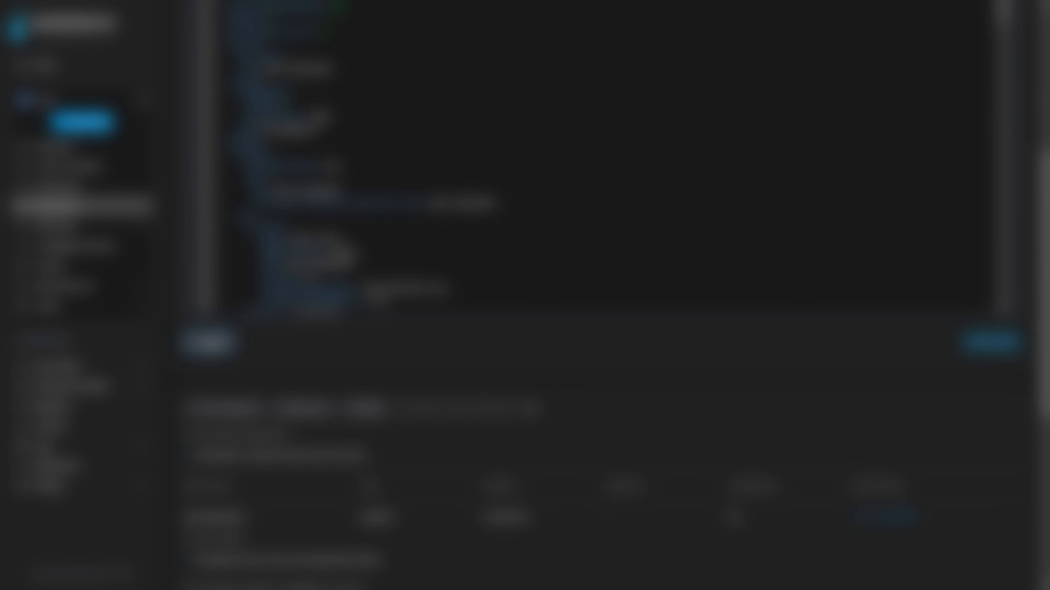
{"action": "scroll", "coordinate": [580, 227], "scroll_direction": "up", "scroll_amount": 8}
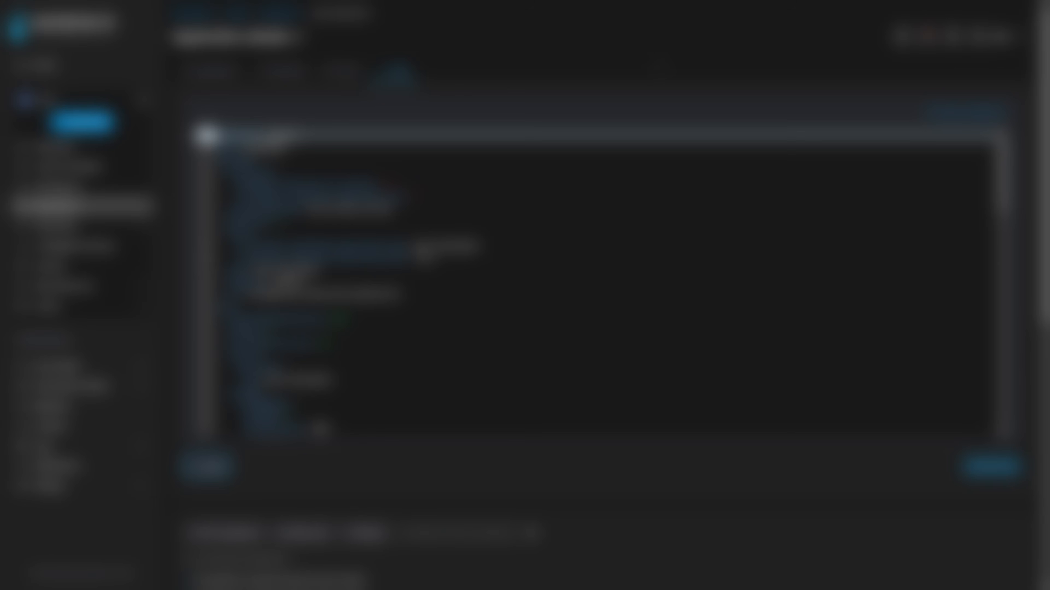
{"action": "left_click", "coordinate": [211, 73]}
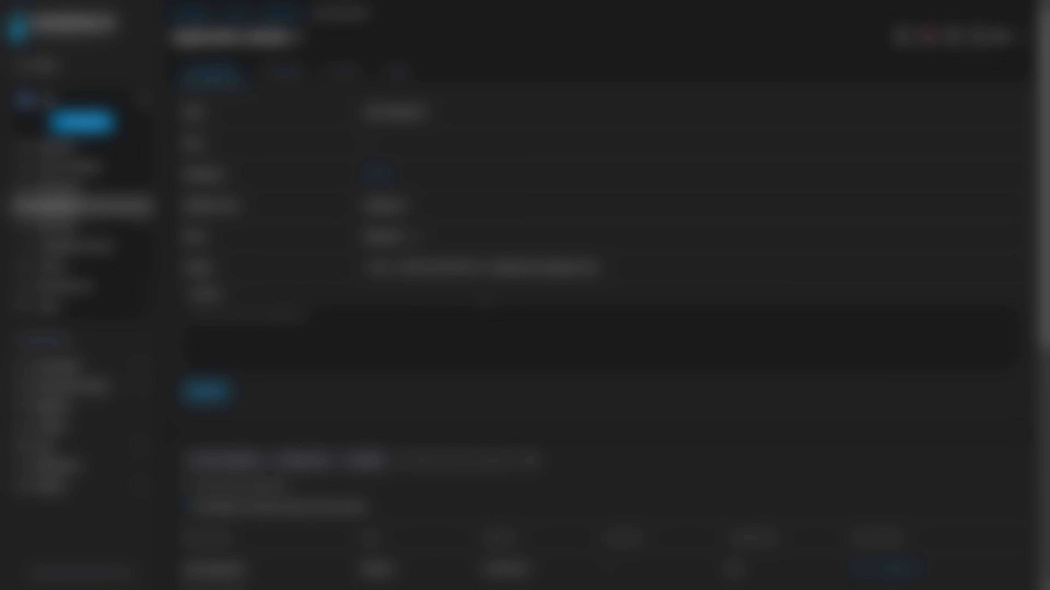